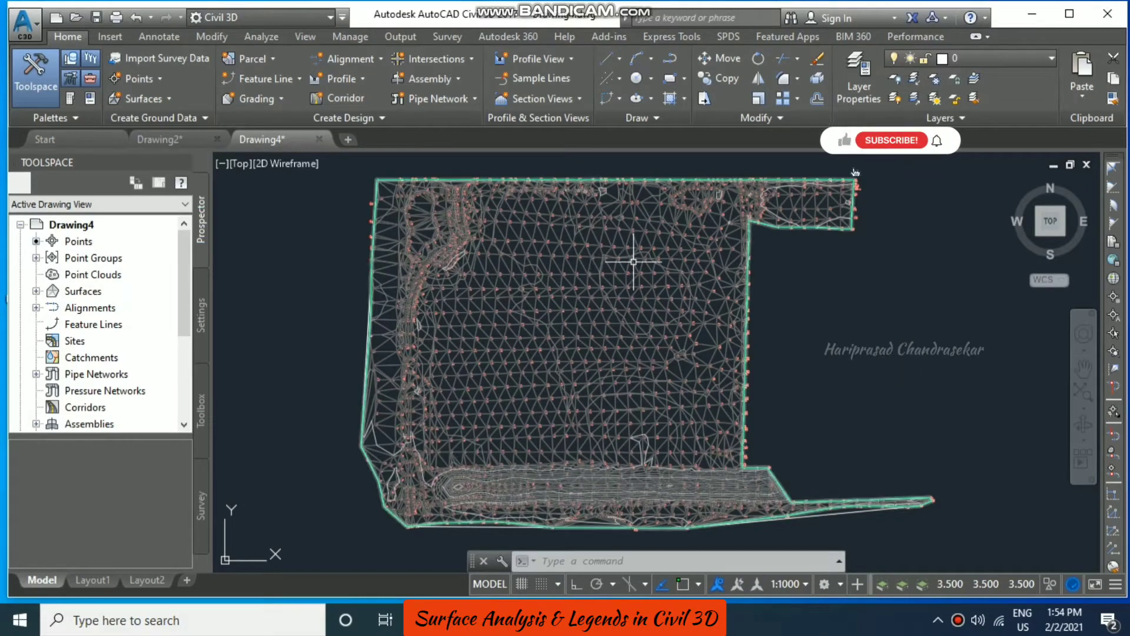
Step: Open the TIN surface's properties and choose Contours as the analysis type
mouse_move(633, 261)
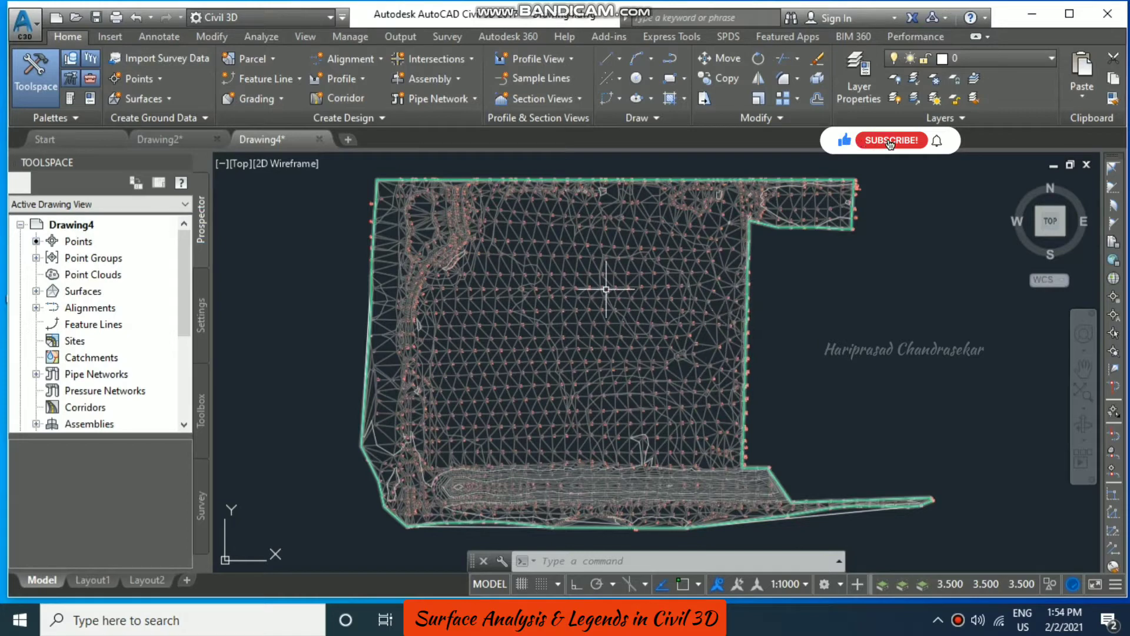
left_click(671, 298)
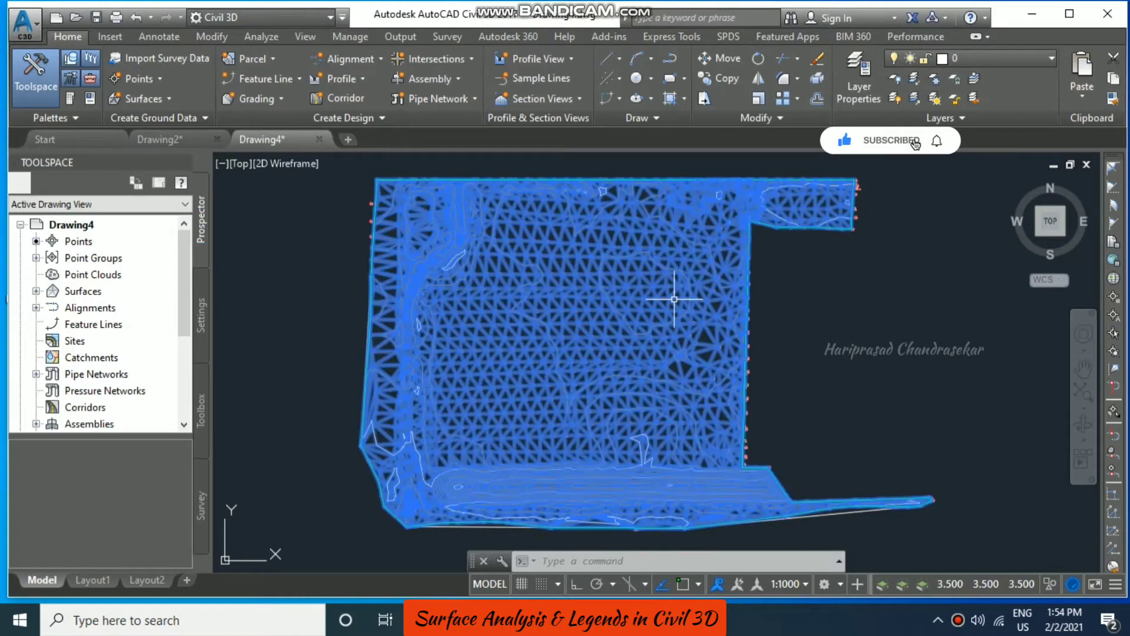
right_click(589, 270)
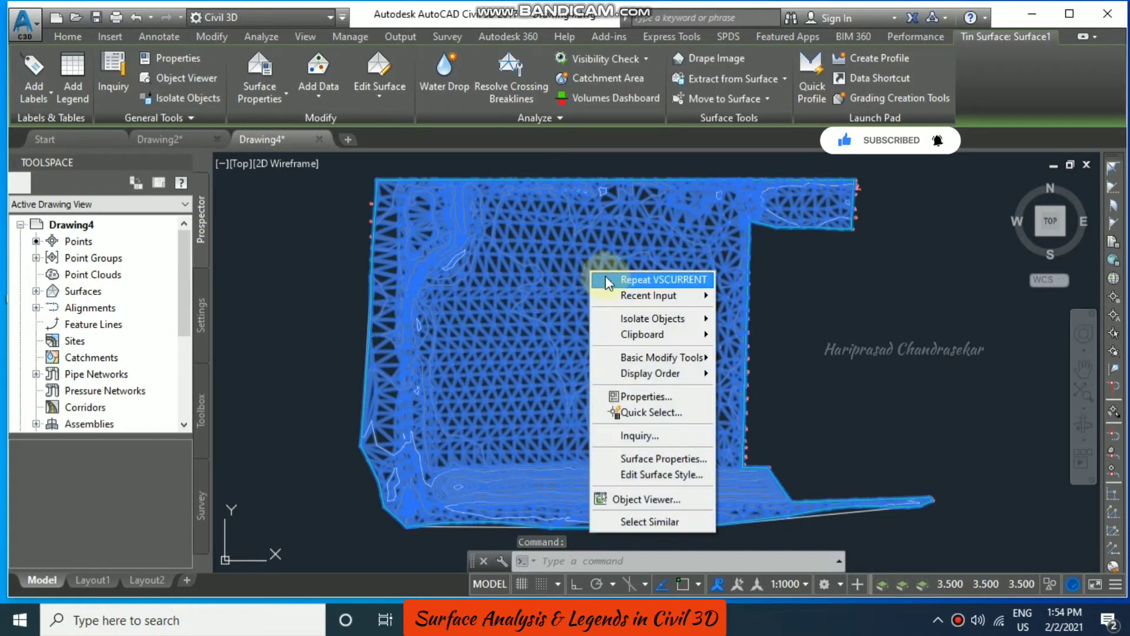
left_click(684, 457)
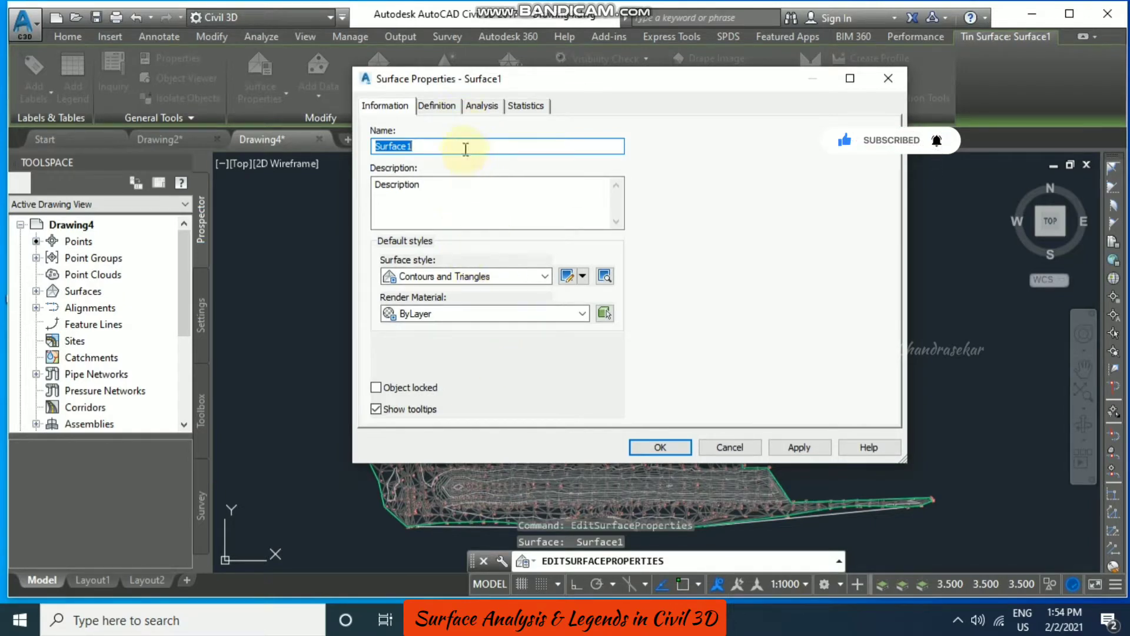
left_click(436, 107)
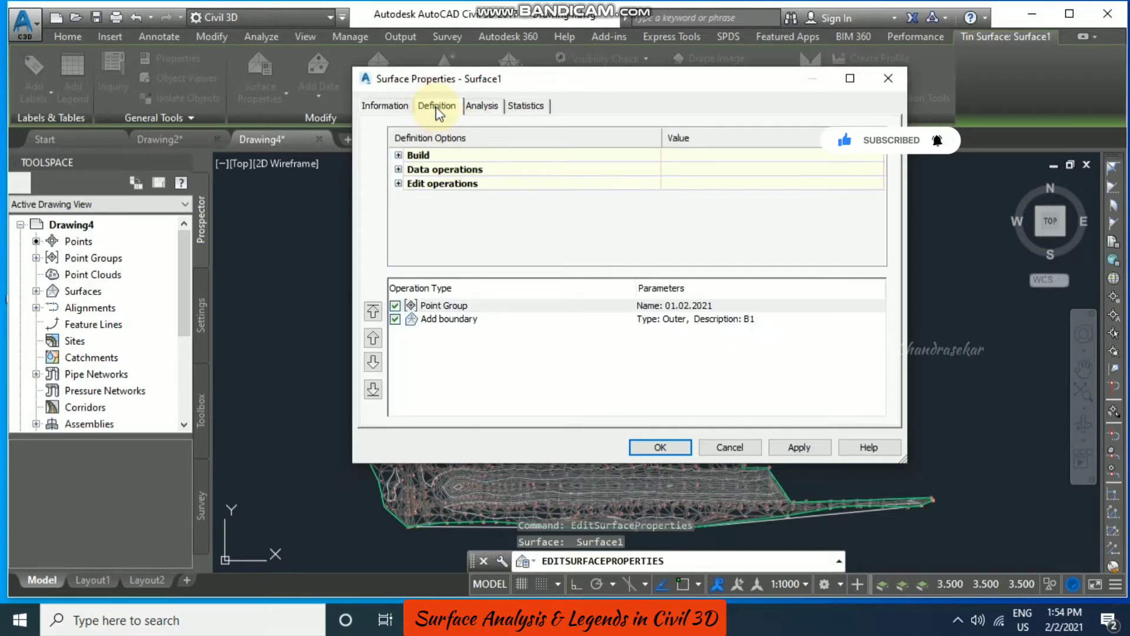
left_click(488, 107)
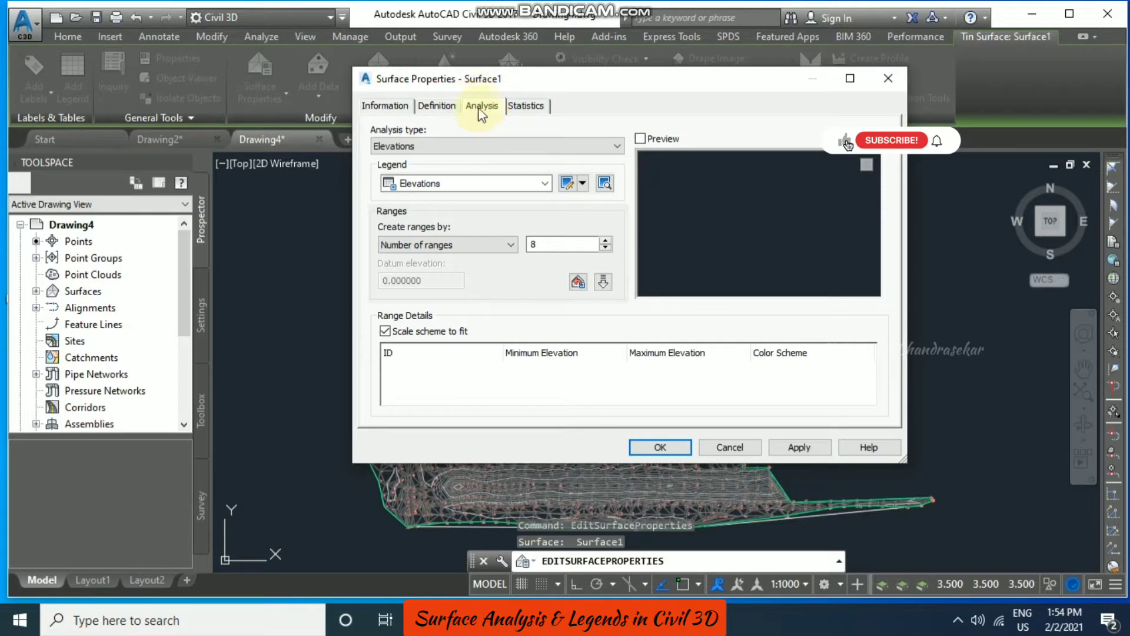
left_click(450, 147)
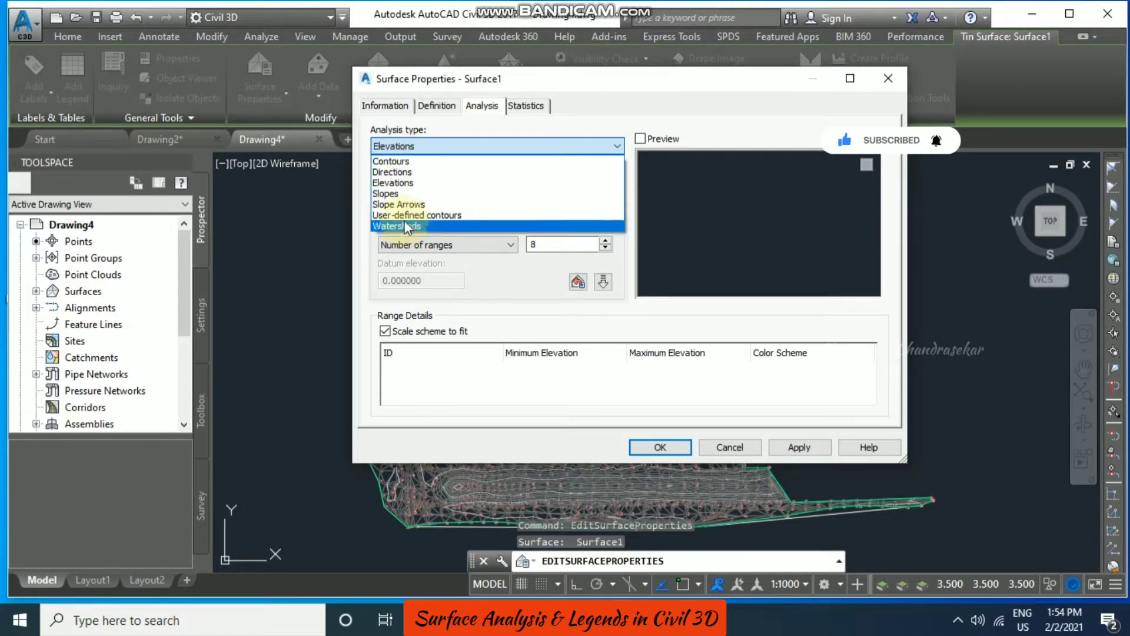
left_click(447, 168)
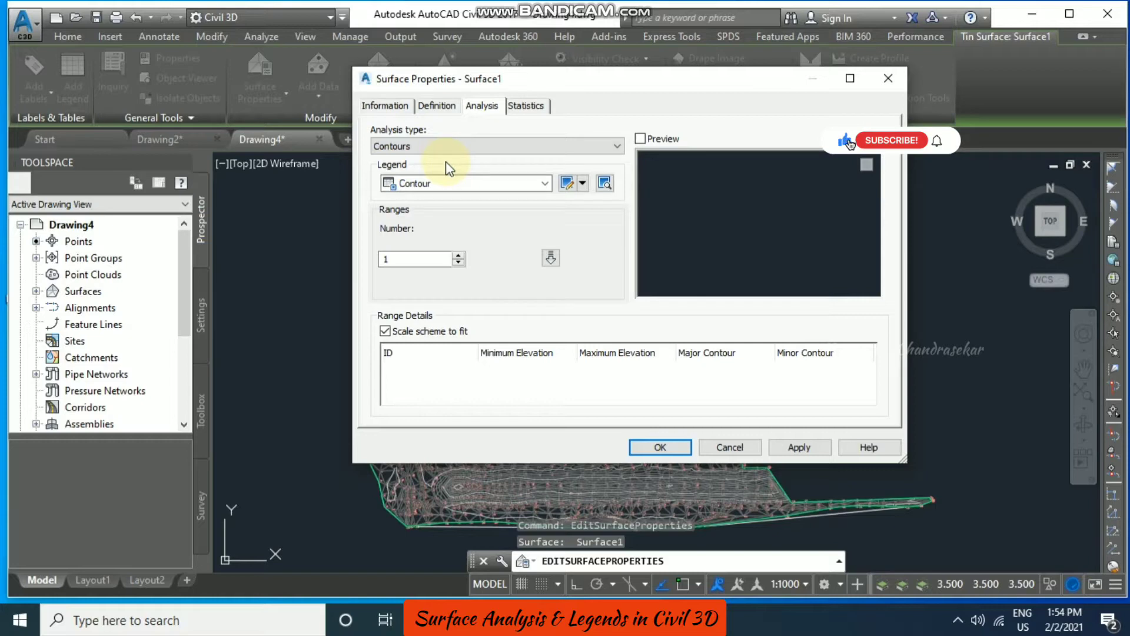
Step: Set the contour analysis to 10 ranges, generate the range details and apply them to the surface
left_click(425, 258)
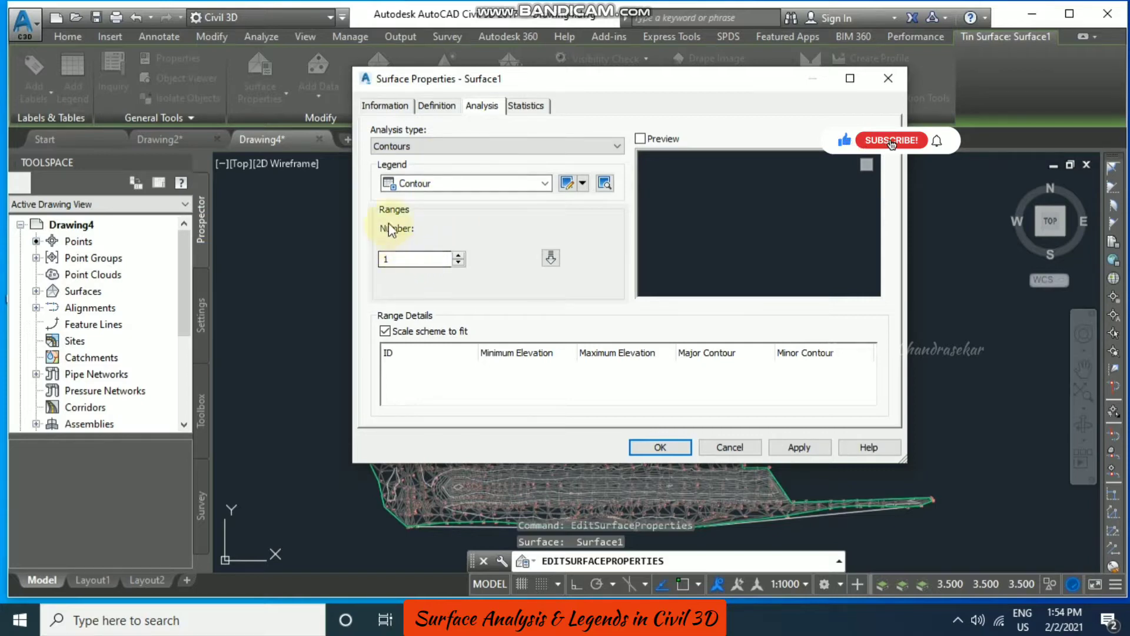
double_click(420, 259)
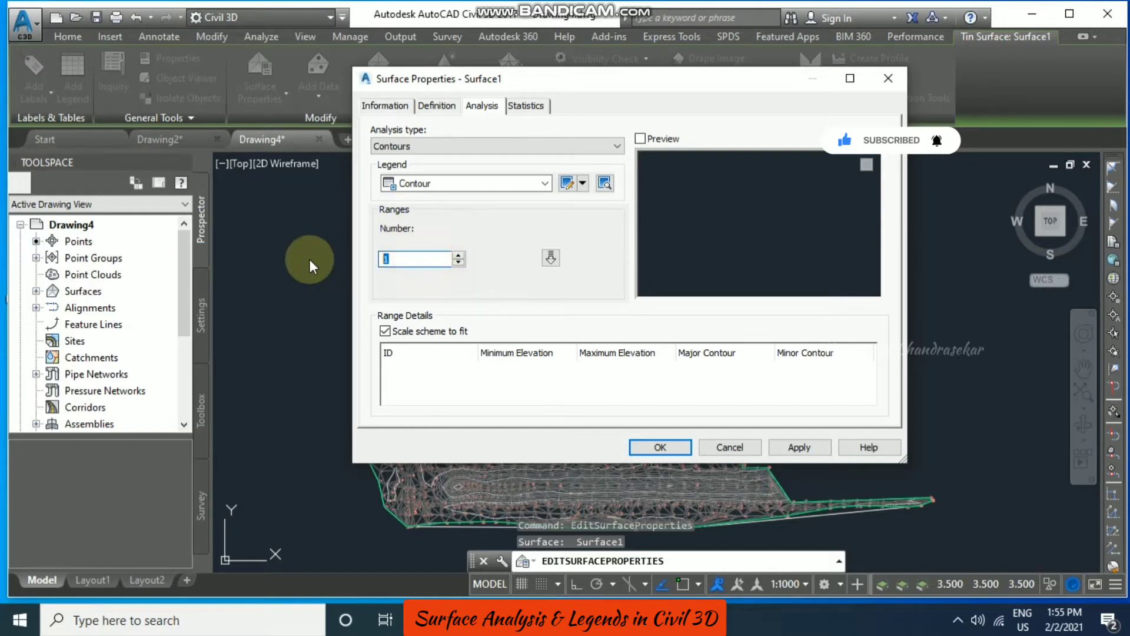
type("10")
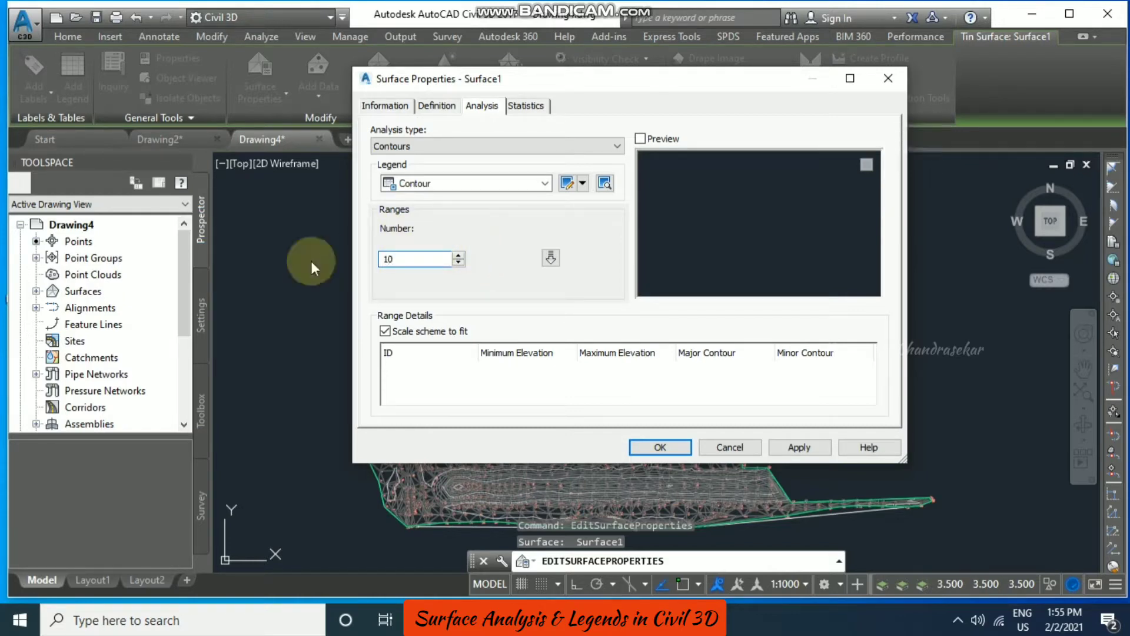
left_click(551, 259)
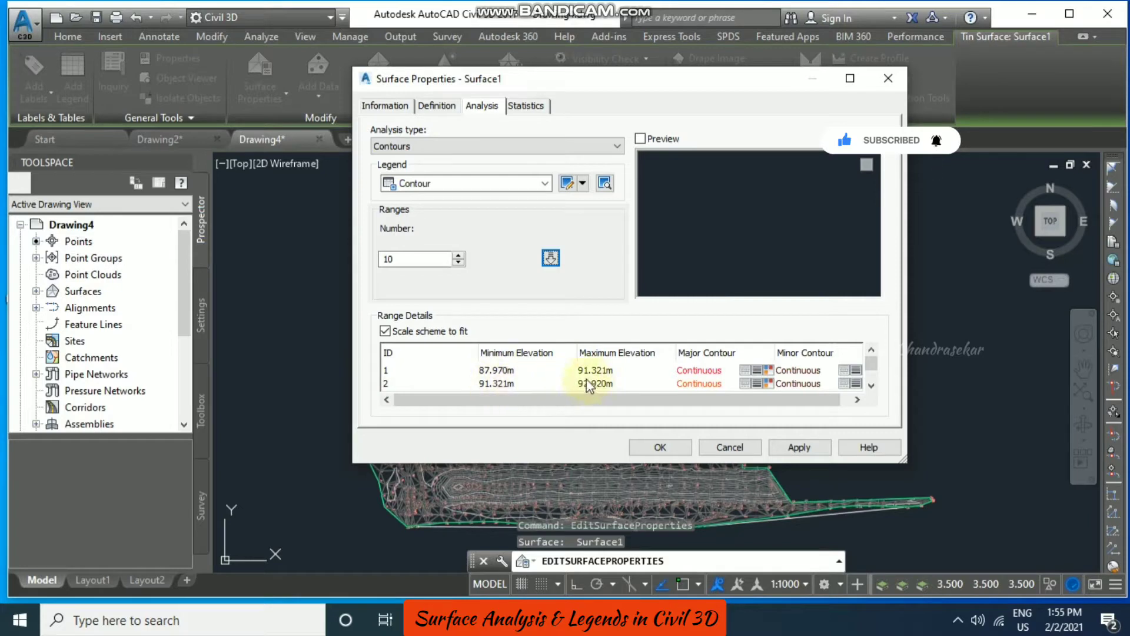
scroll(574, 379, "down", 3)
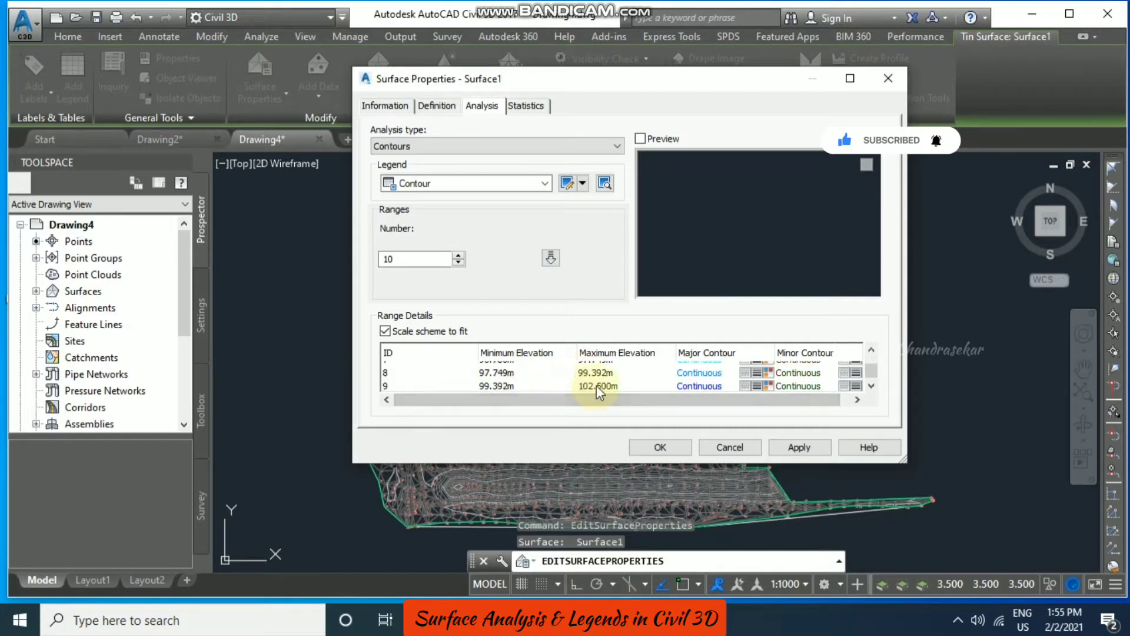
scroll(682, 379, "up", 3)
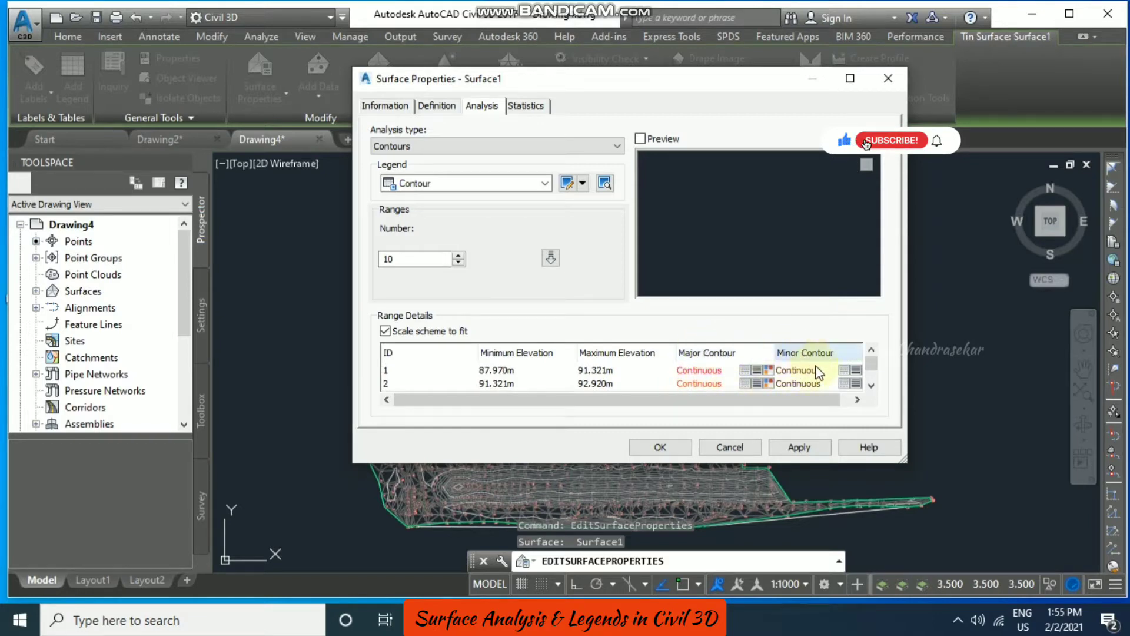
left_click_drag(803, 399, 650, 403)
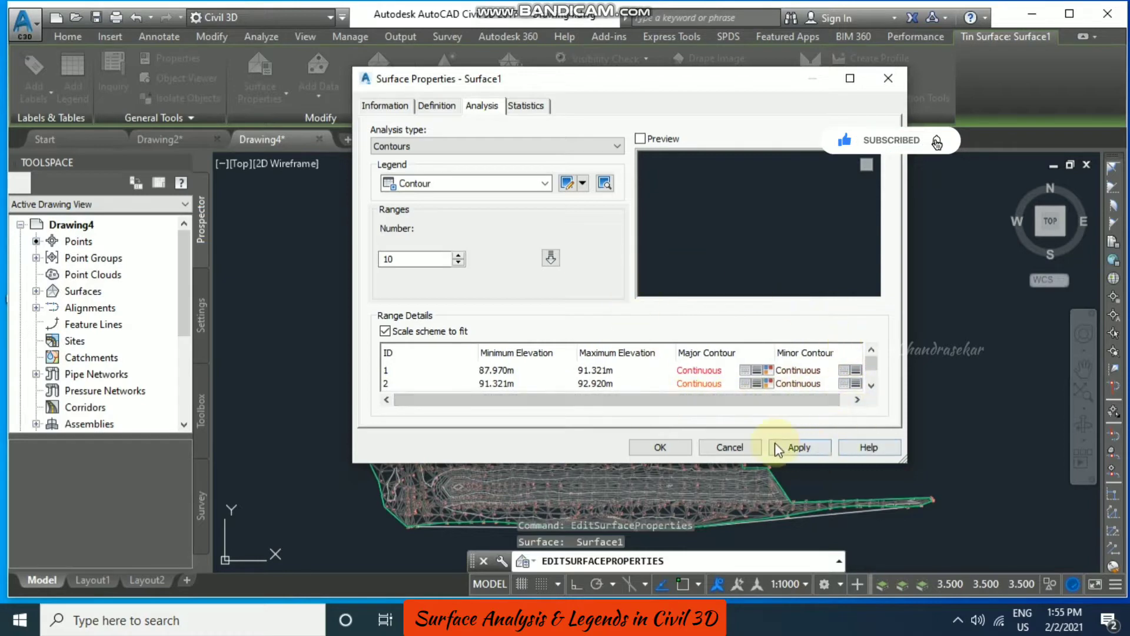
left_click(797, 446)
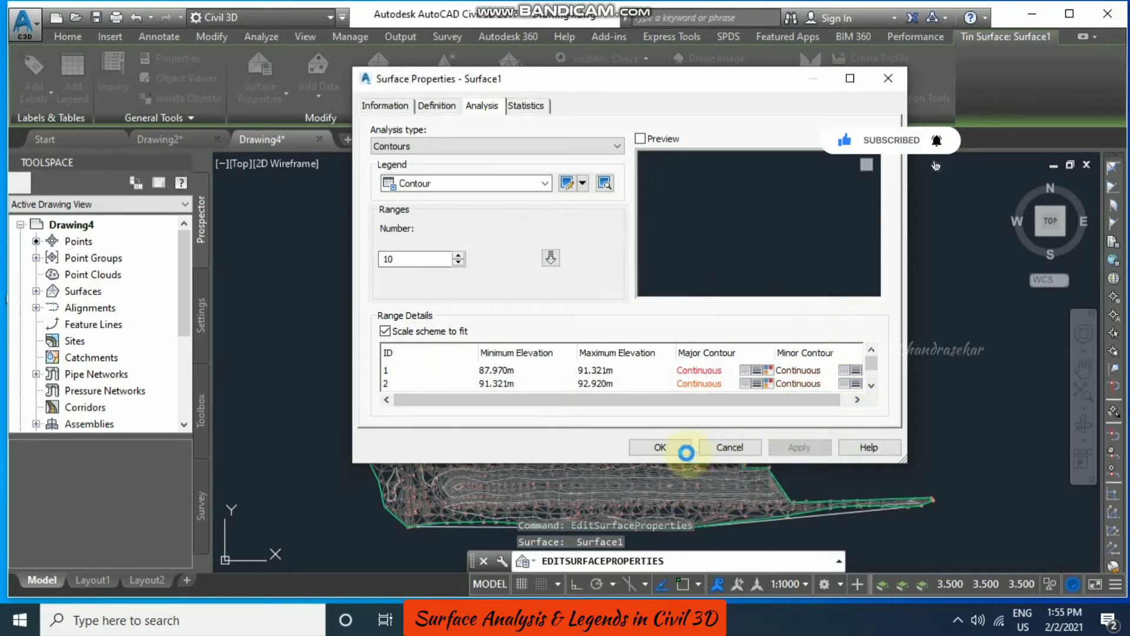
left_click(660, 447)
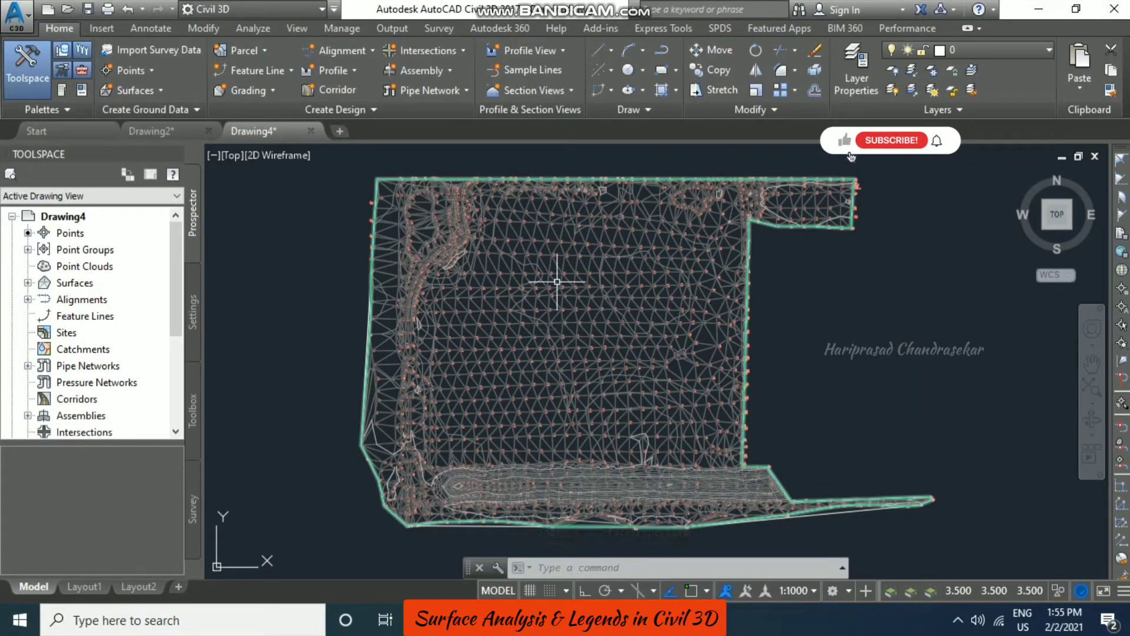
Step: Open the surface's style for editing and review its component display settings
left_click(710, 344)
right_click(649, 298)
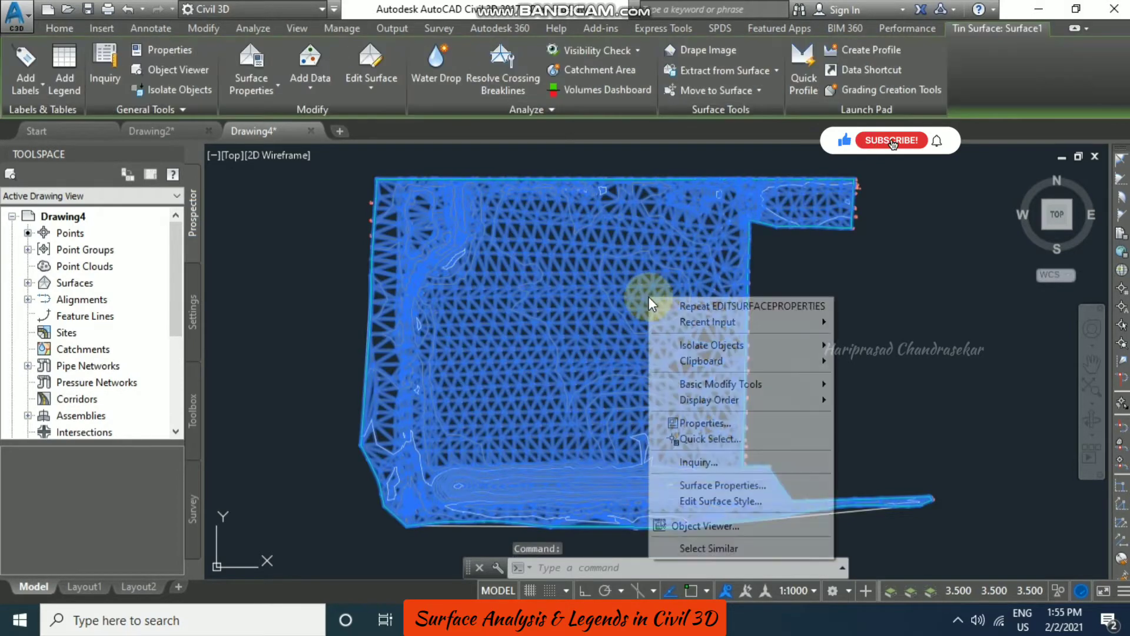
left_click(735, 500)
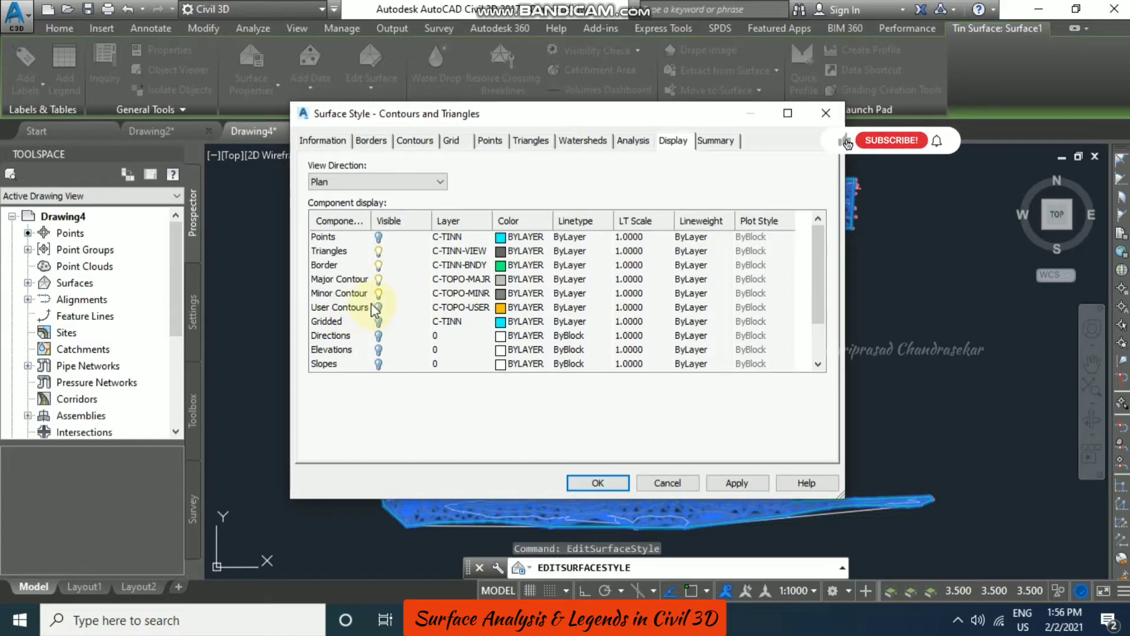
scroll(412, 310, "down", 1)
scroll(415, 307, "up", 1)
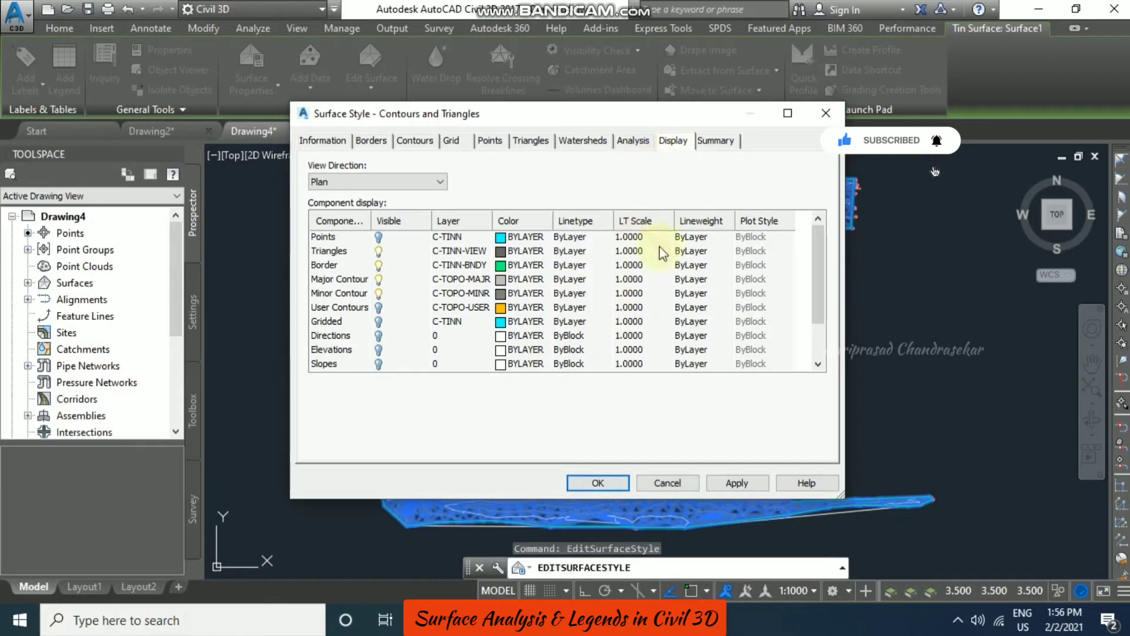
Step: Set the number of contour ranges in the surface style to 10 and apply the change
left_click(419, 145)
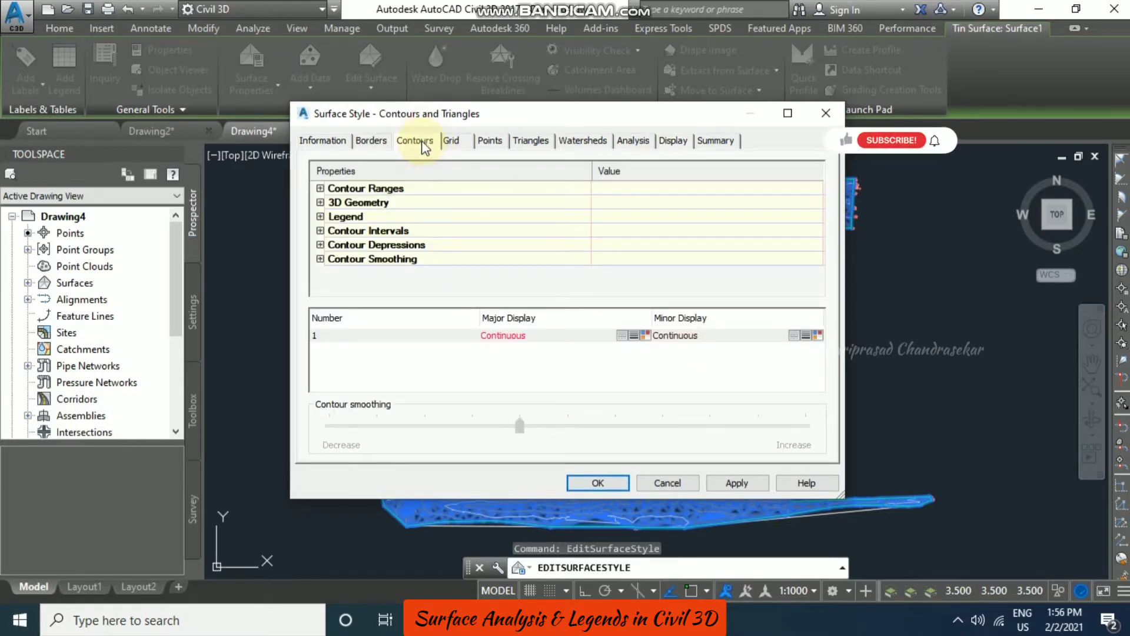
left_click(365, 337)
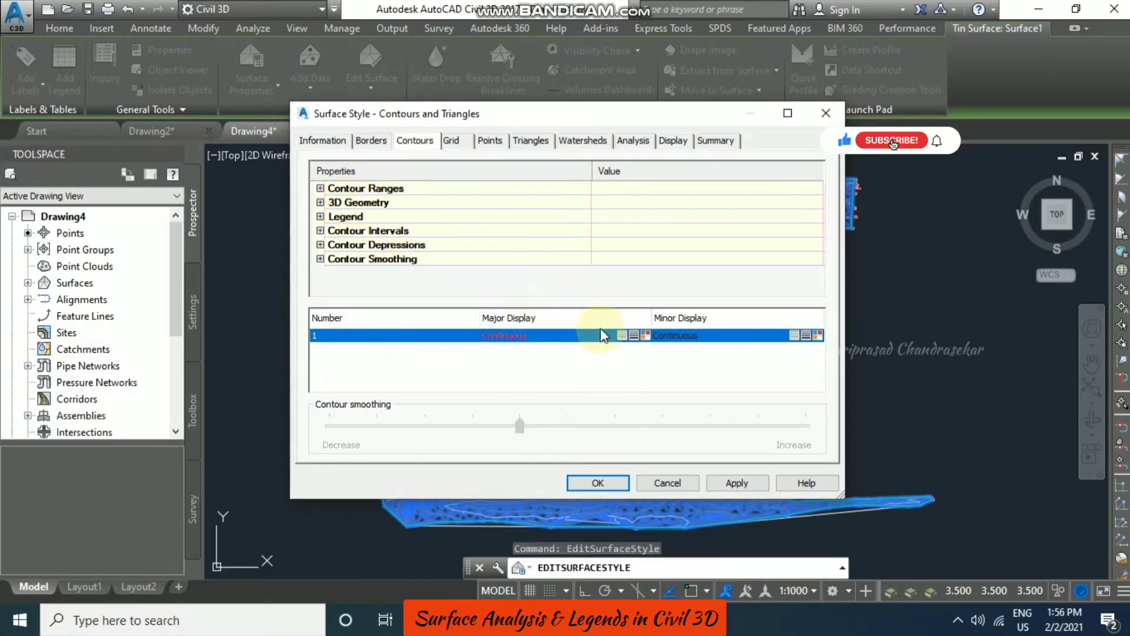
left_click(320, 189)
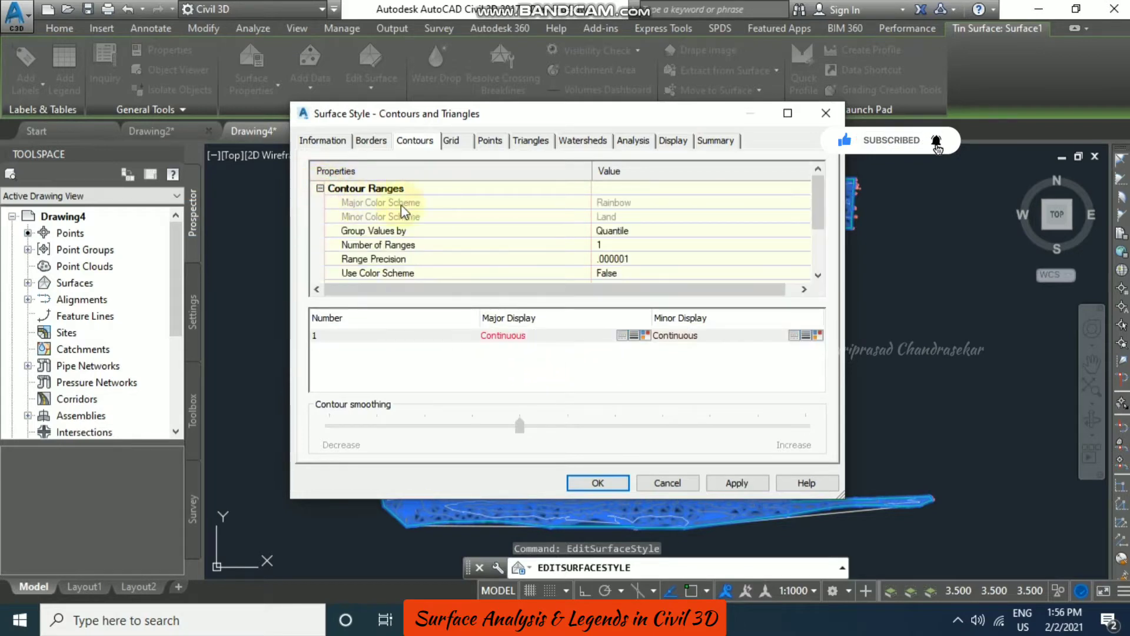
left_click(631, 245)
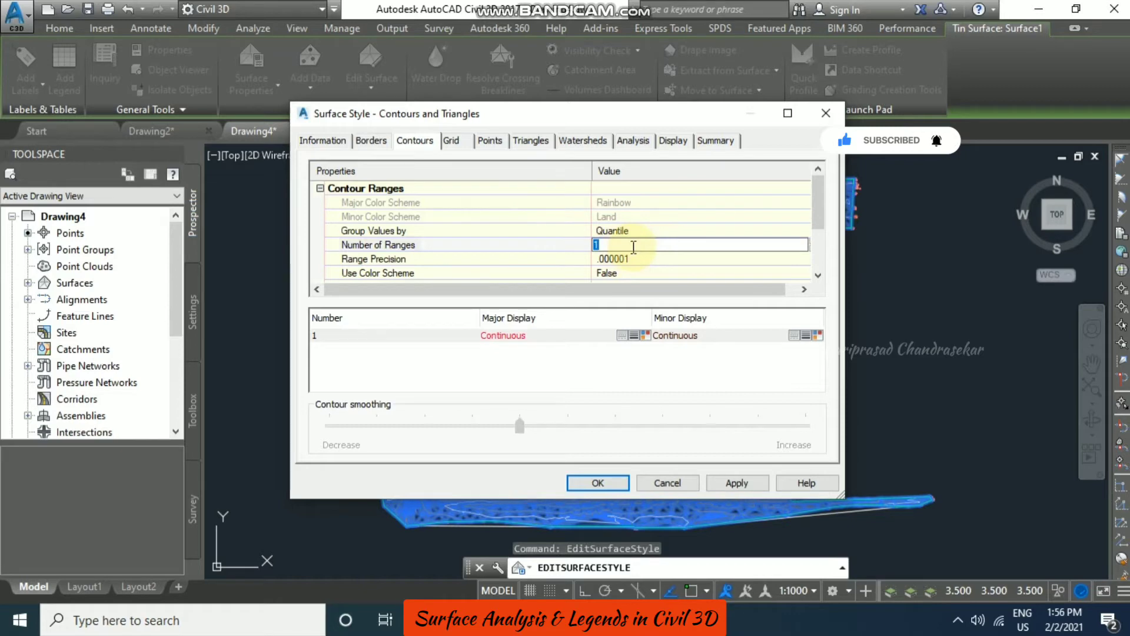
type("10")
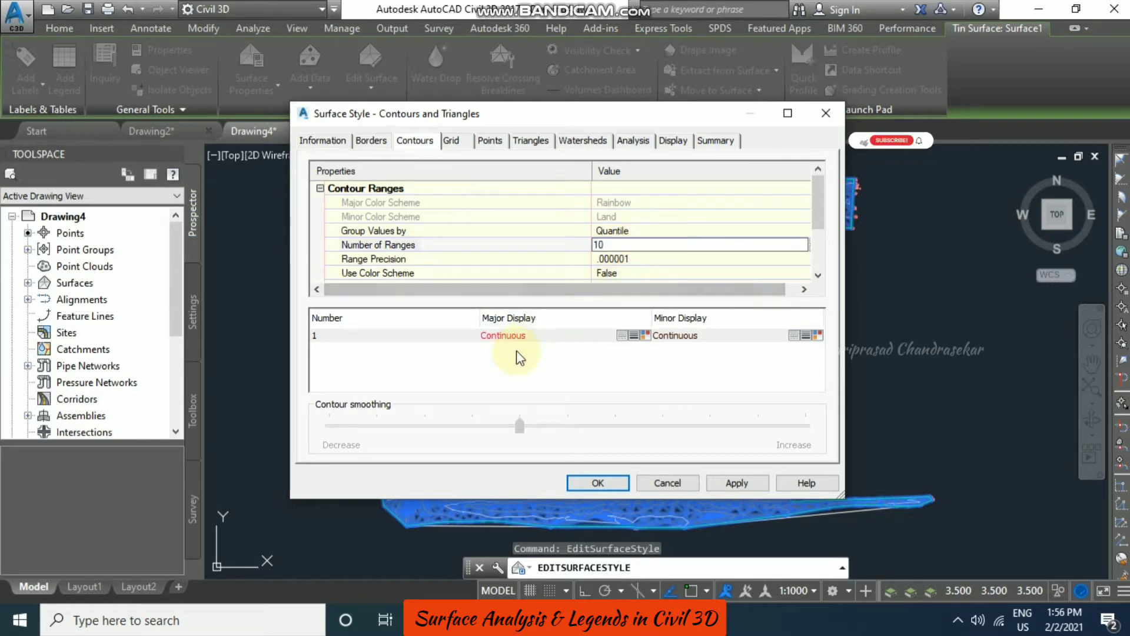
left_click(518, 348)
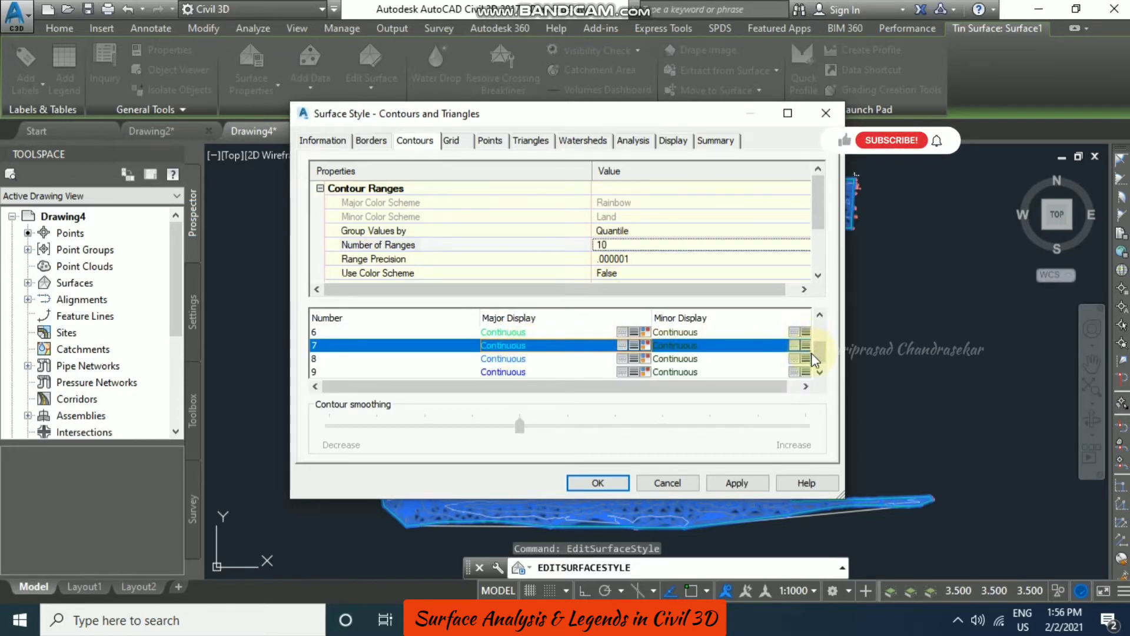
left_click_drag(814, 359, 817, 312)
left_click(439, 335)
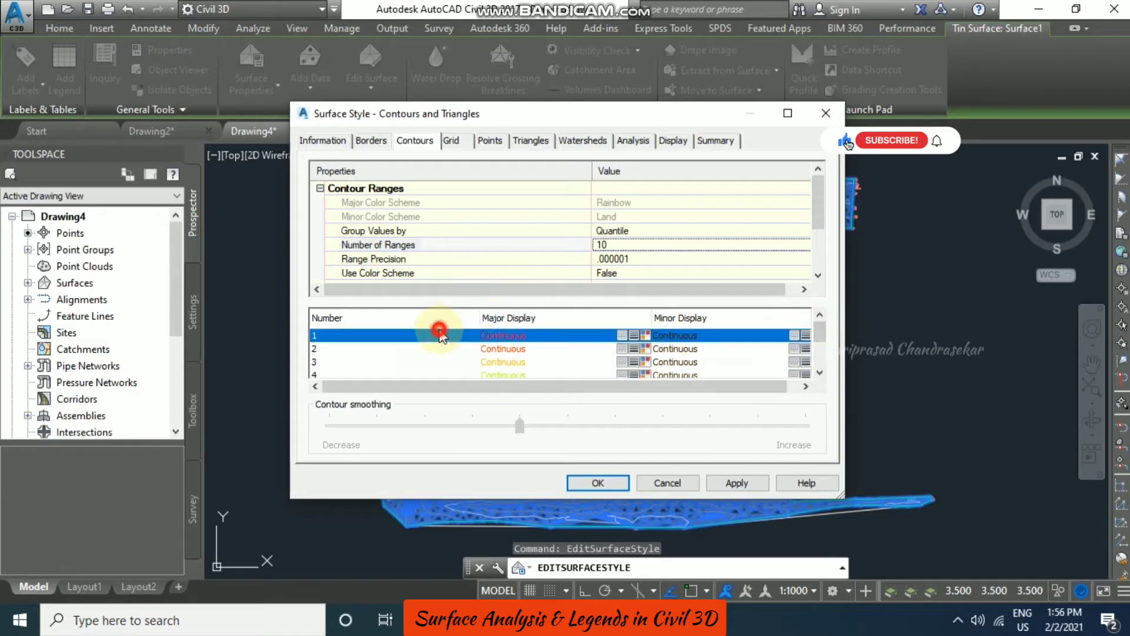
left_click(734, 483)
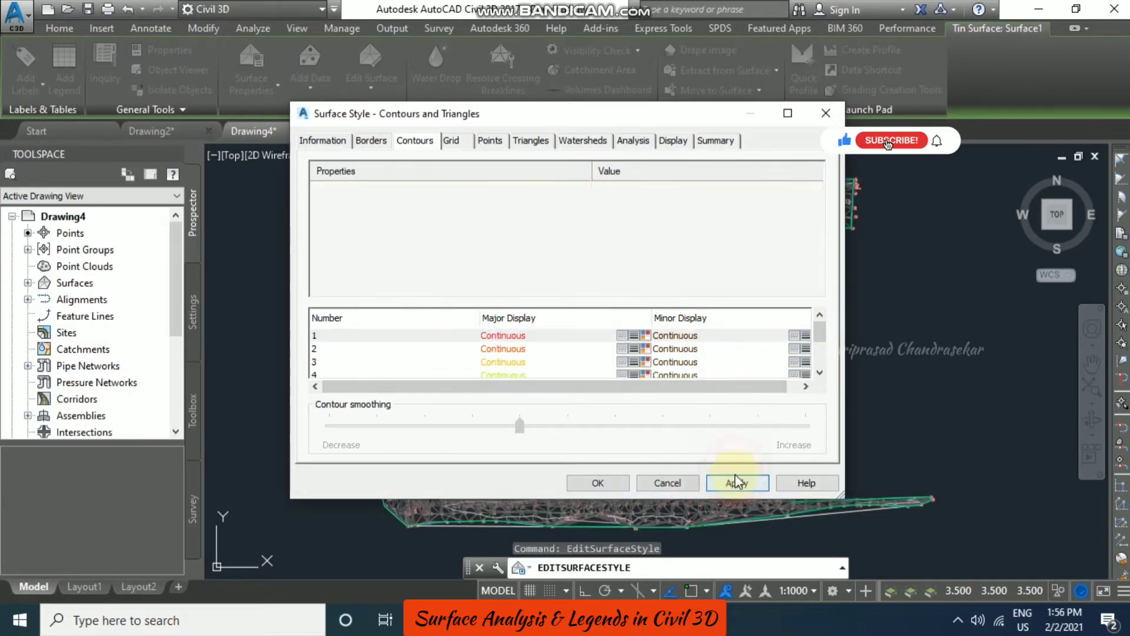
left_click(597, 483)
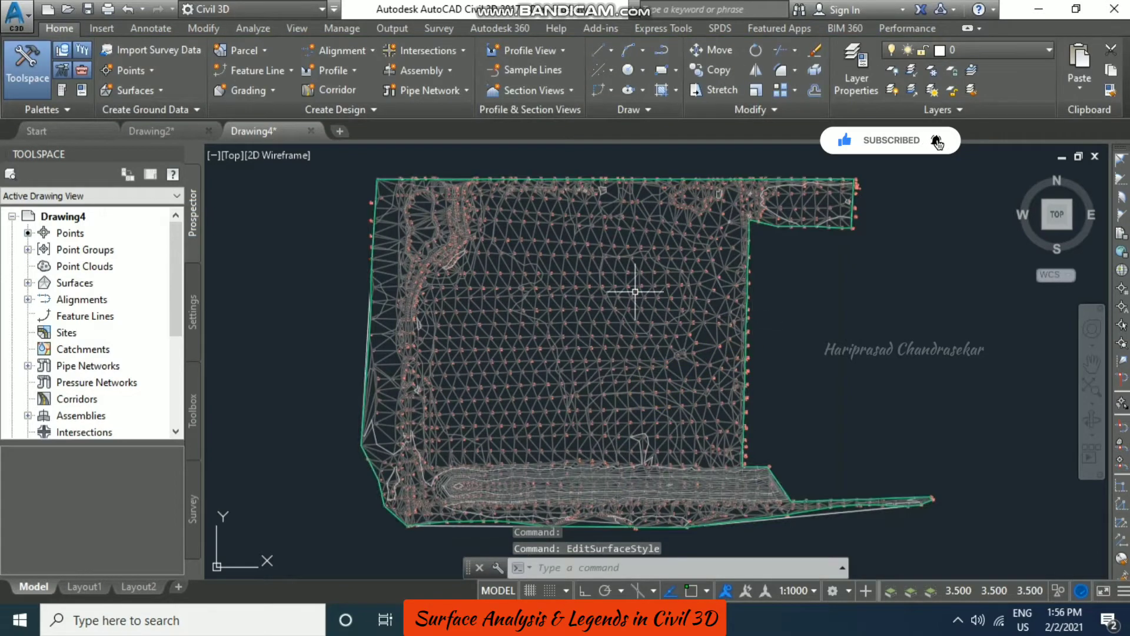
Step: Change the surface's style to Contours 1m and 5m (Background) in its properties
left_click(512, 249)
left_click(254, 87)
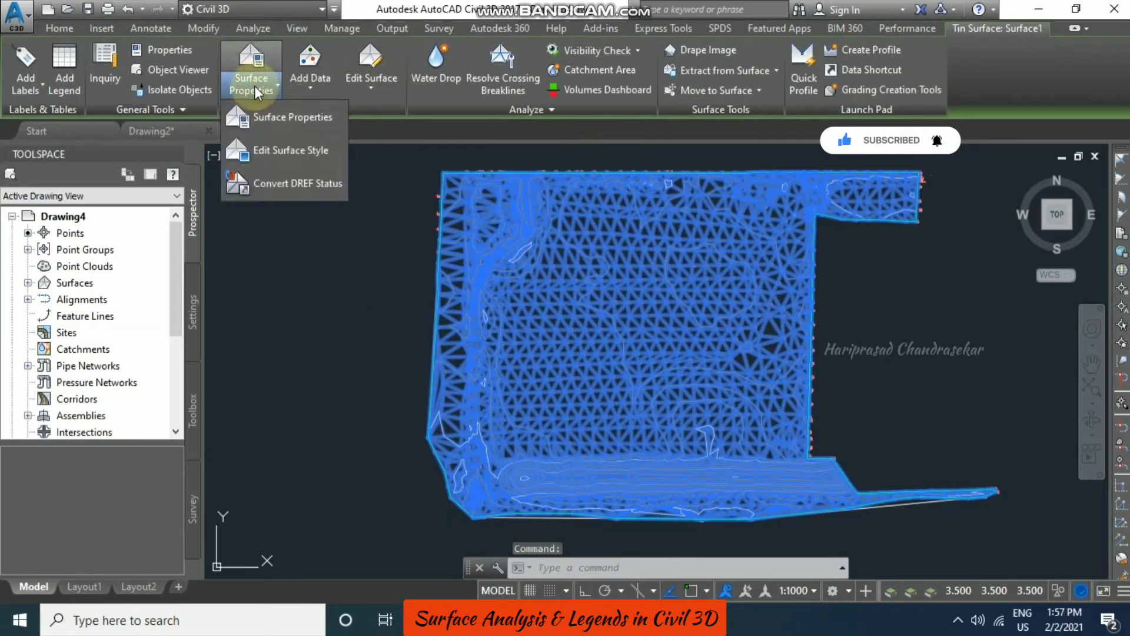
left_click(285, 119)
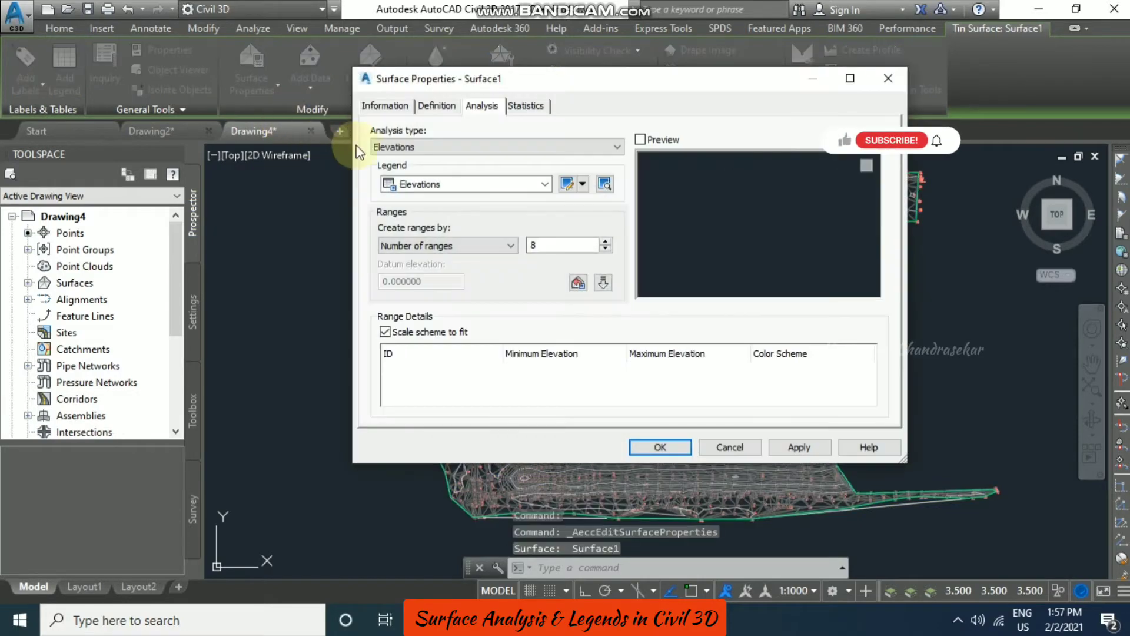
left_click(385, 105)
left_click(545, 275)
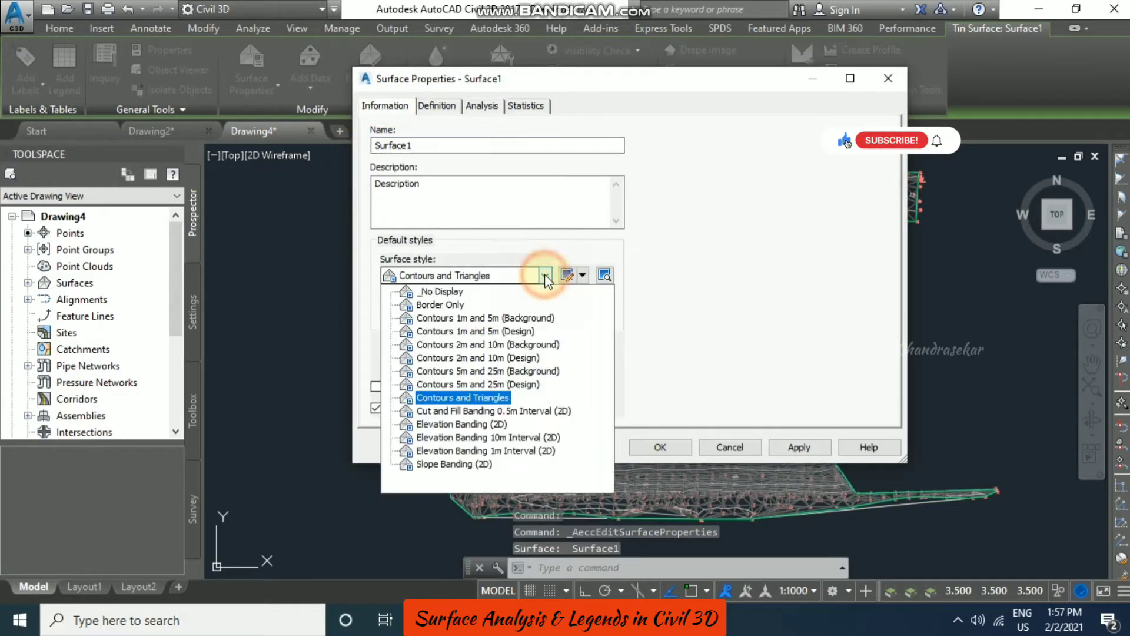
left_click(478, 321)
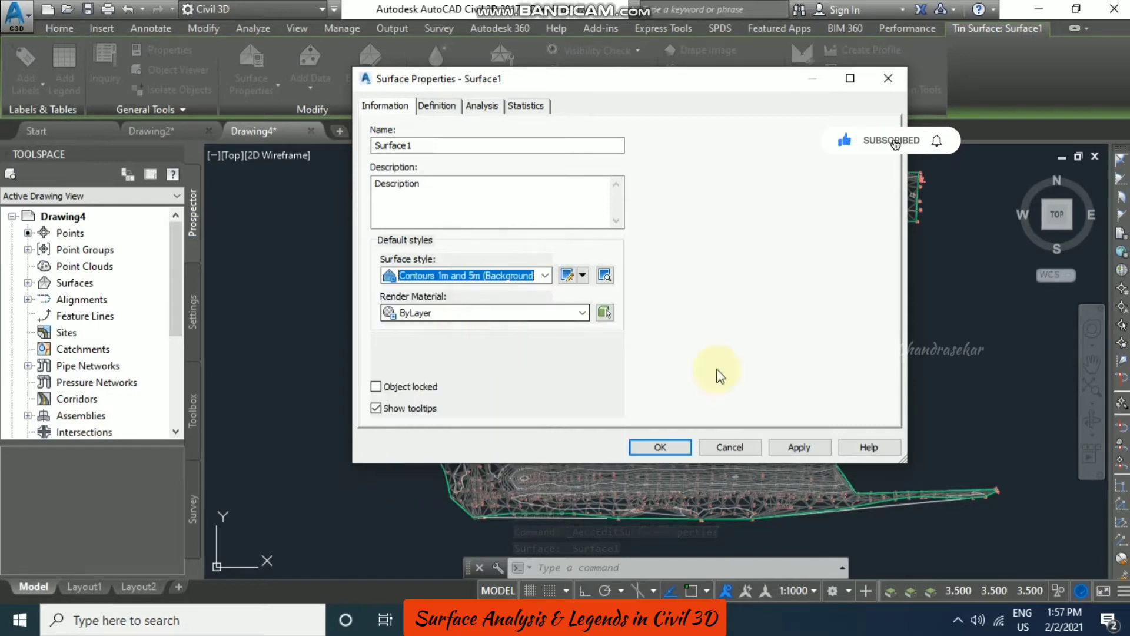
left_click(796, 447)
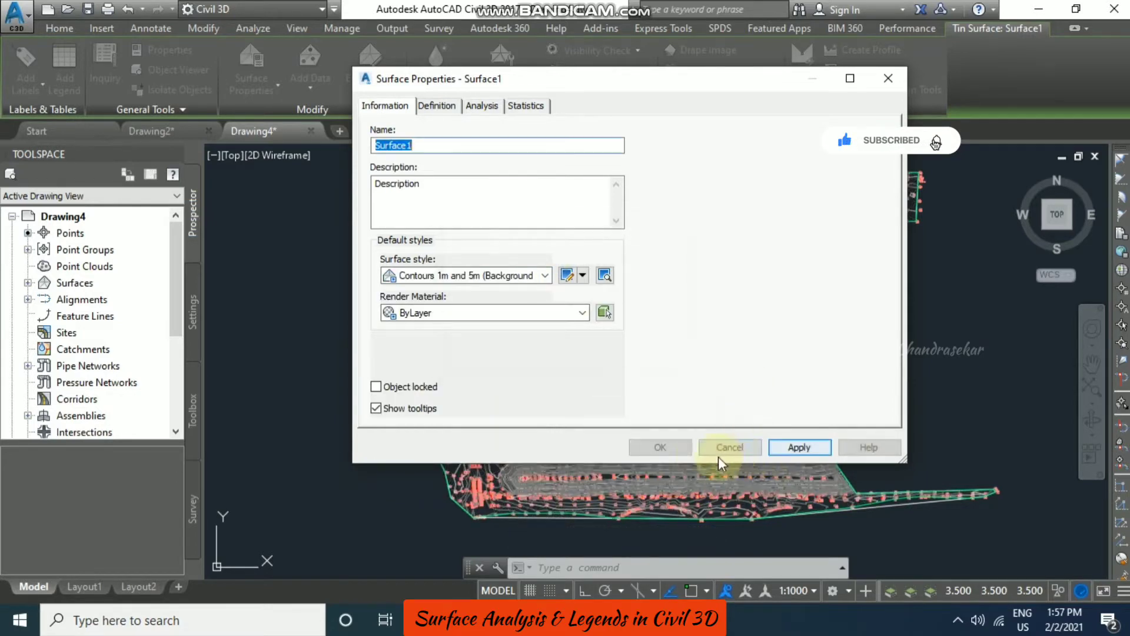
left_click(662, 446)
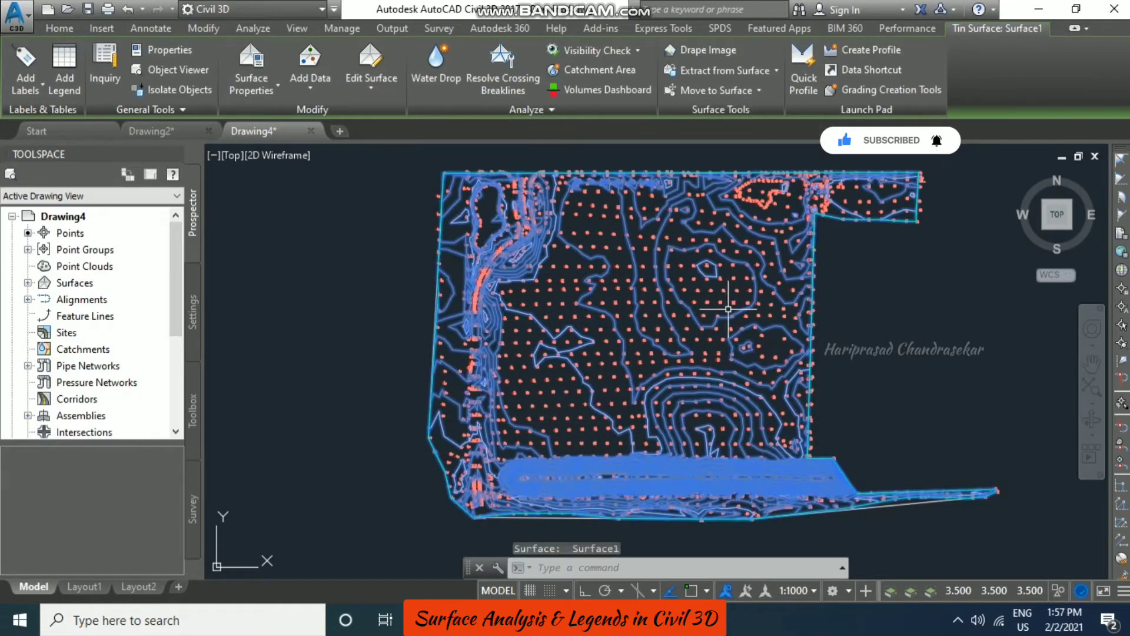
Step: Edit the surface's Contours 1m and 5m (Background) style and set its number of contour ranges to 10
middle_click_drag(700, 268, 635, 284)
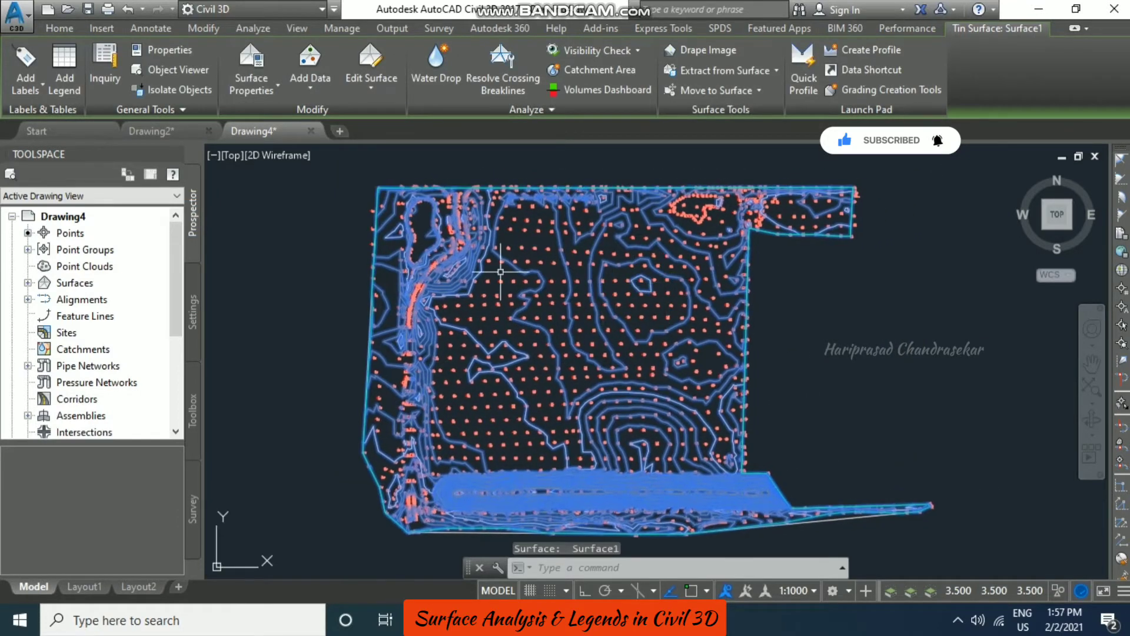
left_click(262, 92)
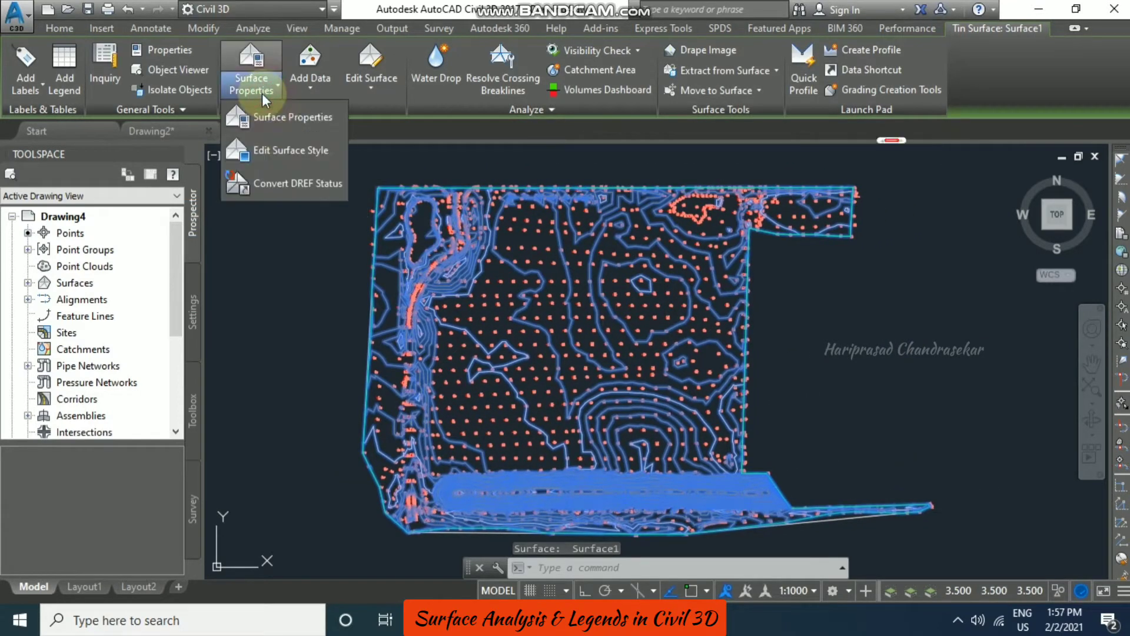
left_click(288, 150)
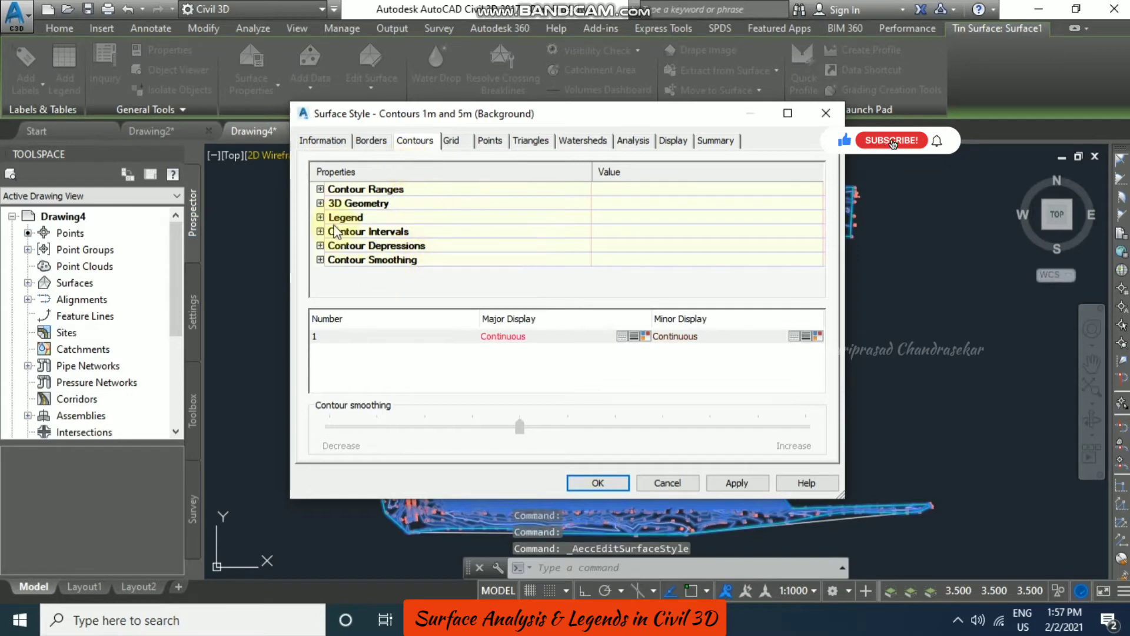
left_click(321, 188)
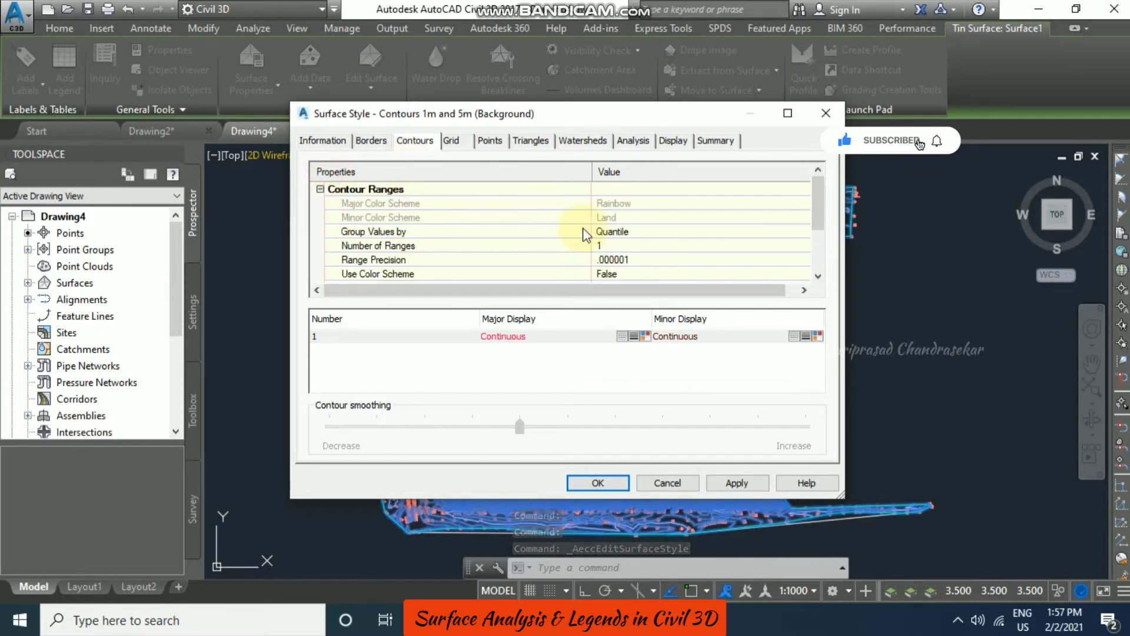
left_click(628, 245)
type("0")
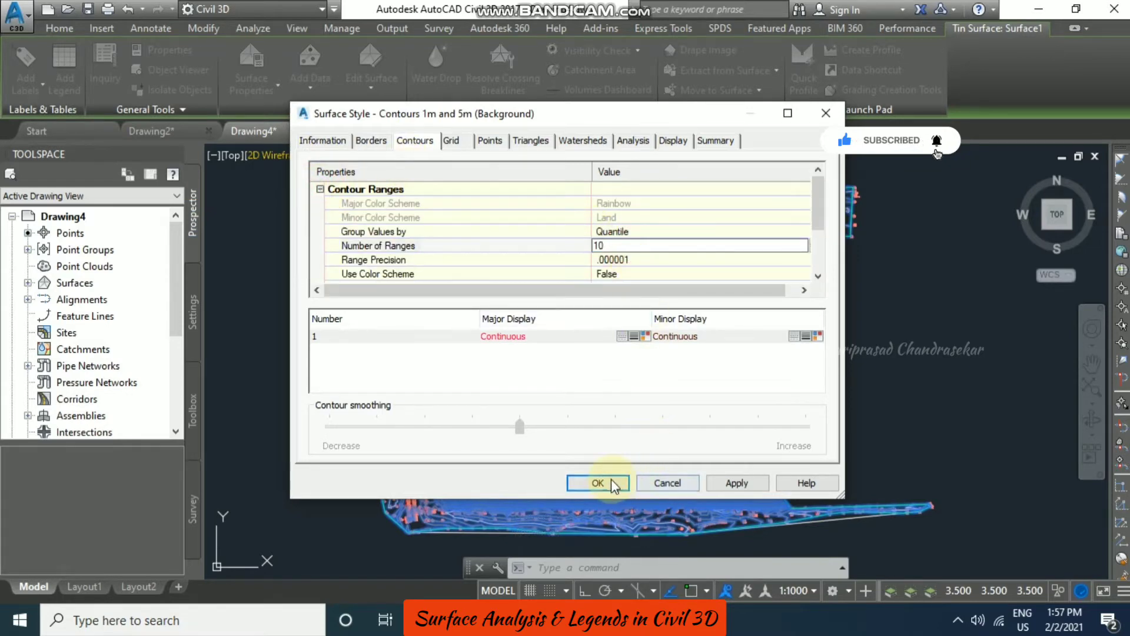
left_click(599, 482)
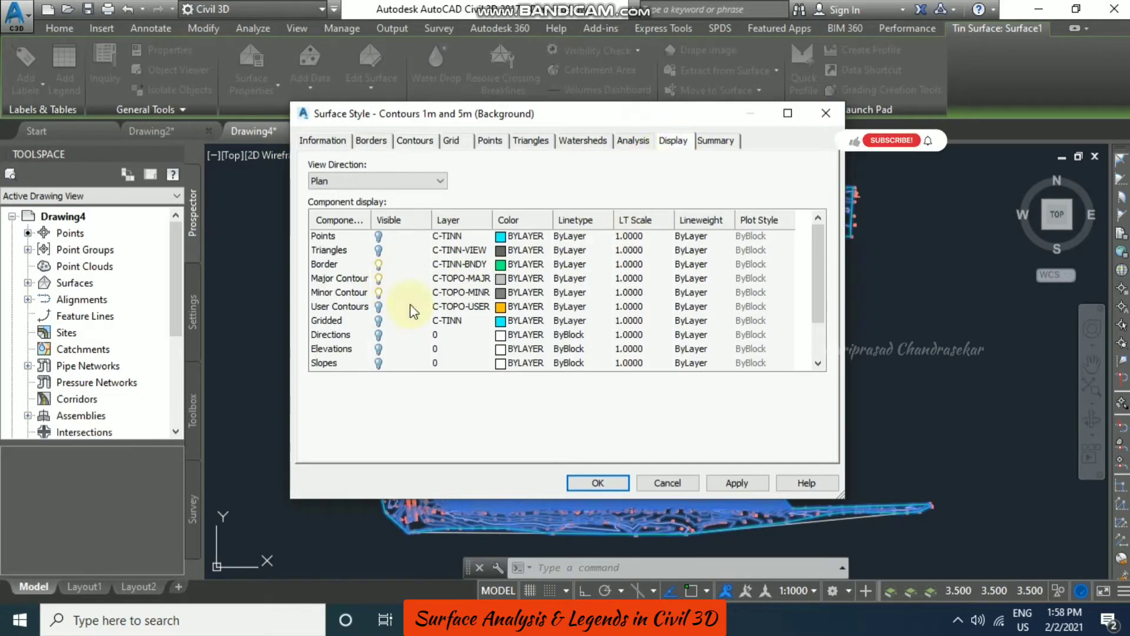
Step: Make the User Contours component visible in the surface style's plan display and confirm the style changes
left_click(378, 306)
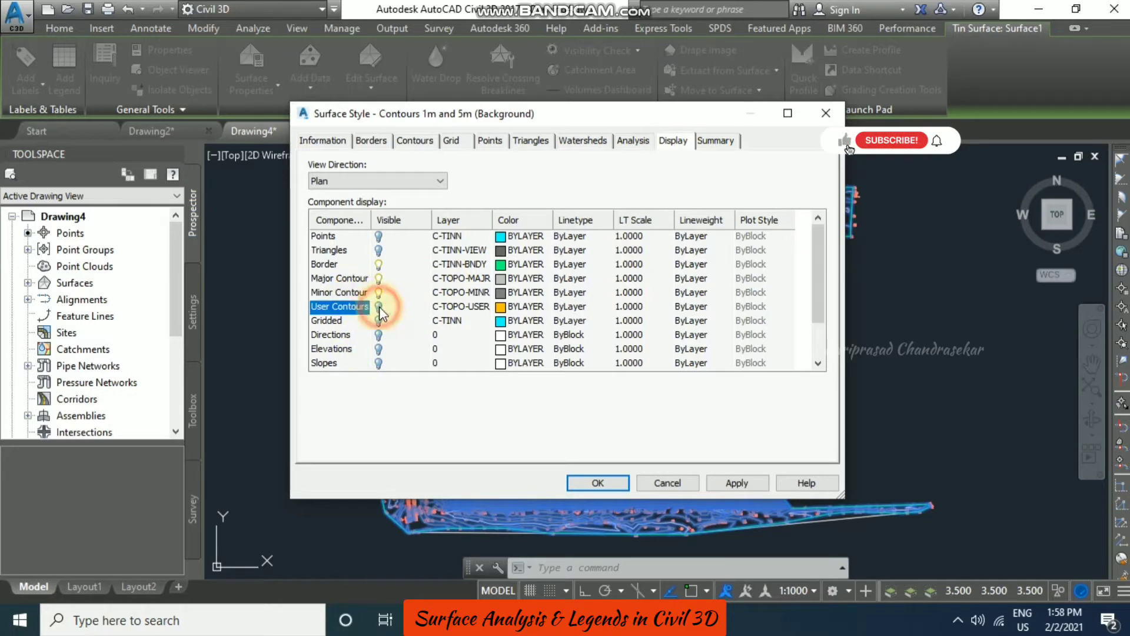
left_click(737, 483)
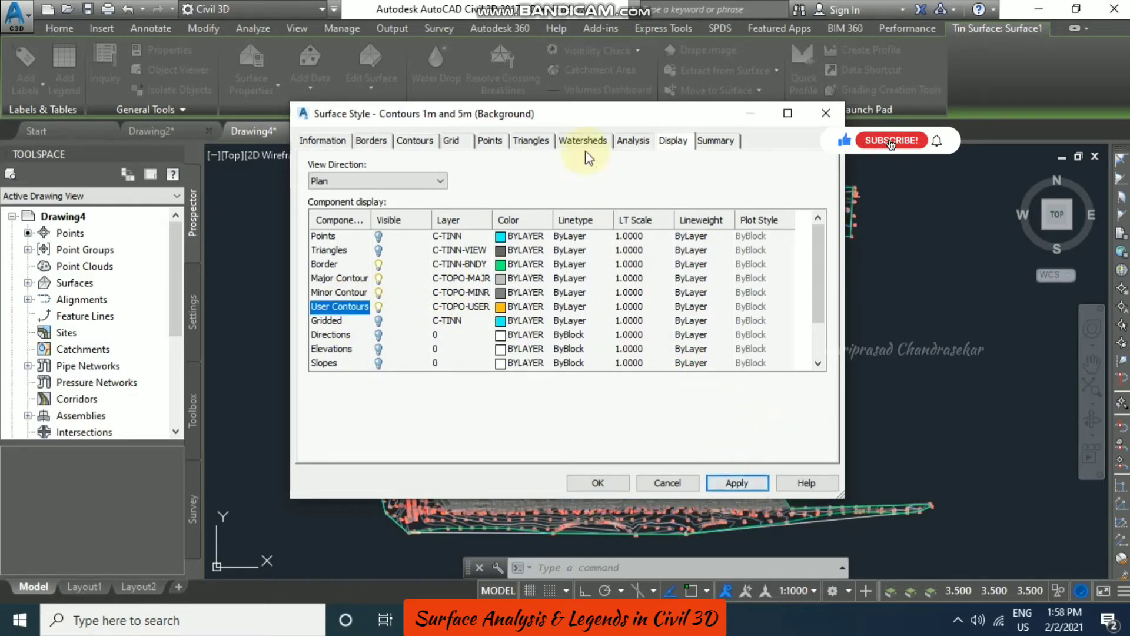
mouse_move(588, 118)
left_mouse_down()
mouse_move(277, 38)
mouse_move(306, 38)
left_mouse_up()
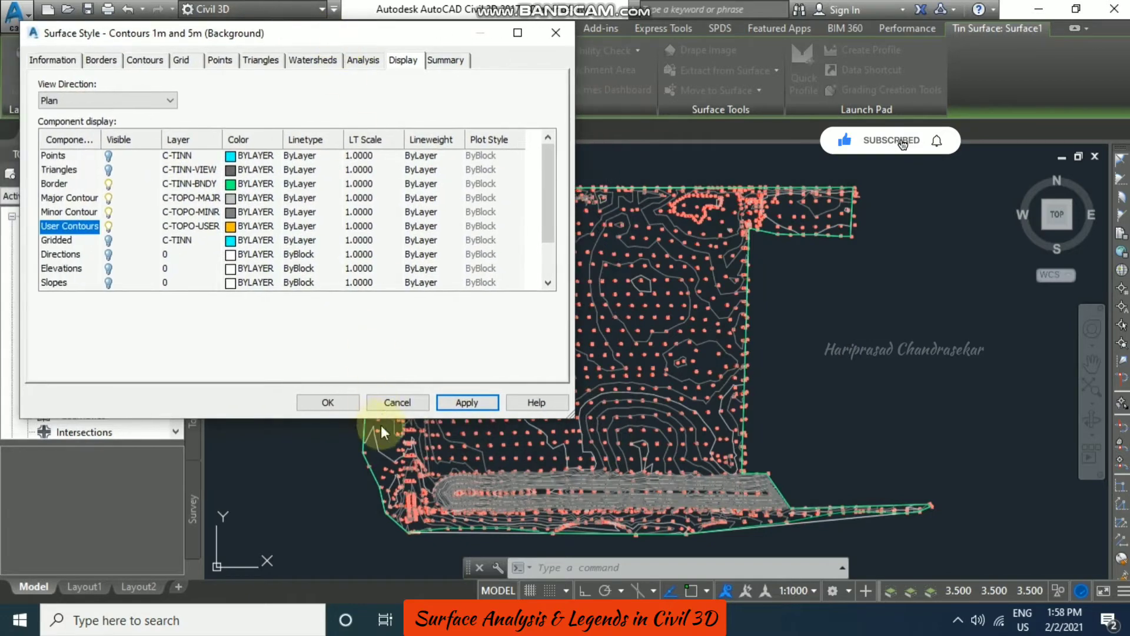
left_click(327, 402)
middle_click_drag(502, 386, 515, 373)
key("Escape")
key("Escape")
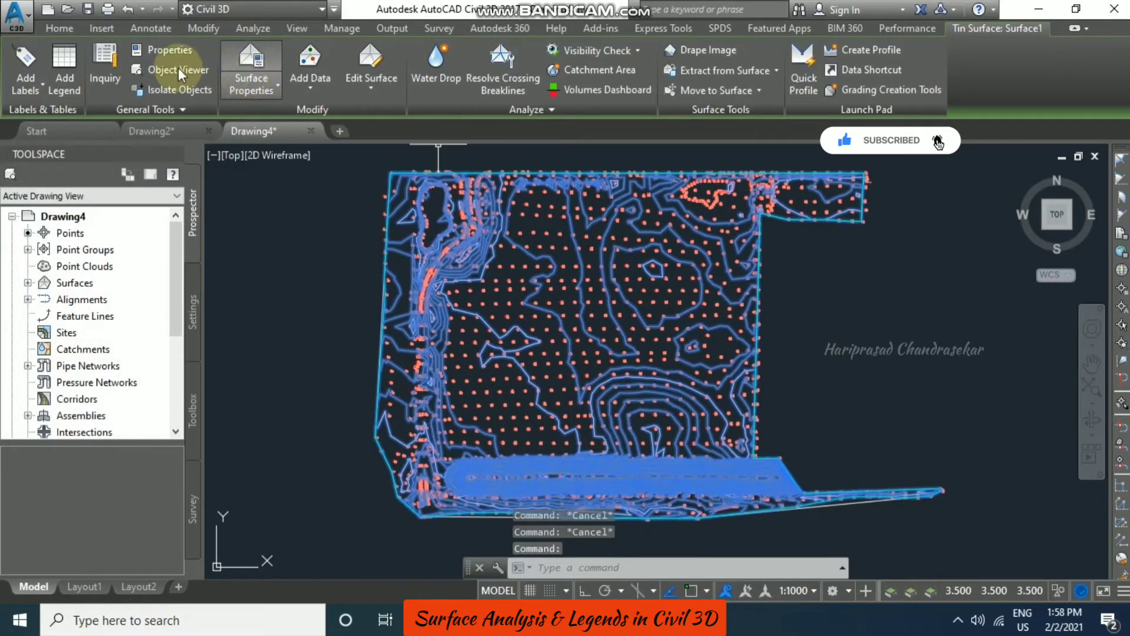
Step: Add a dynamic Contours legend table for the surface in the empty area east of it
left_click(65, 76)
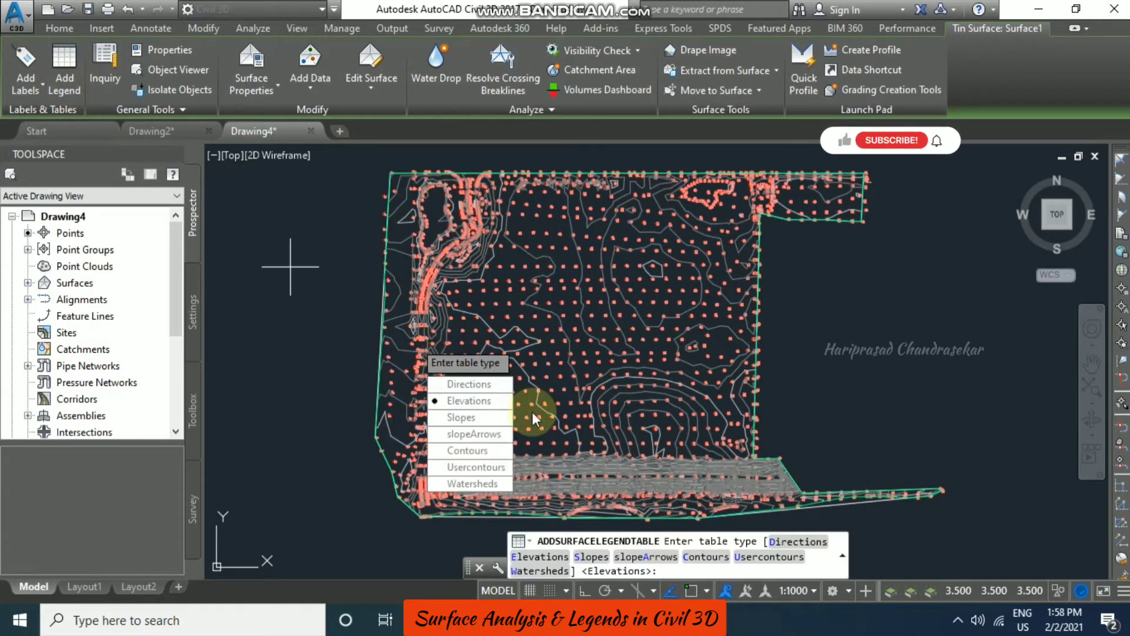
left_click(477, 449)
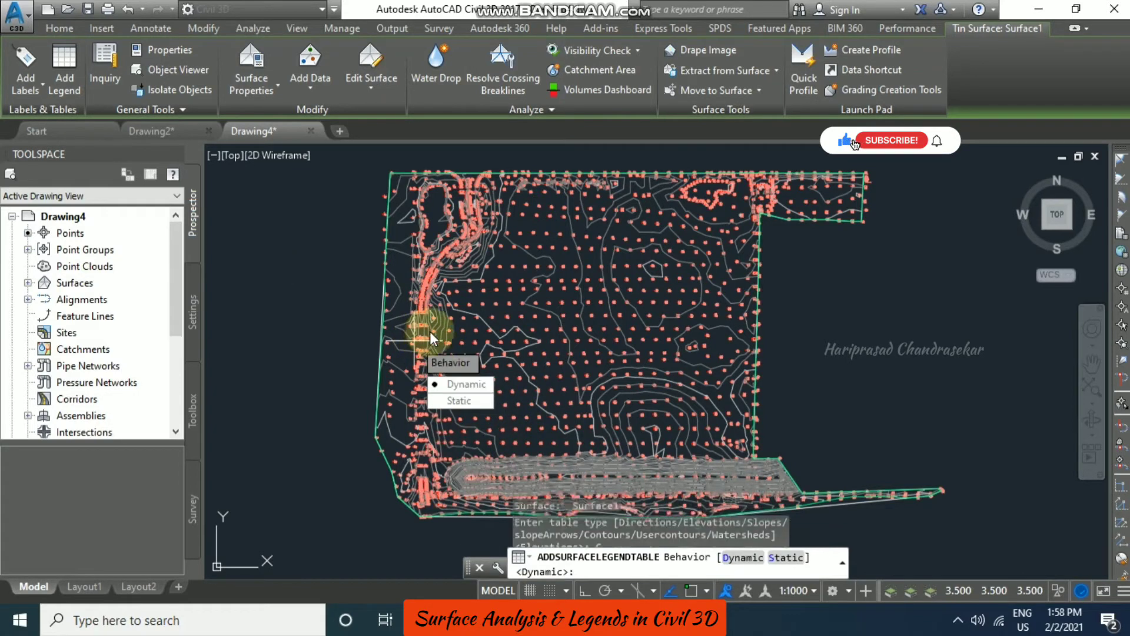
left_click(473, 388)
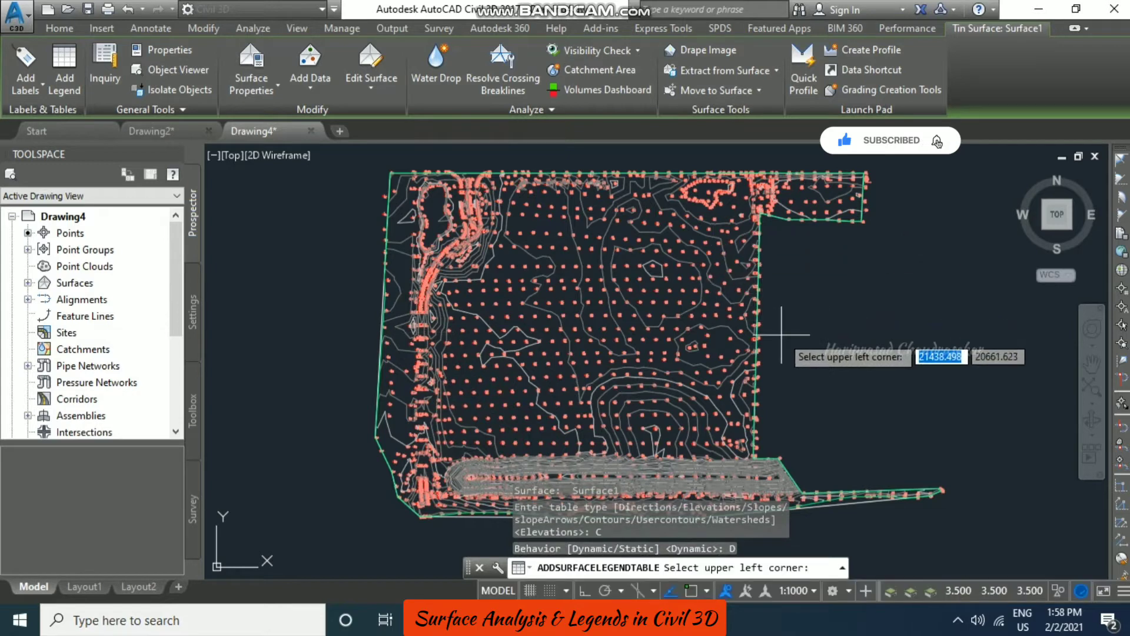
middle_click_drag(781, 334, 368, 292)
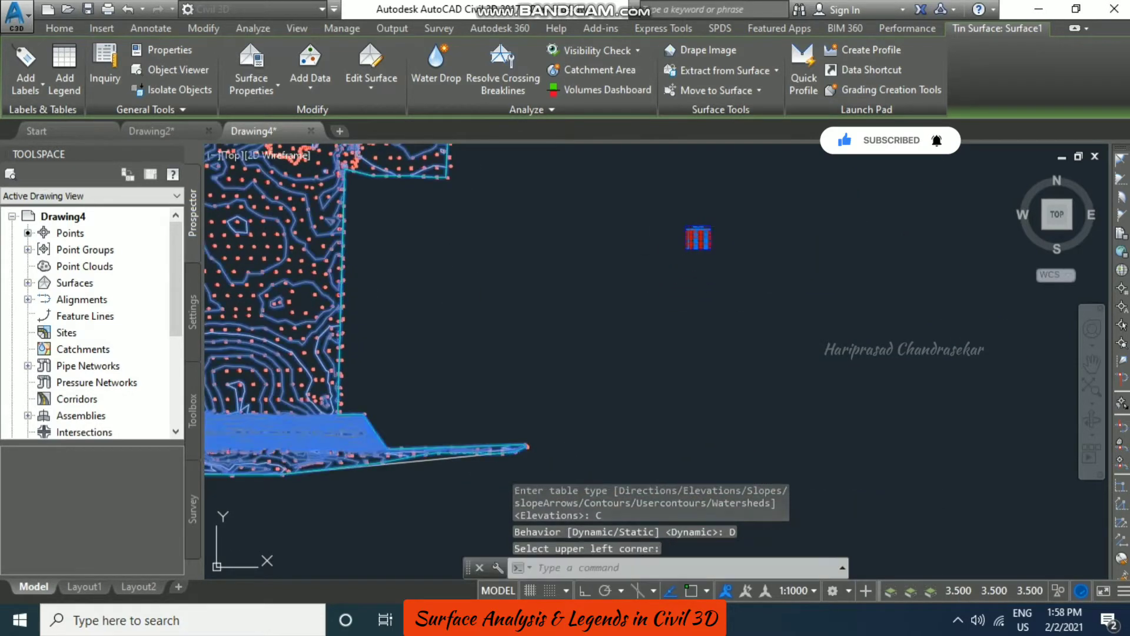
left_click(713, 233)
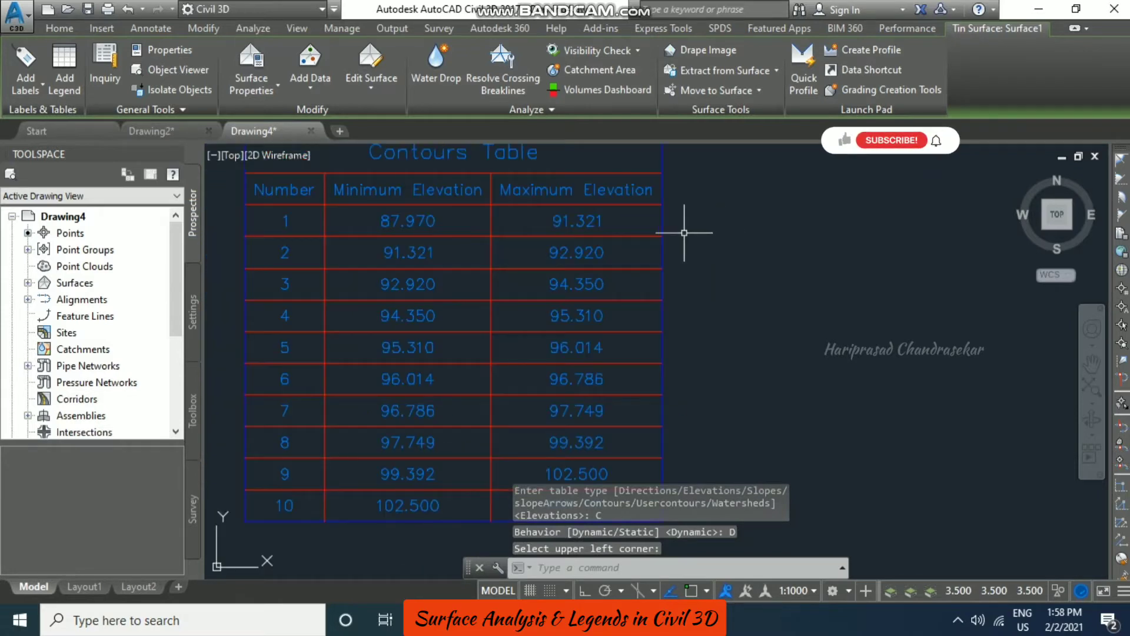
scroll(648, 294, "down", 3)
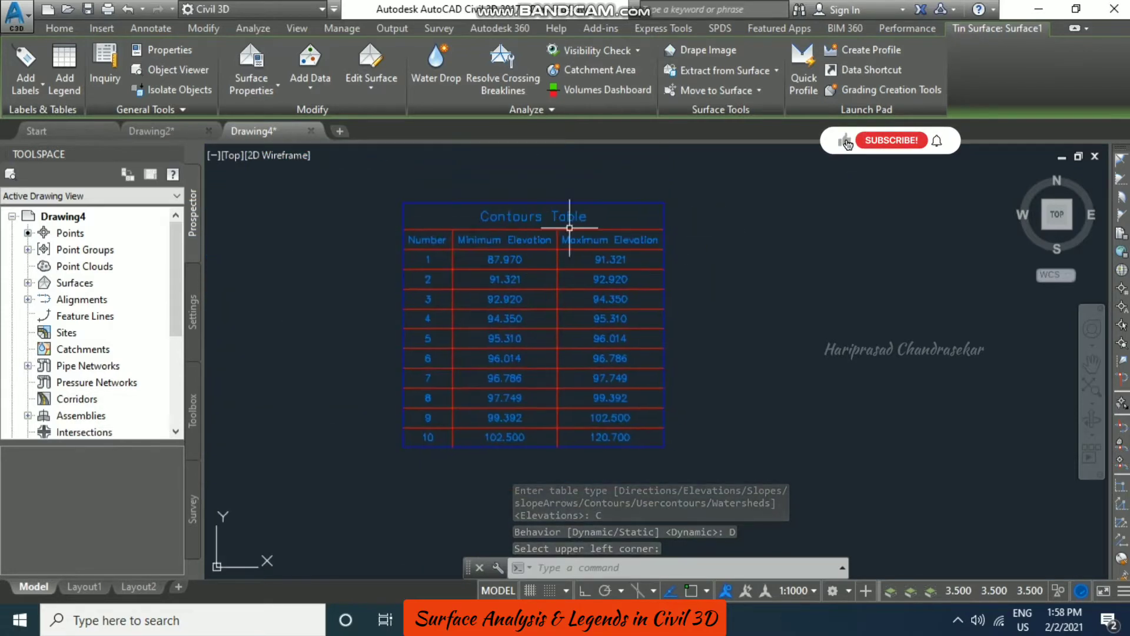
Step: Add a static Contours legend table for the surface beside the dynamic one
left_click(26, 85)
left_click(64, 70)
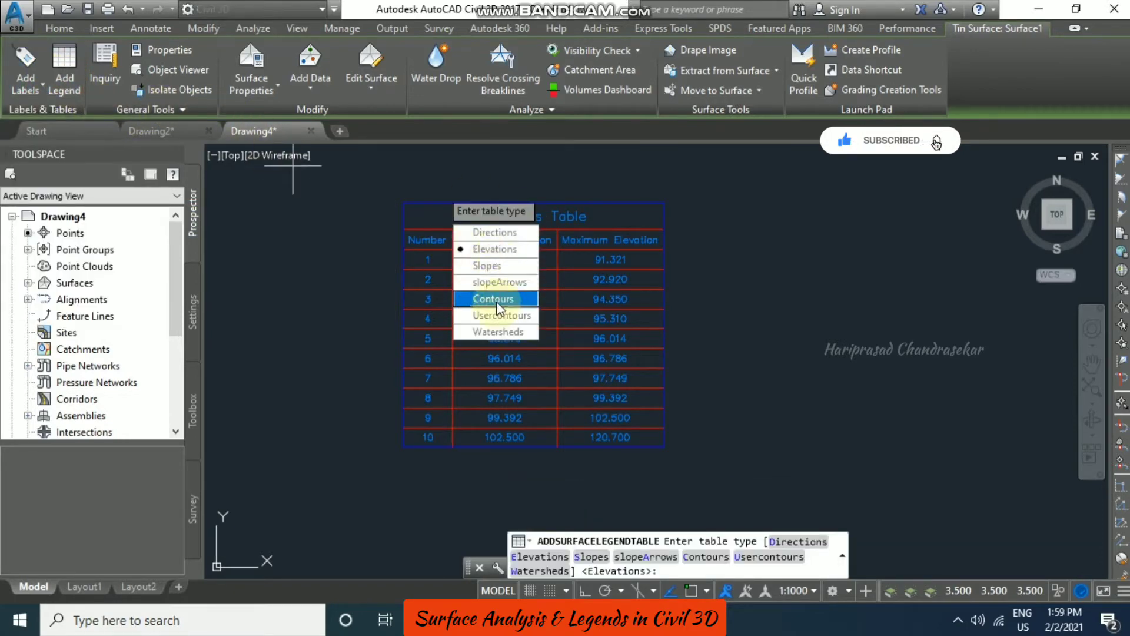
left_click(496, 299)
left_click(484, 263)
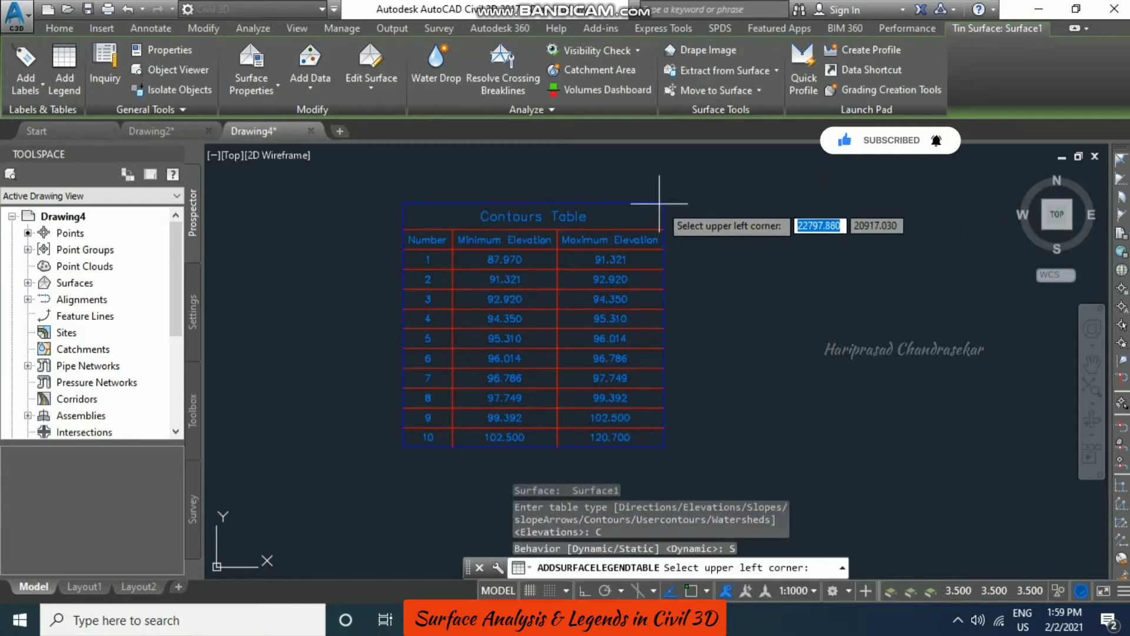
left_click(766, 202)
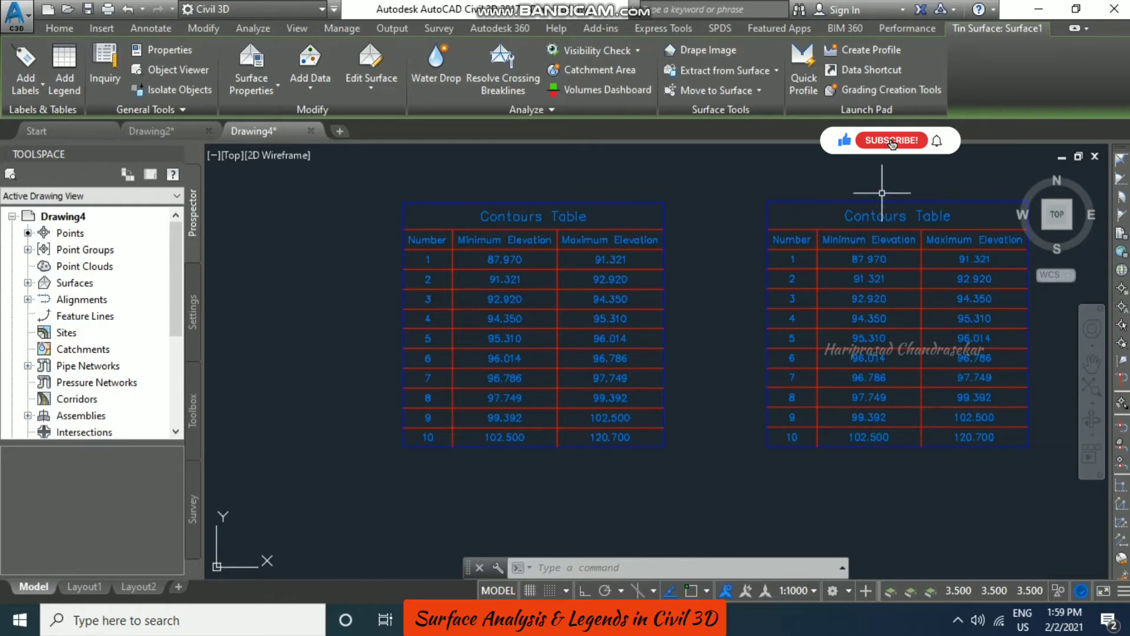
Step: Open the surface's properties and choose Contours as the analysis type
scroll(833, 209, "down", 6)
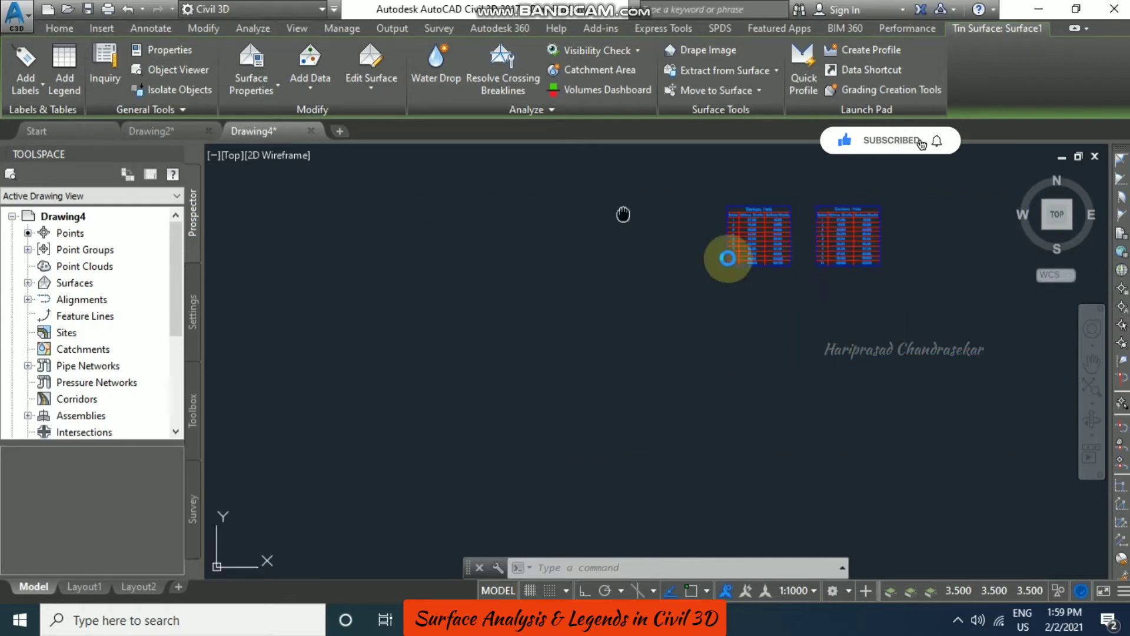
middle_click_drag(727, 252, 836, 289)
scroll(836, 289, "up", 3)
middle_click_drag(789, 259, 672, 264)
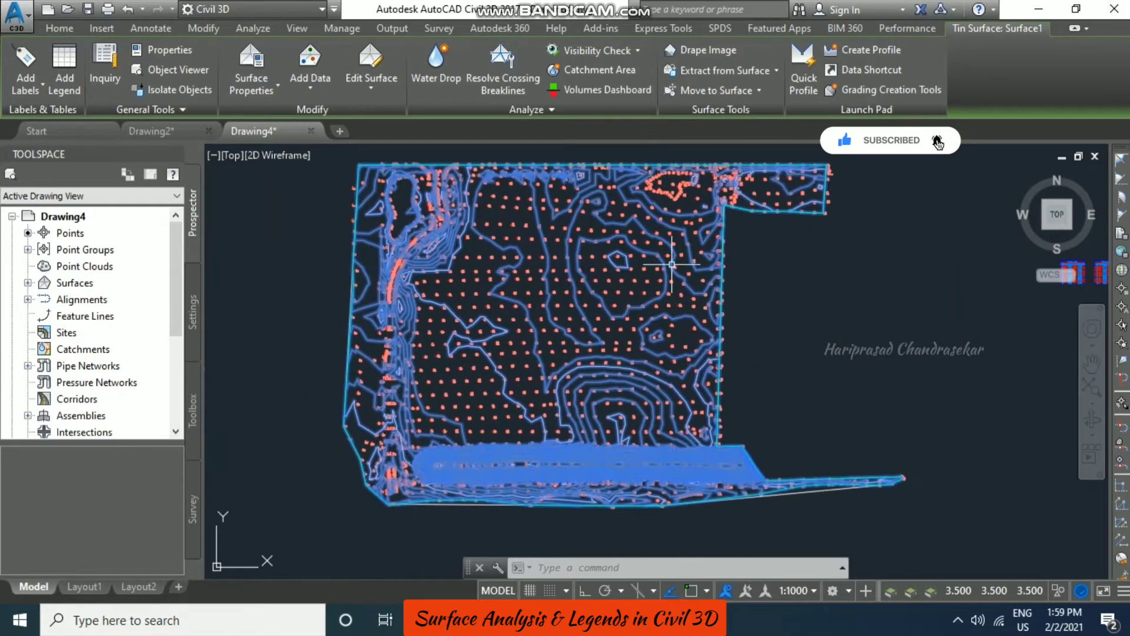
left_click(253, 88)
left_click(288, 118)
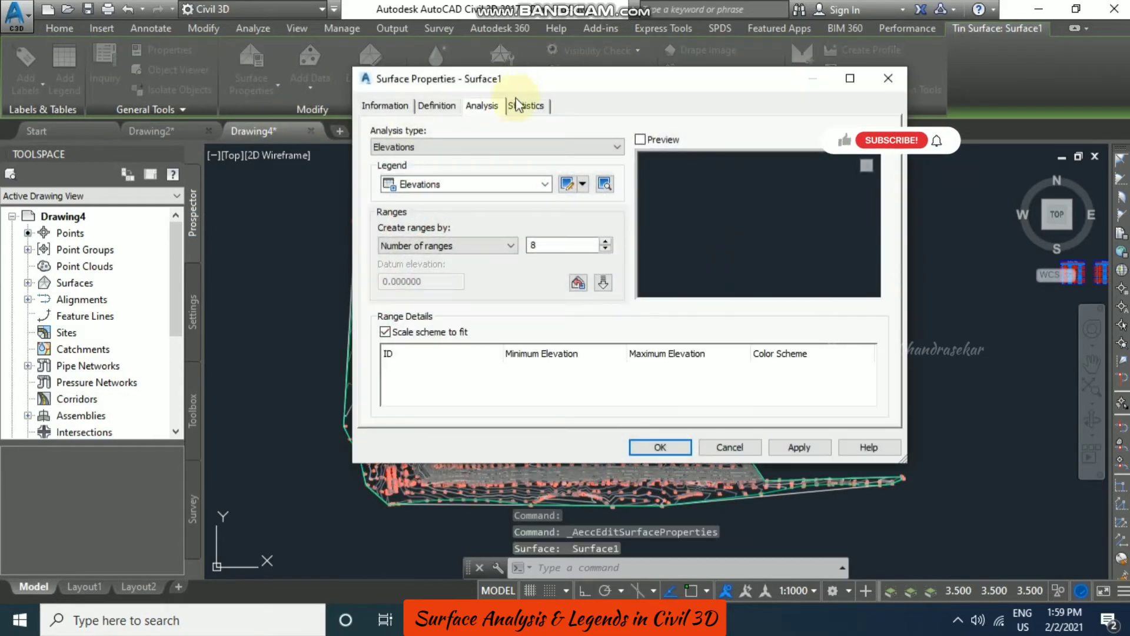
left_click(473, 149)
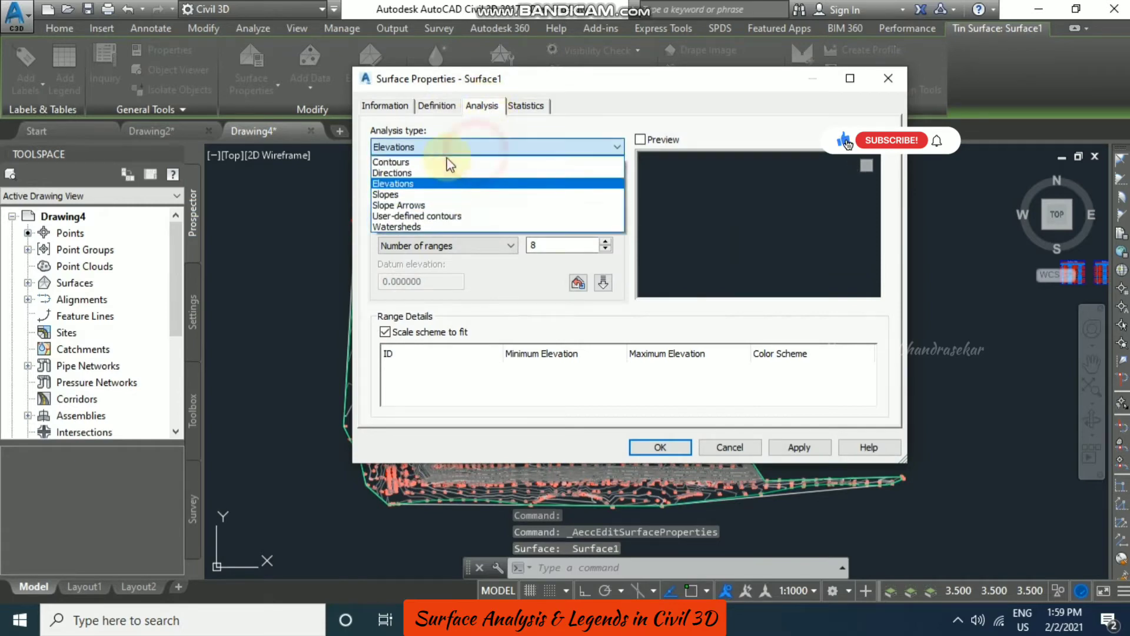
left_click(406, 160)
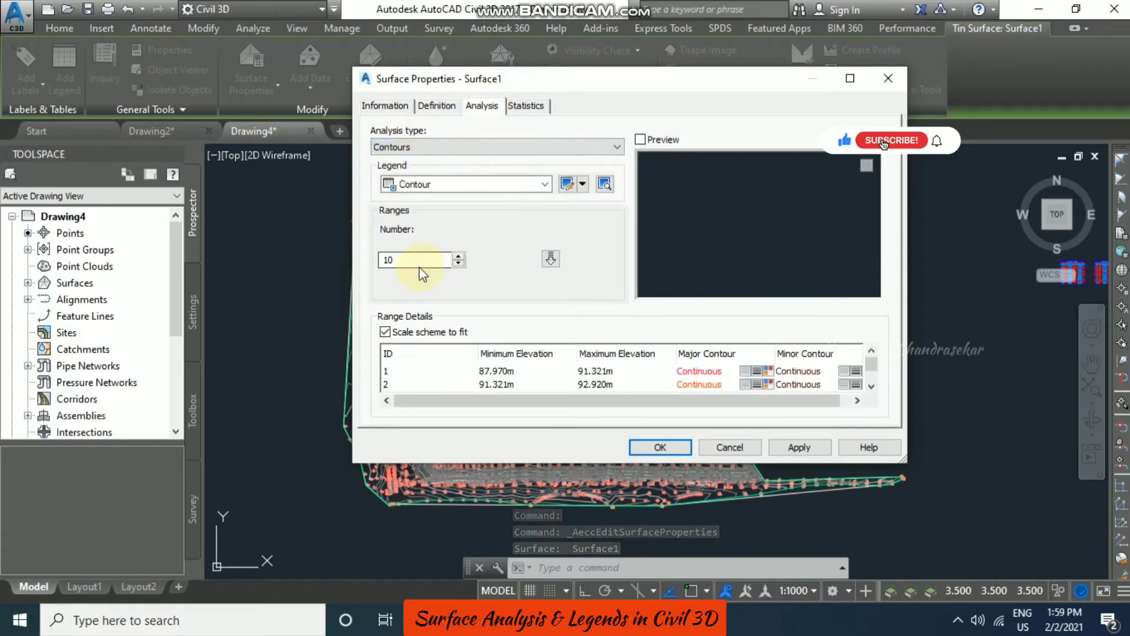
Step: Set the contour analysis to 5 ranges, regenerate the range details, apply them to the surface and deselect it
left_click_drag(421, 260, 359, 263)
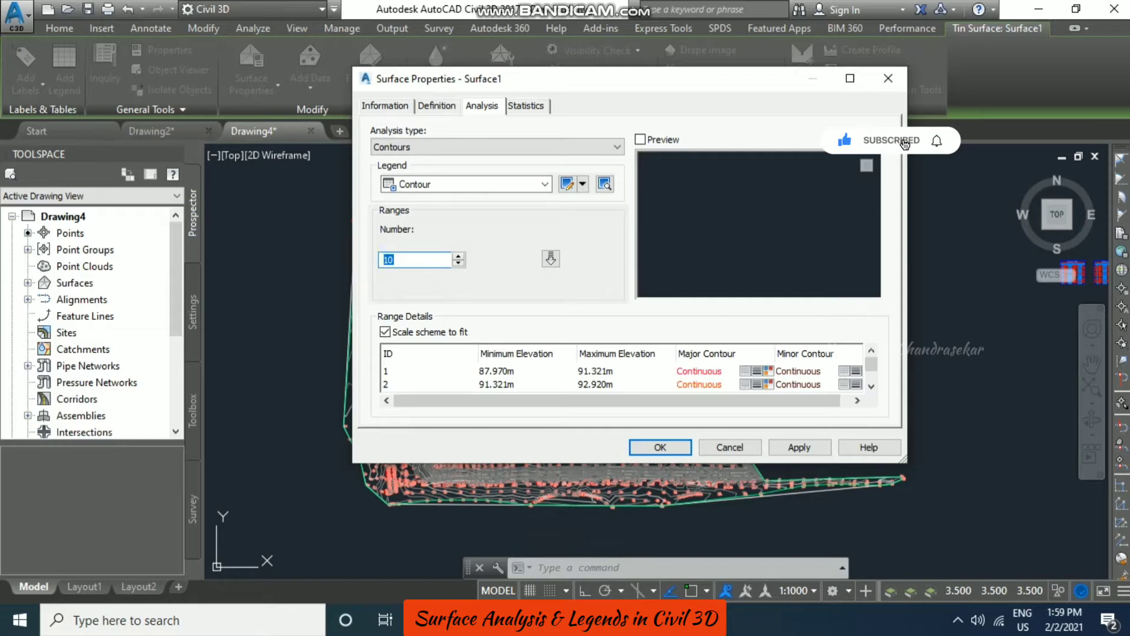
left_click(551, 259)
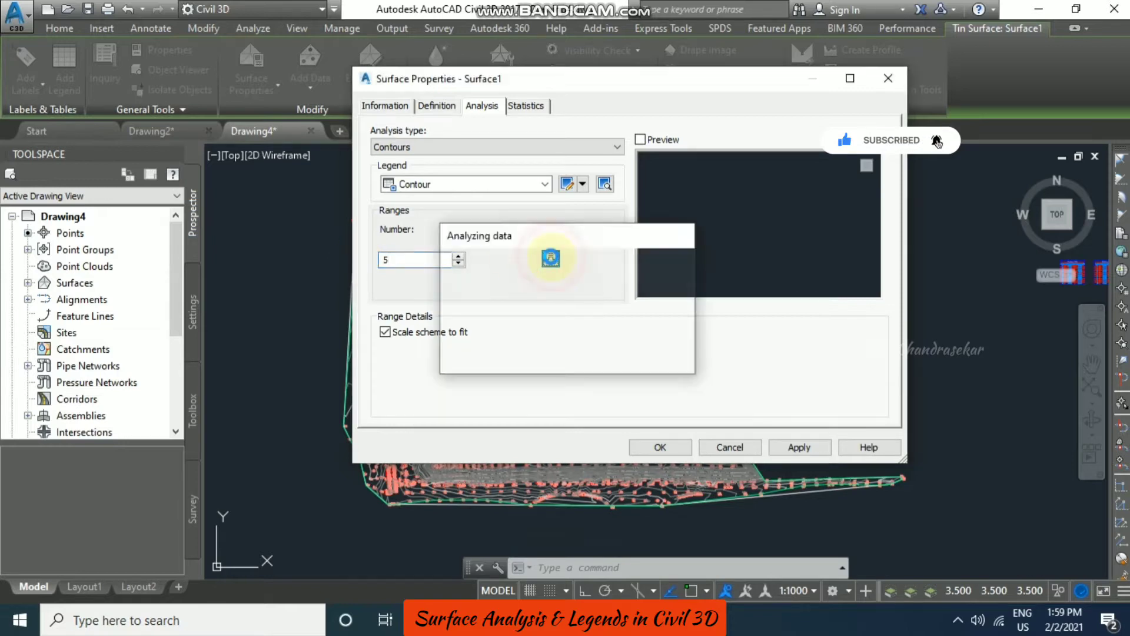
left_click_drag(874, 369, 877, 396)
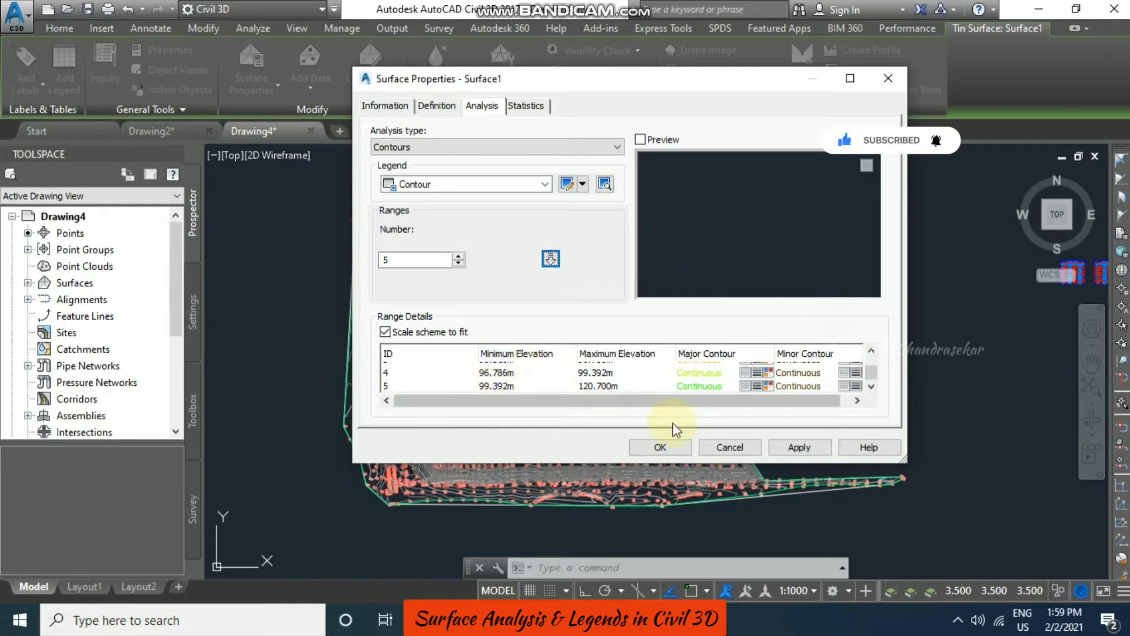
left_click(814, 447)
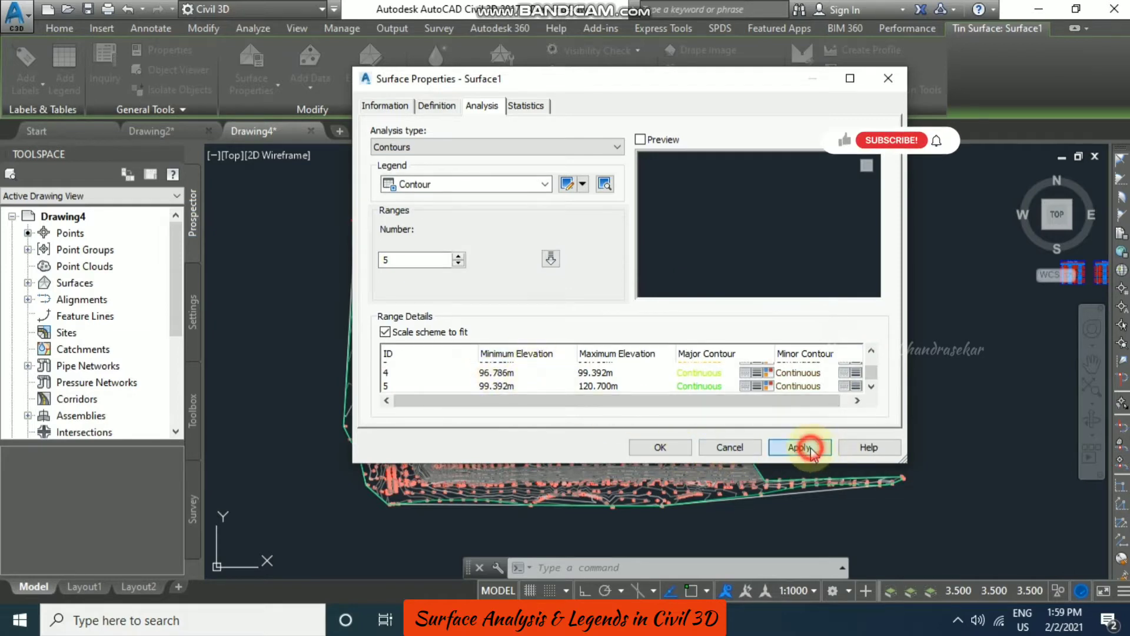
left_click(662, 446)
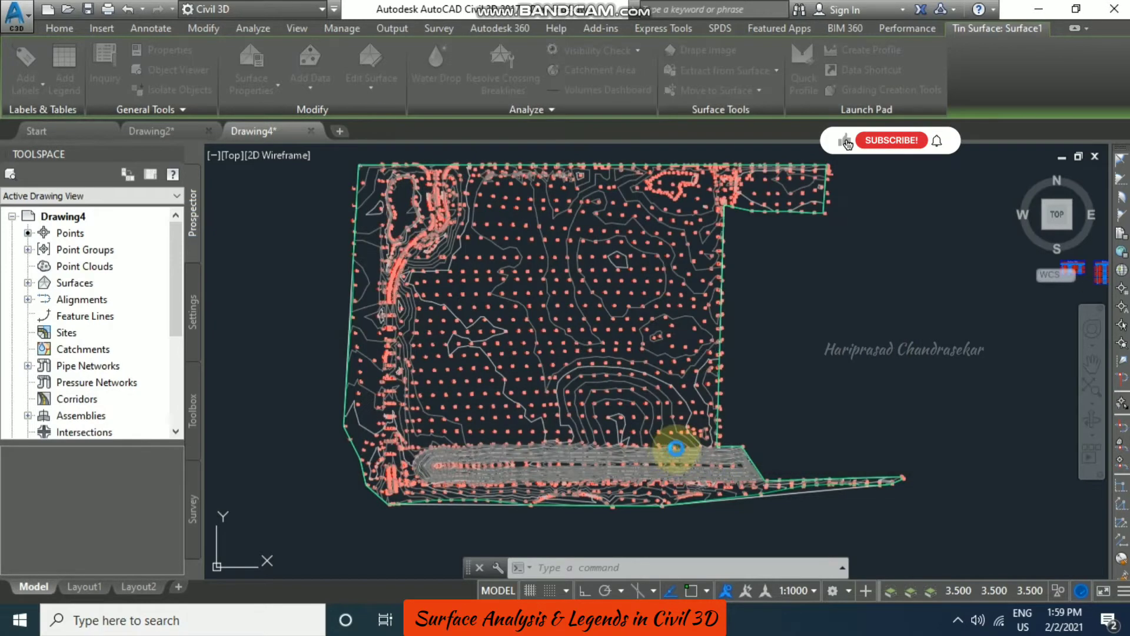
left_click(711, 419)
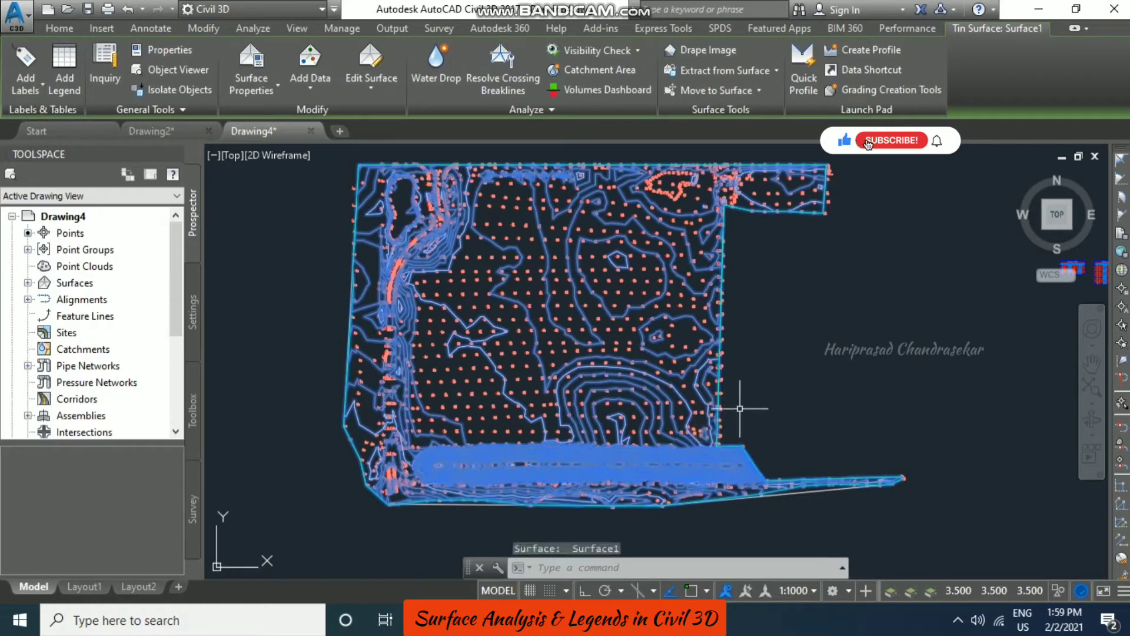
key("Escape")
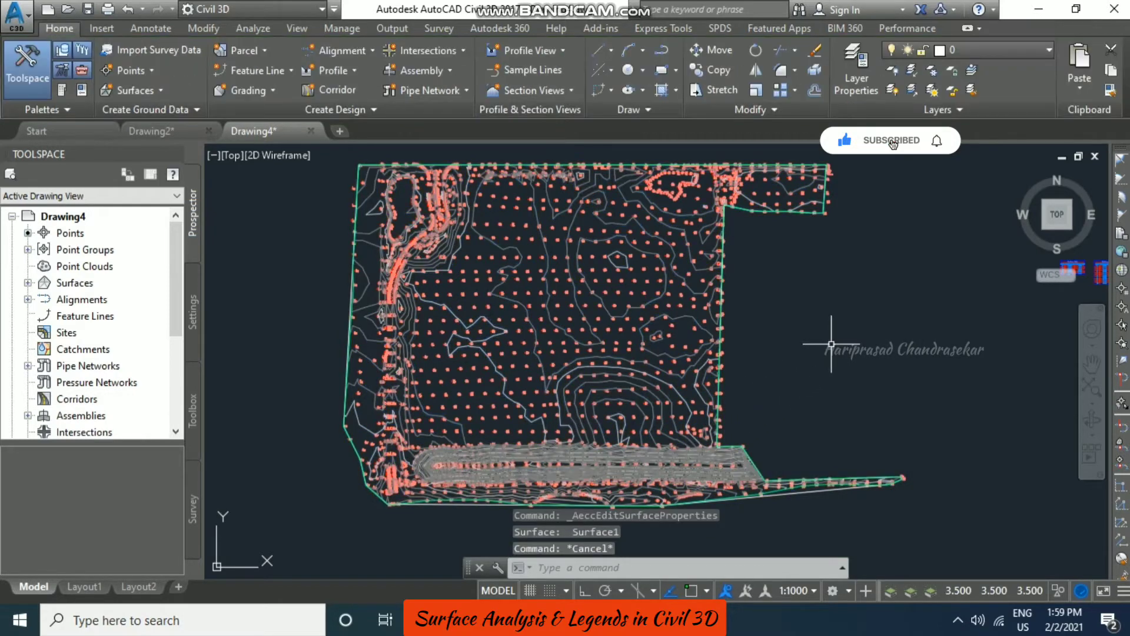
Step: Compare the ranges listed in the dynamic and static contour legend tables beside the surface
middle_click_drag(967, 343, 643, 337)
scroll(758, 243, "up", 5)
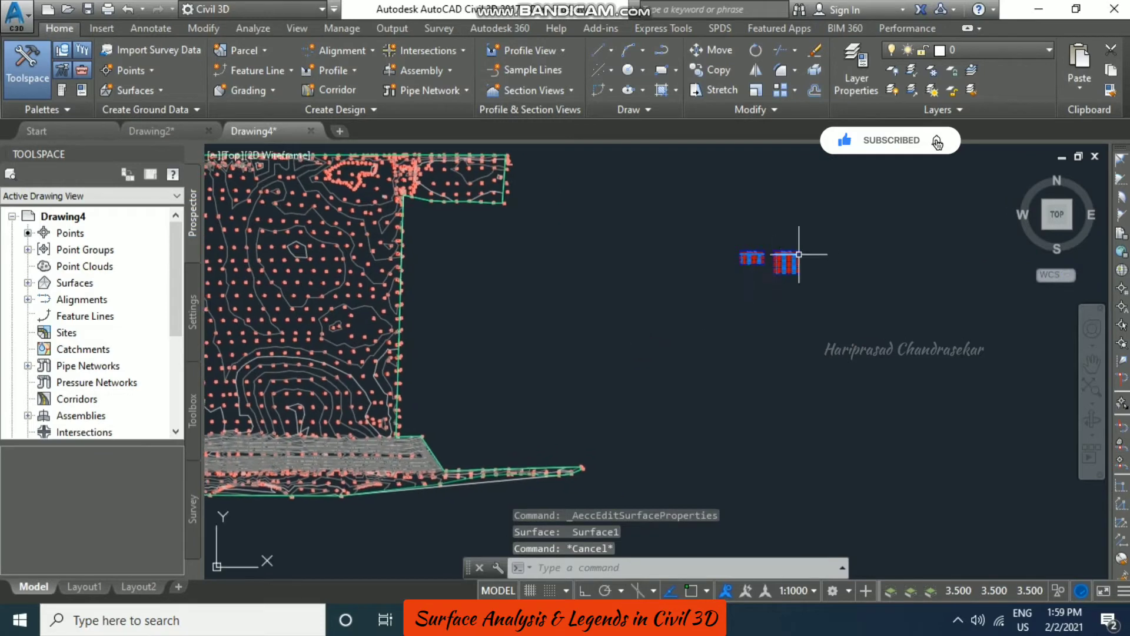
scroll(597, 304, "up", 4)
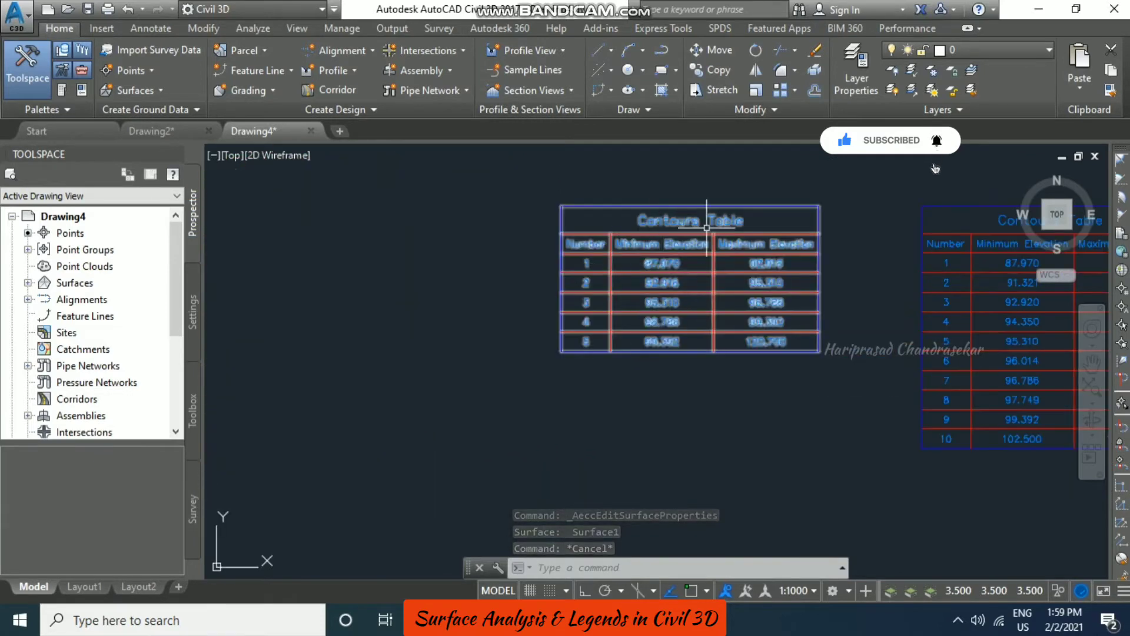
middle_click_drag(859, 518, 613, 507)
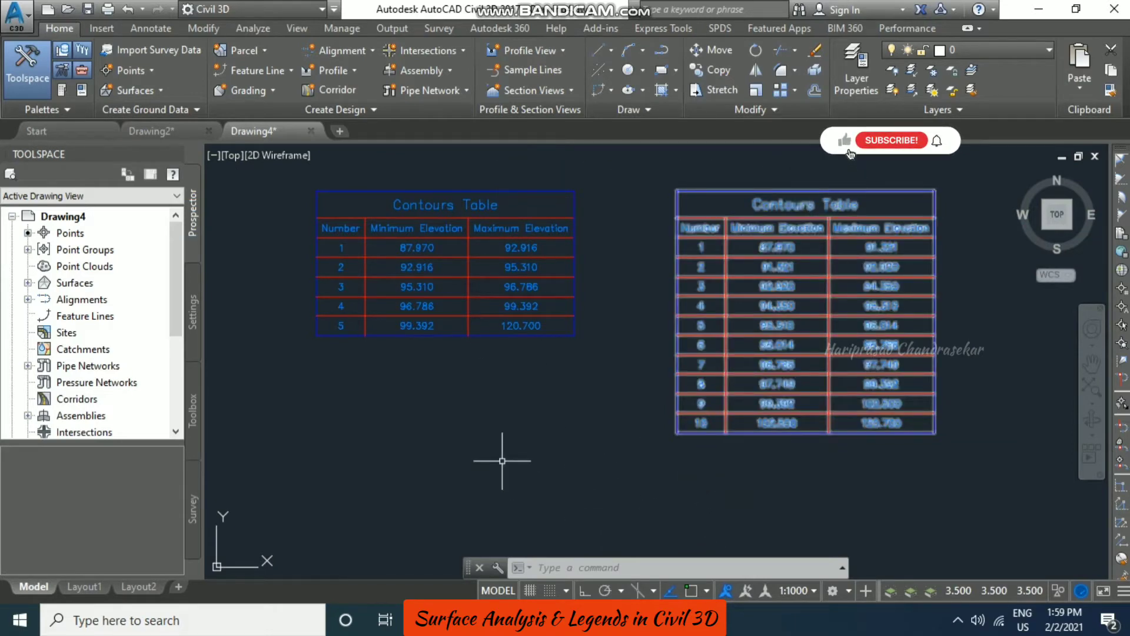
mouse_move(502, 460)
middle_mouse_down()
mouse_move(779, 434)
mouse_move(769, 291)
middle_mouse_up()
scroll(744, 410, "down", 2)
scroll(754, 229, "down", 2)
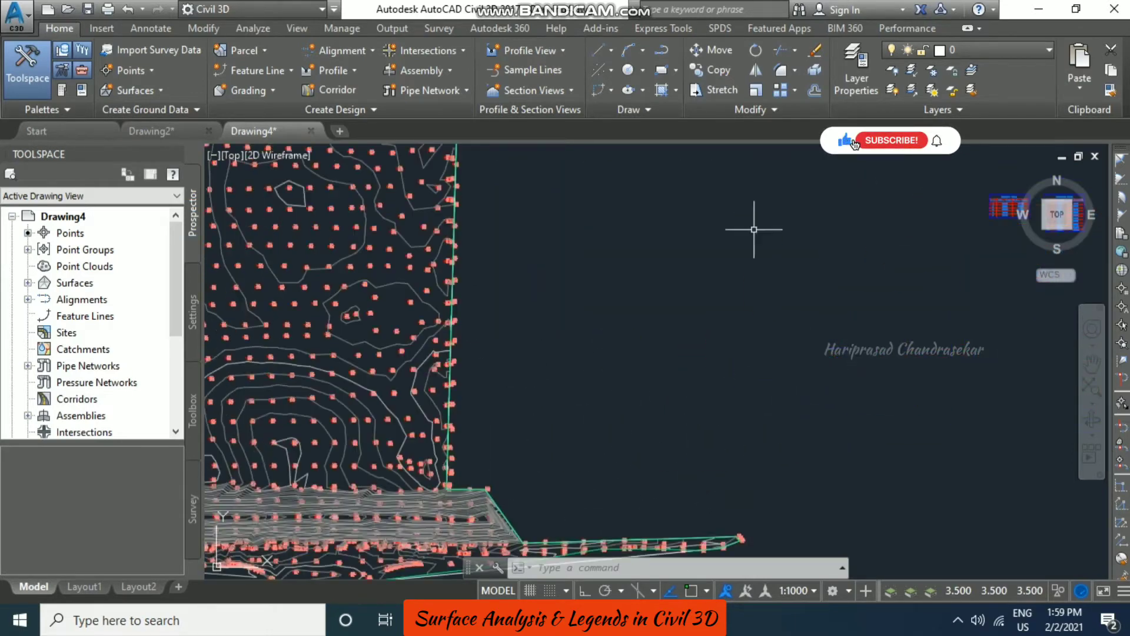
Step: Open the surface's properties and choose Directions as the analysis type
middle_click_drag(754, 229, 797, 245)
scroll(797, 245, "down", 4)
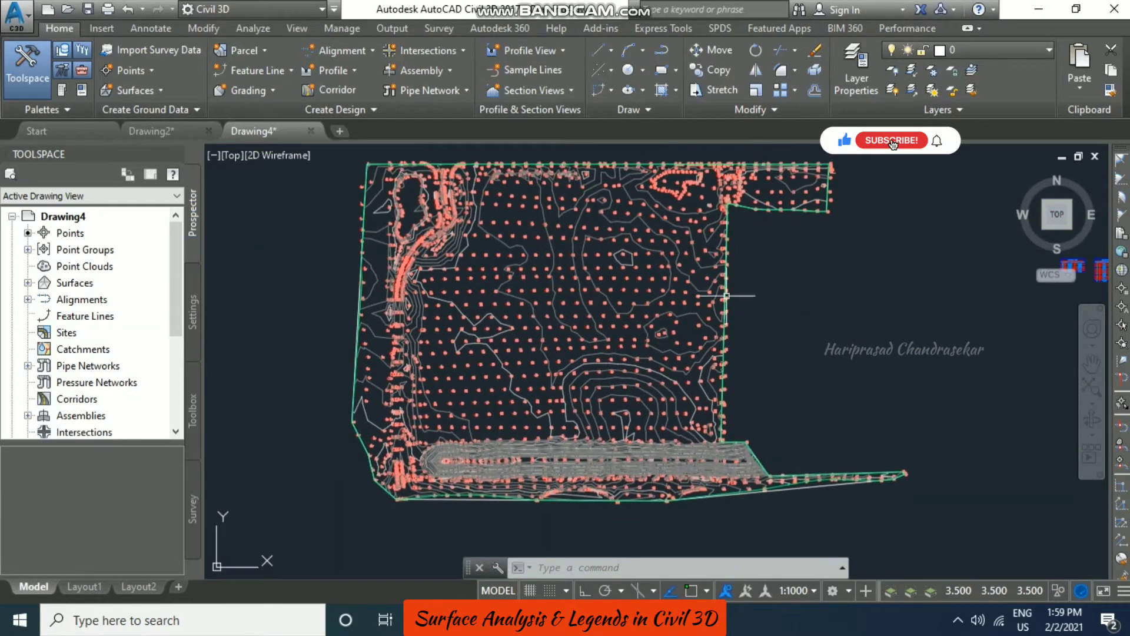
left_click(618, 251)
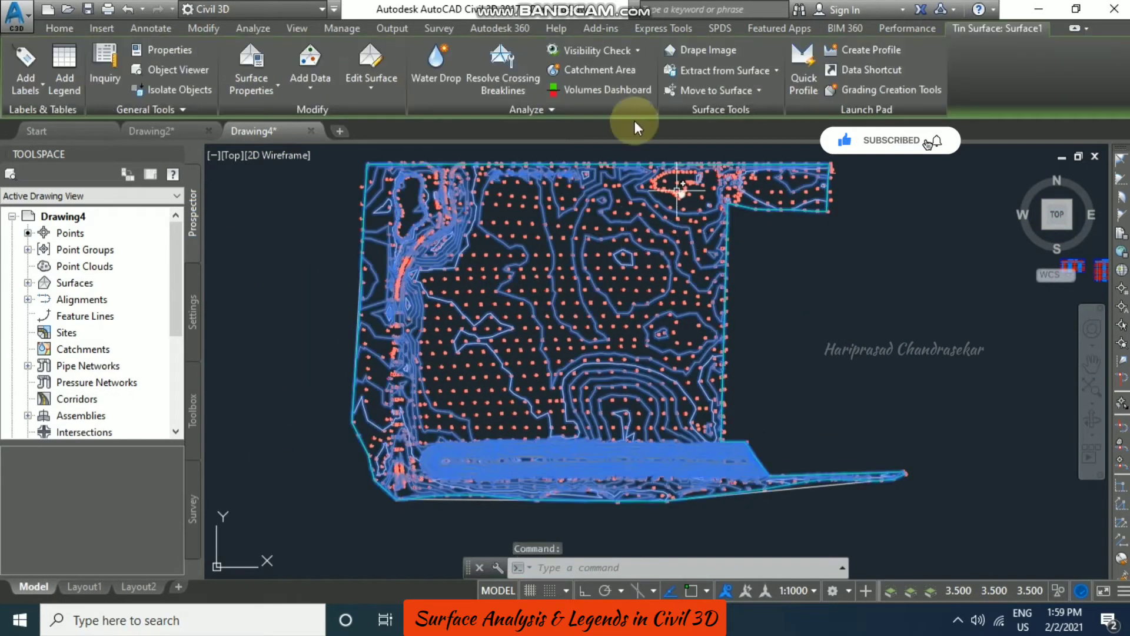
left_click(249, 83)
left_click(277, 120)
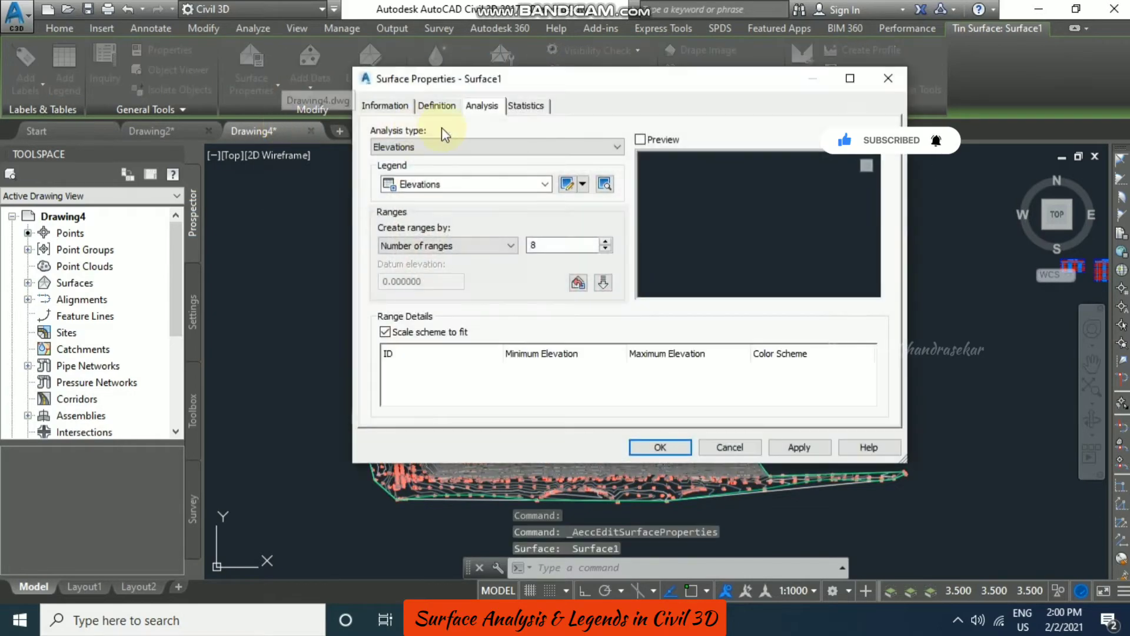
left_click(588, 146)
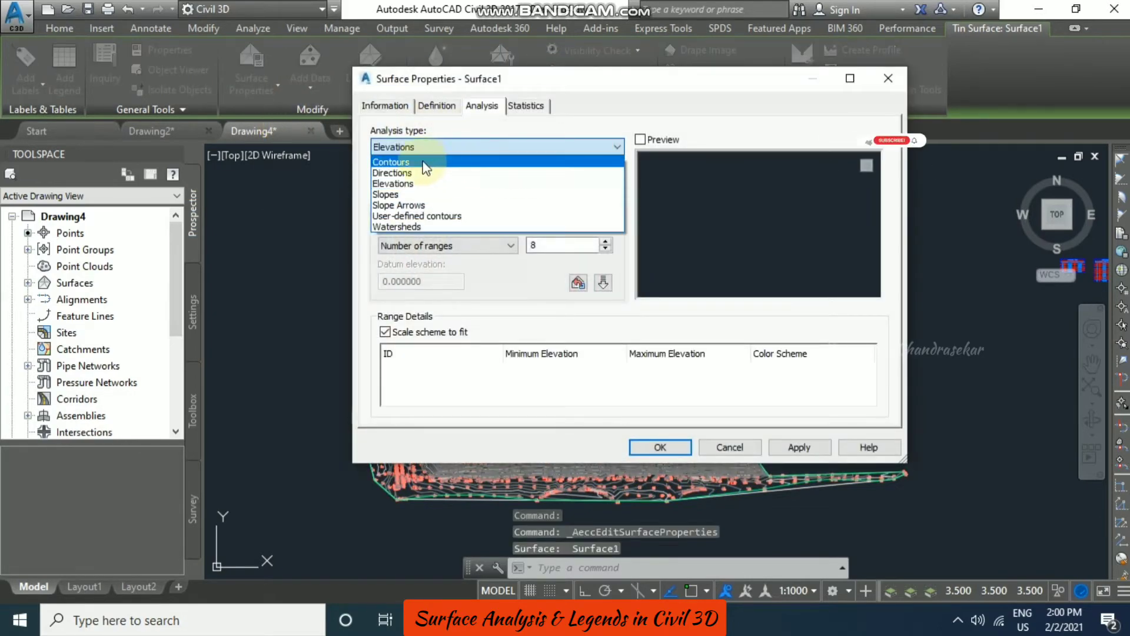
left_click(400, 173)
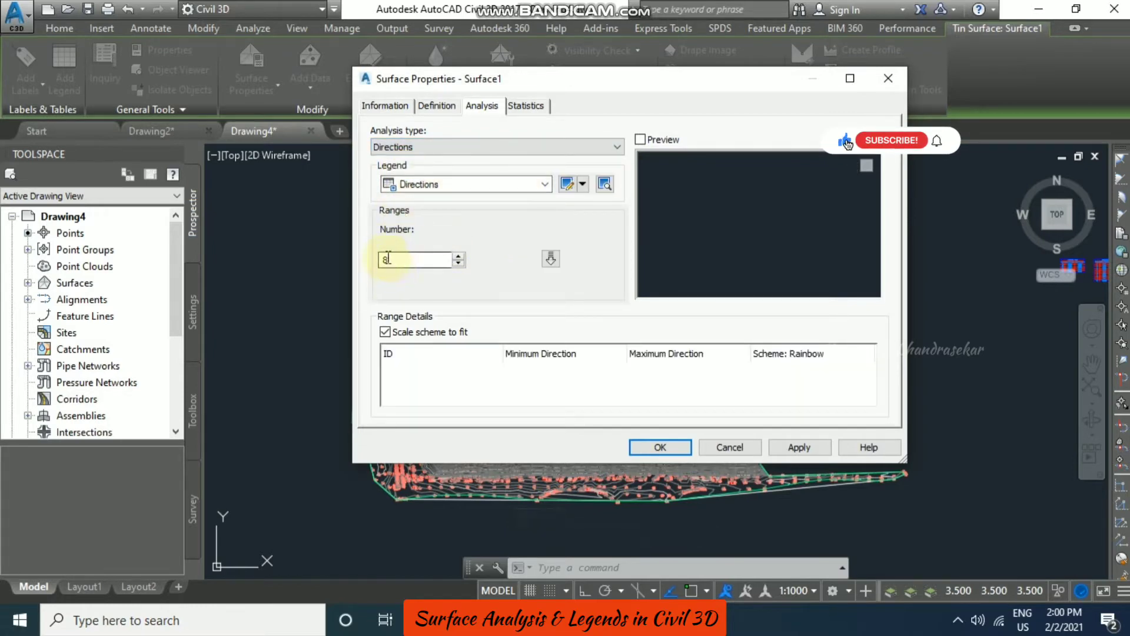
Step: Generate the range details for 8 direction ranges and apply them to the surface
left_click(551, 259)
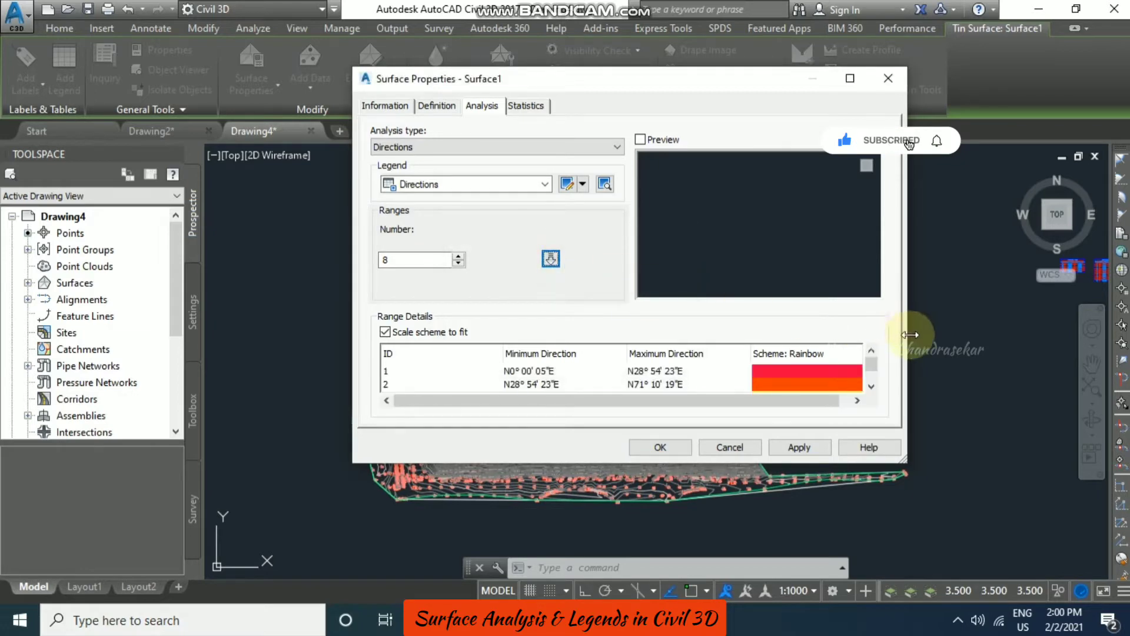
mouse_move(872, 368)
left_mouse_down()
mouse_move(872, 392)
mouse_move(874, 359)
left_mouse_up()
left_click(794, 444)
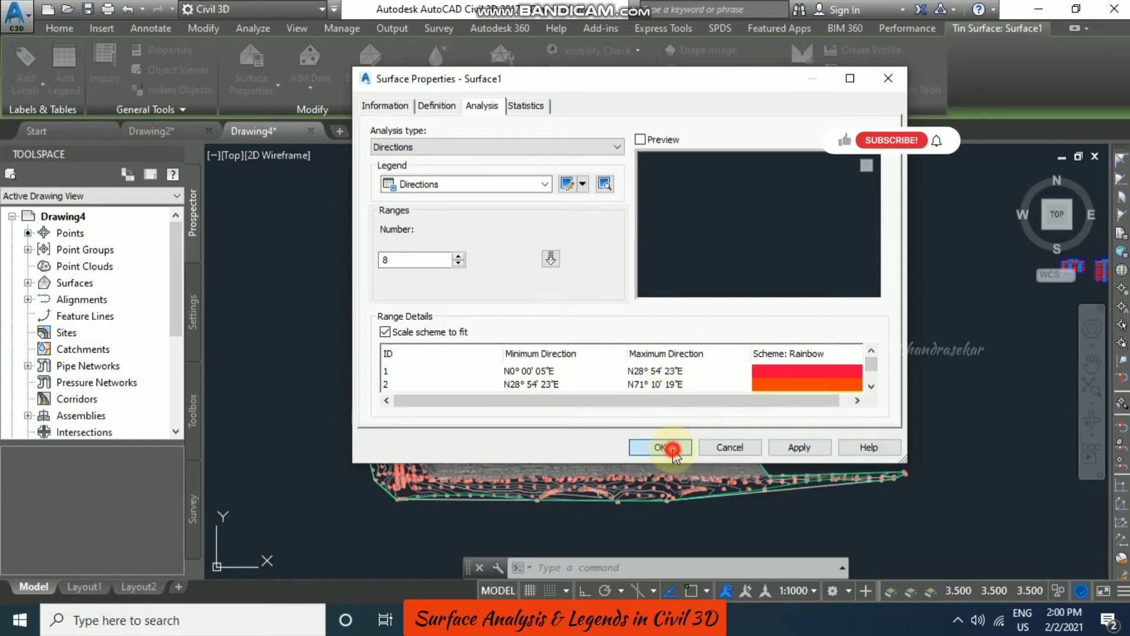
left_click(672, 449)
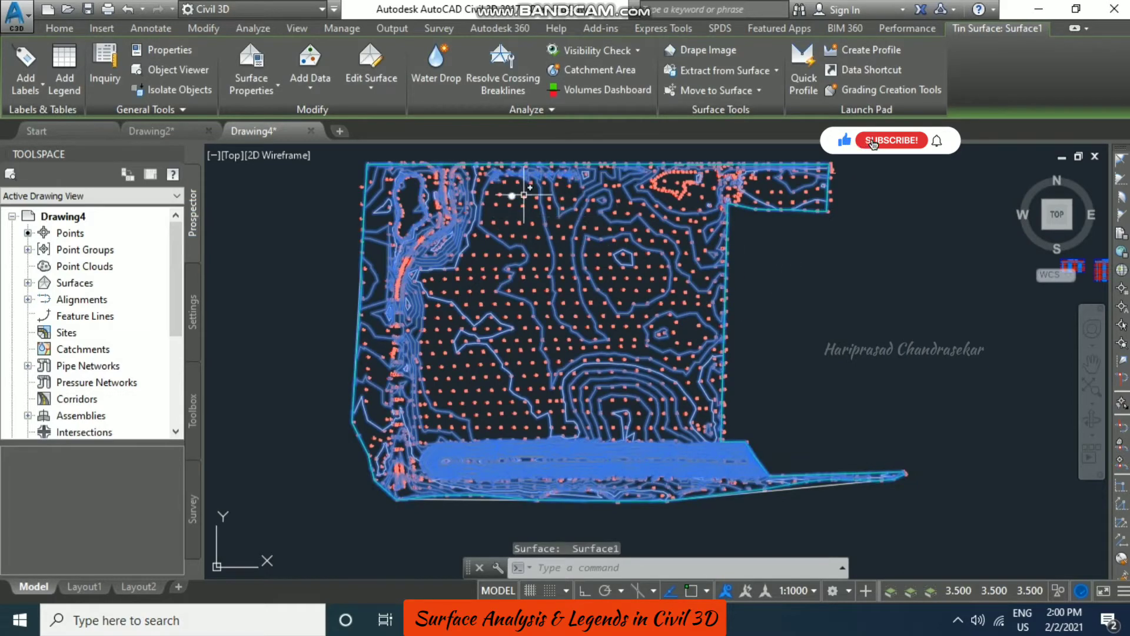
Step: Turn on the Directions component in the surface style's plan display, apply the style and deselect the surface
left_click(253, 89)
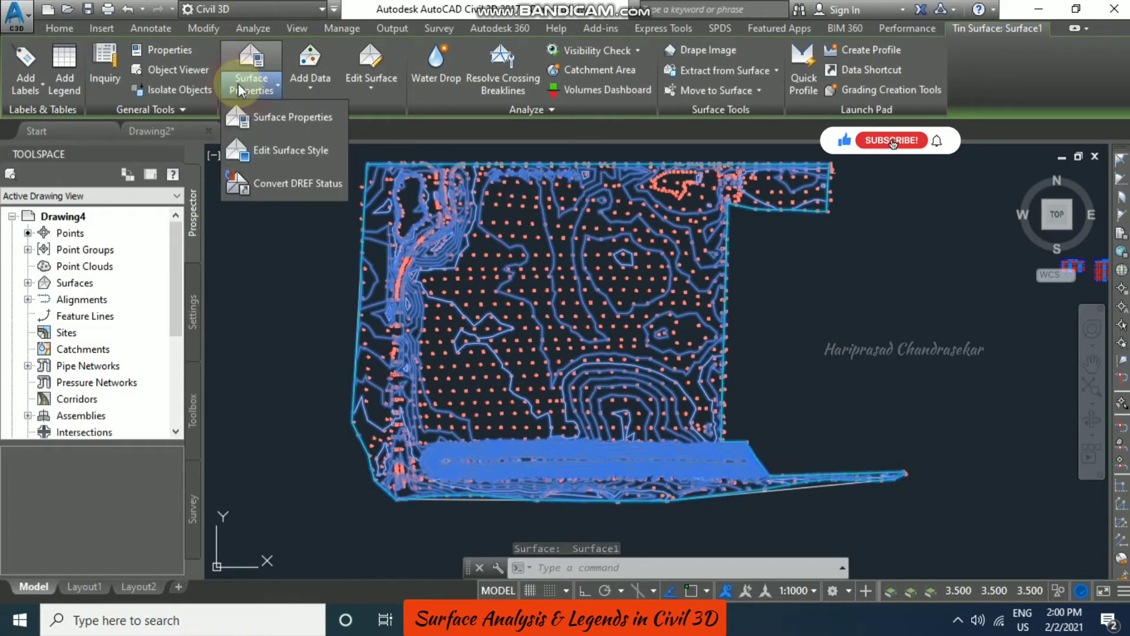
left_click(286, 152)
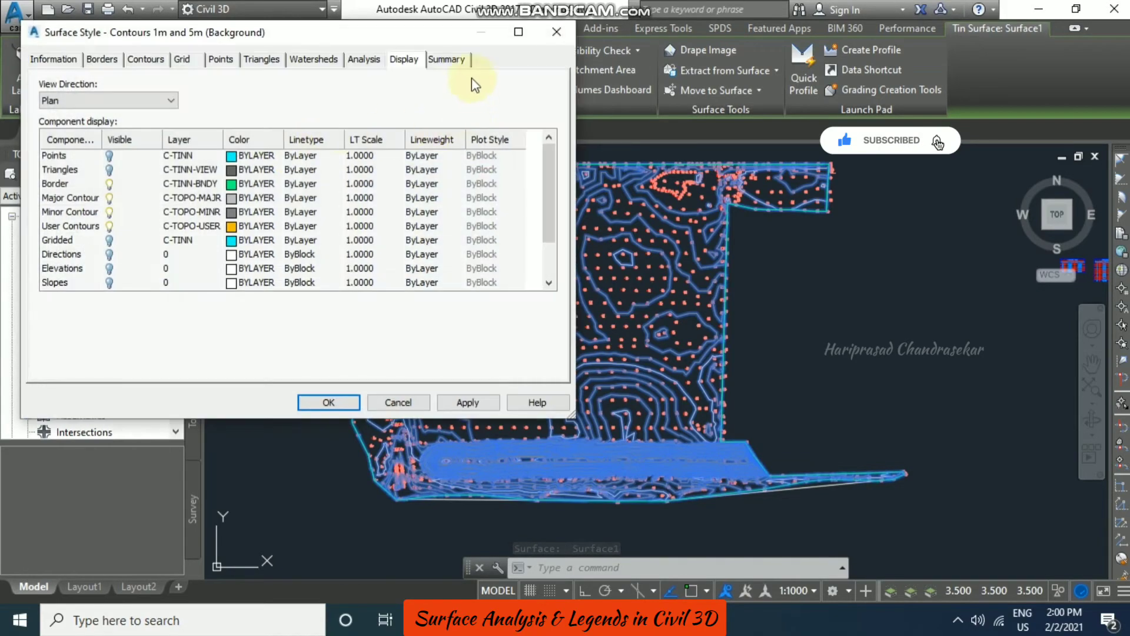
left_click_drag(397, 41, 601, 46)
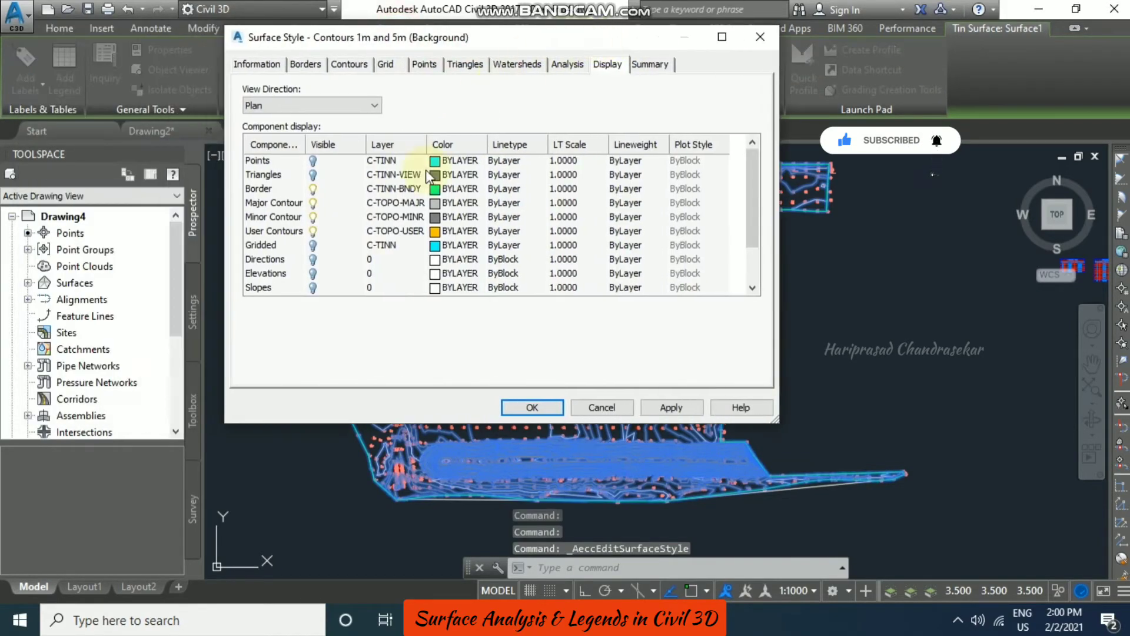
left_click(312, 259)
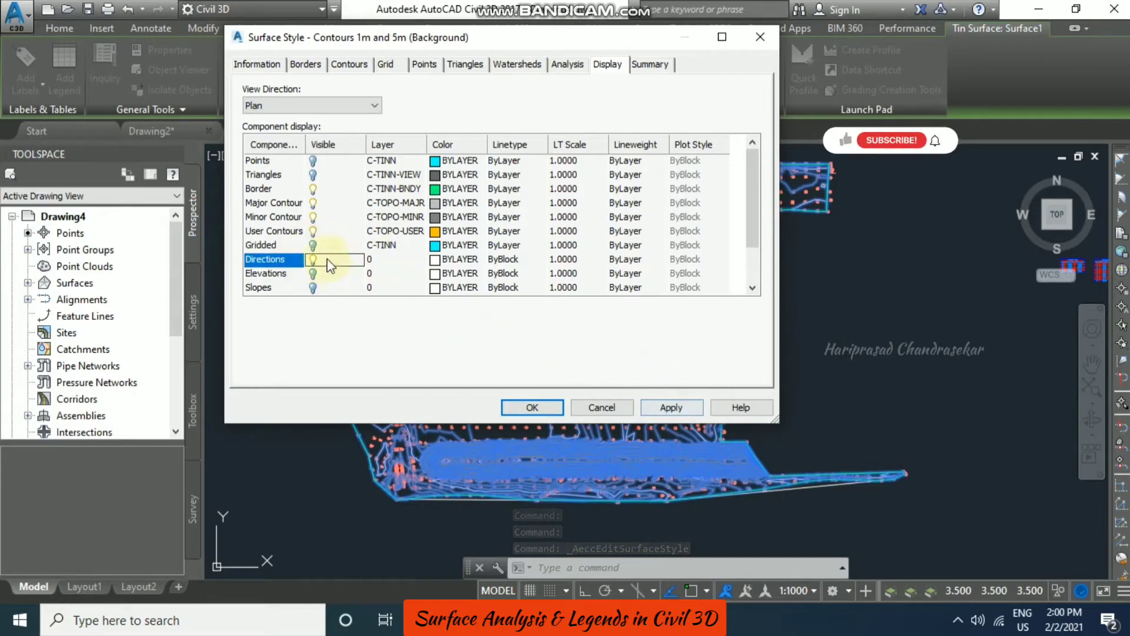
left_click(674, 406)
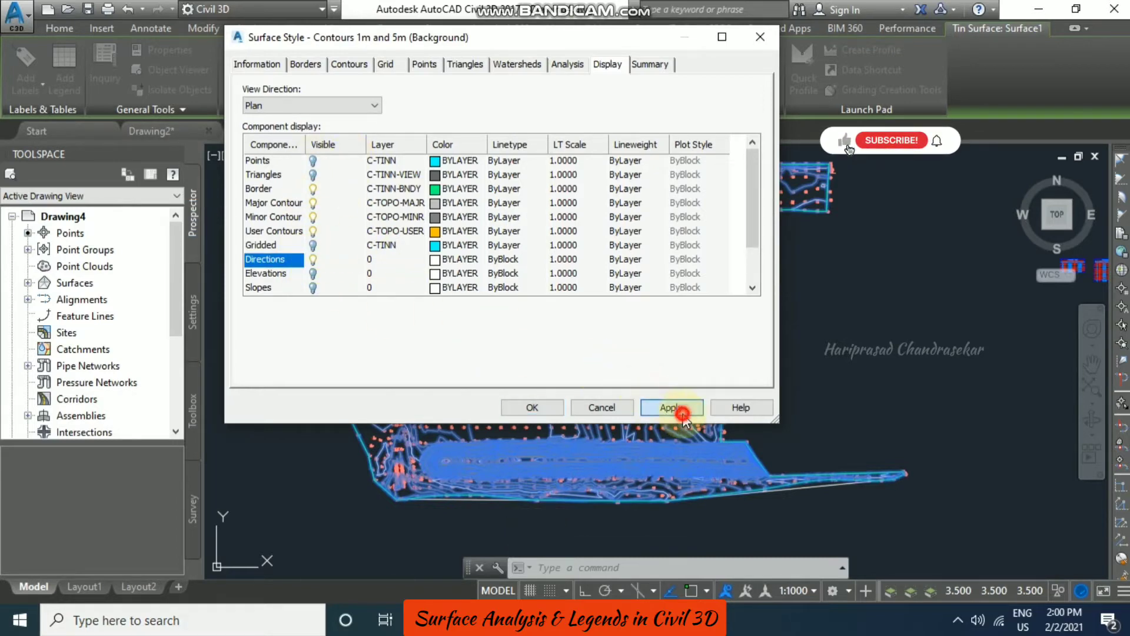
left_click(532, 407)
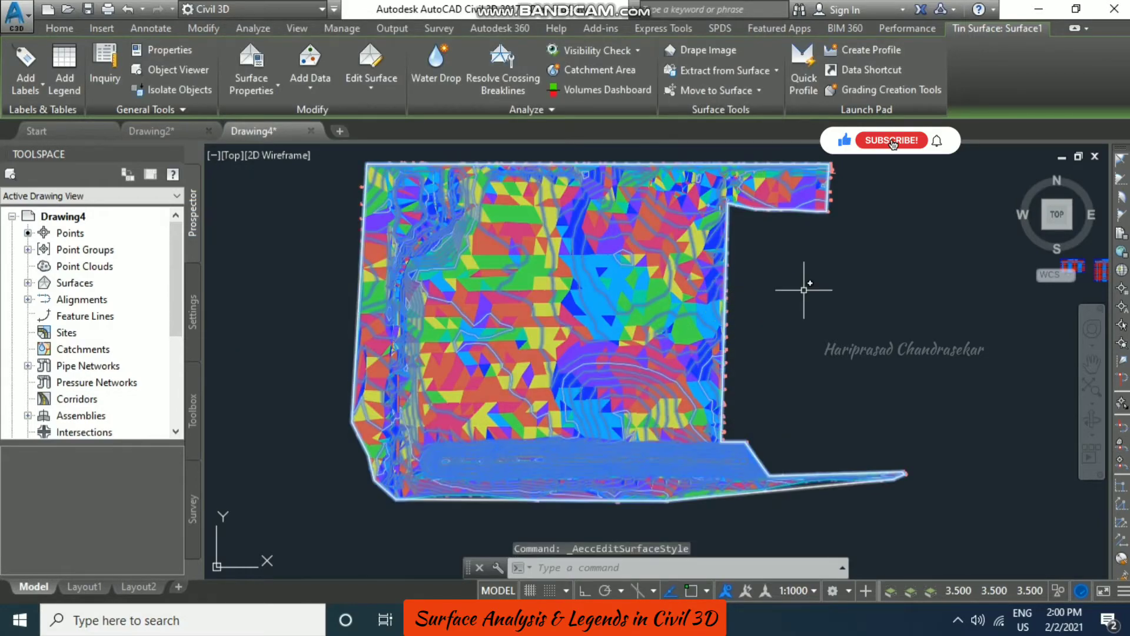
key("Escape")
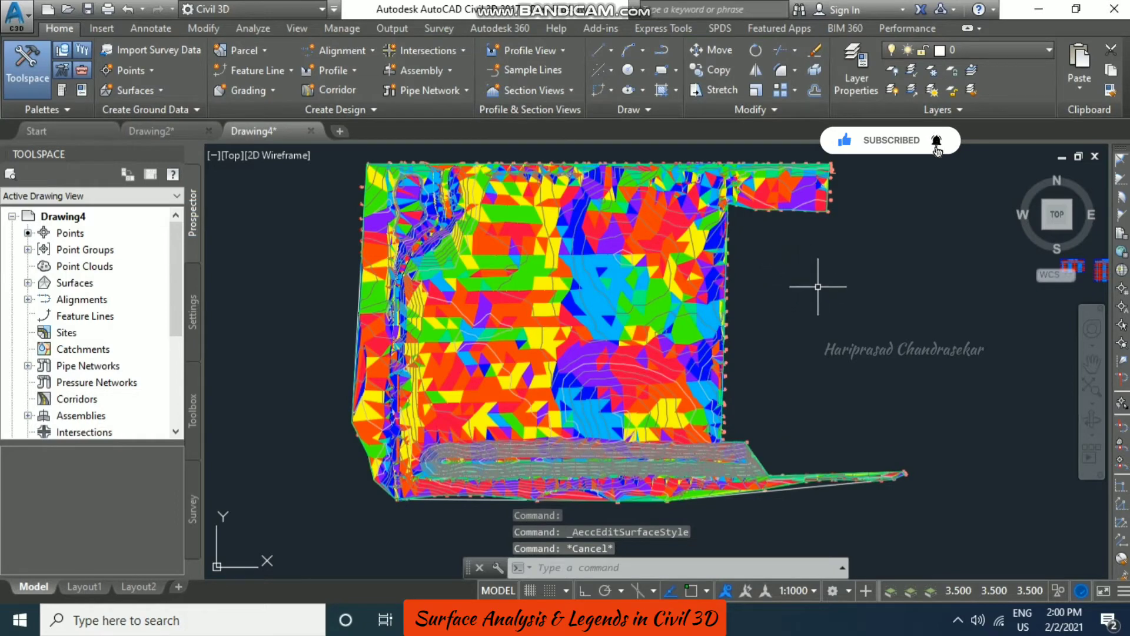
middle_click_drag(811, 284, 745, 296)
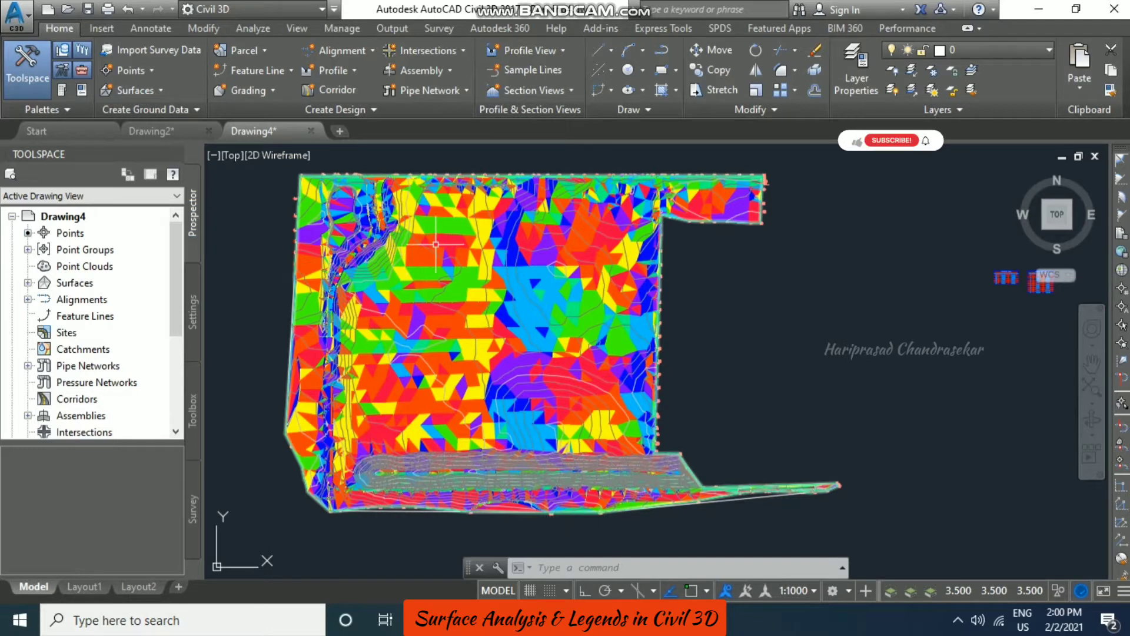
Step: Add a dynamic Directions legend table for the surface below the contour legend tables and inspect its ranges
left_click(392, 175)
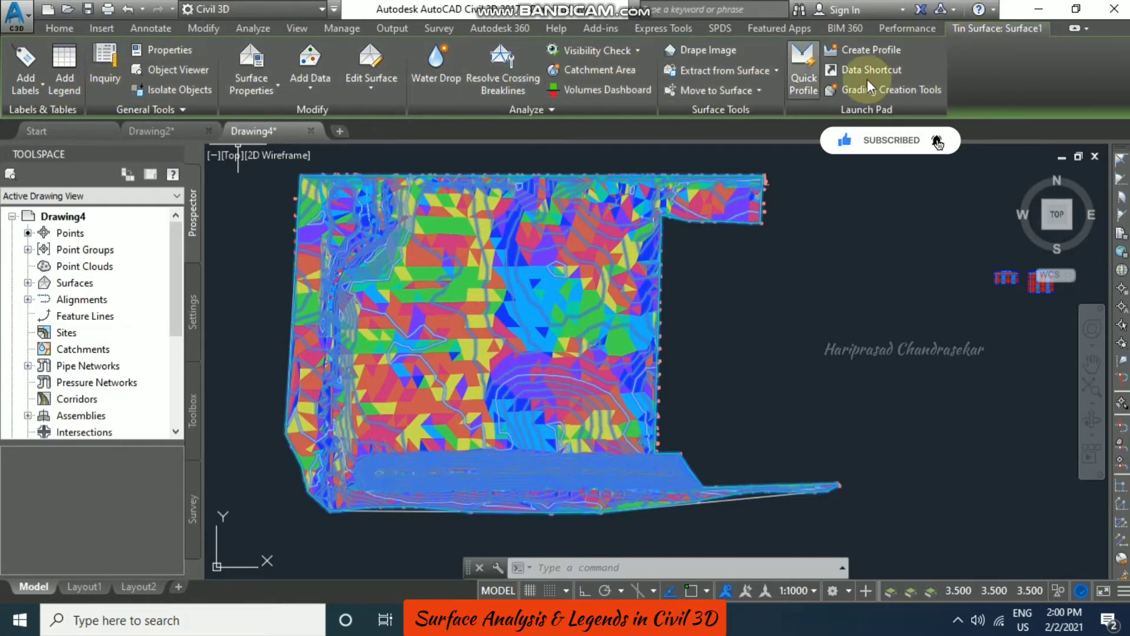
left_click(66, 79)
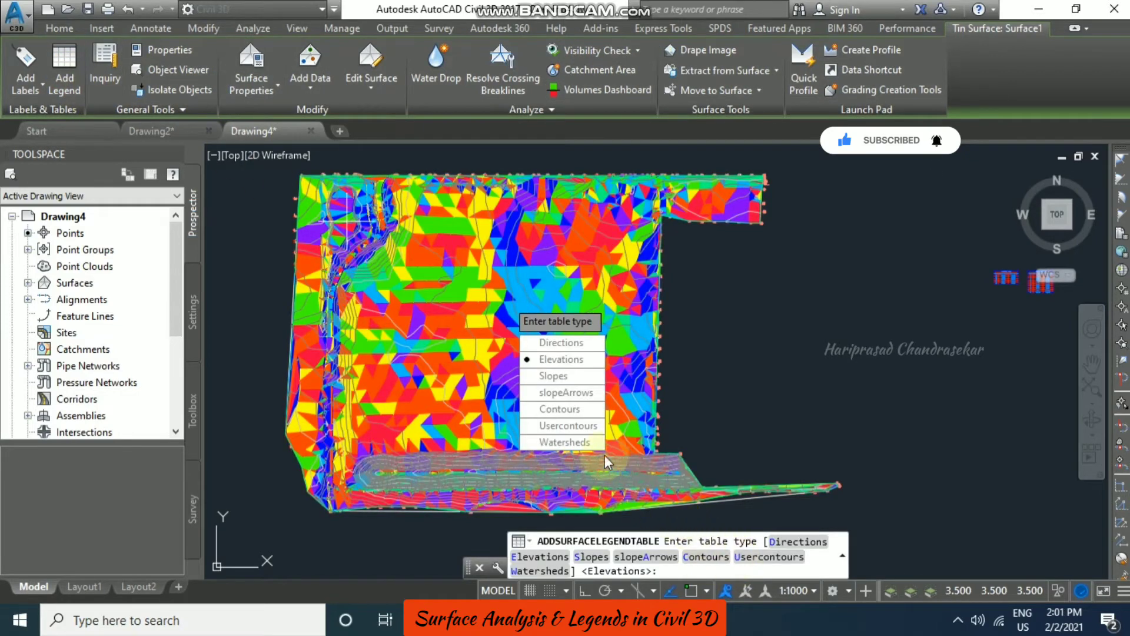
left_click(561, 342)
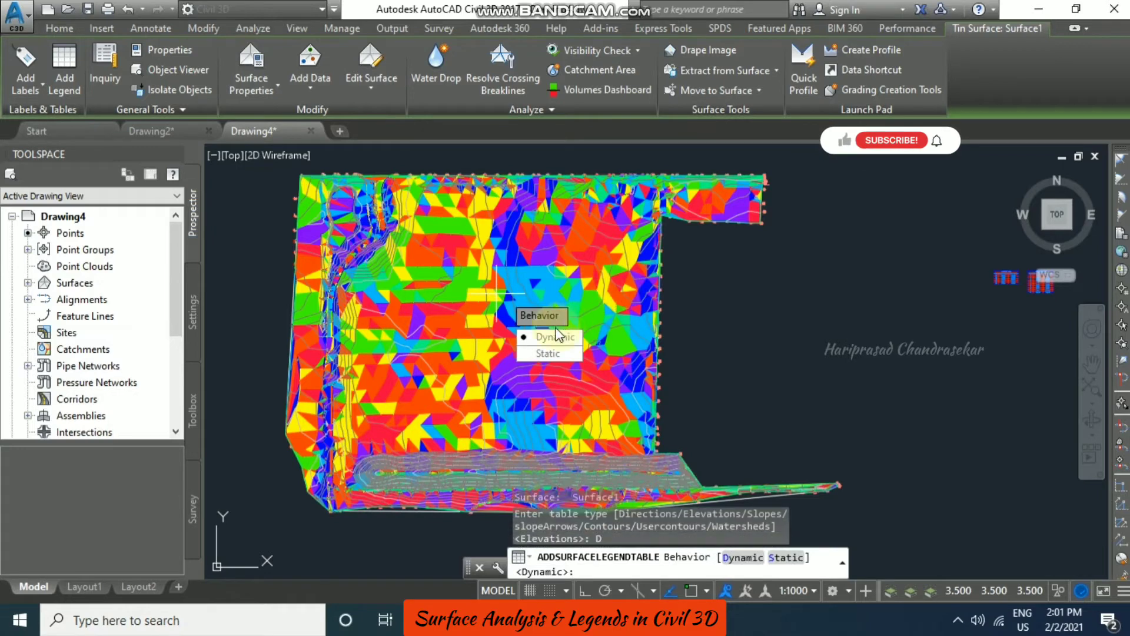
left_click(554, 337)
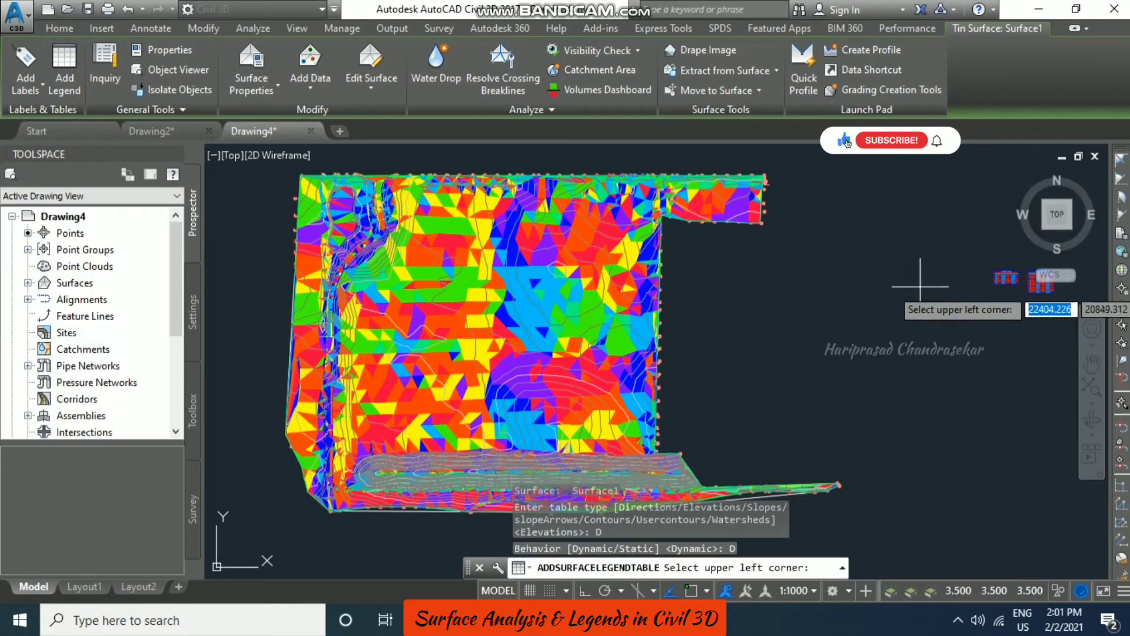
left_click(979, 326)
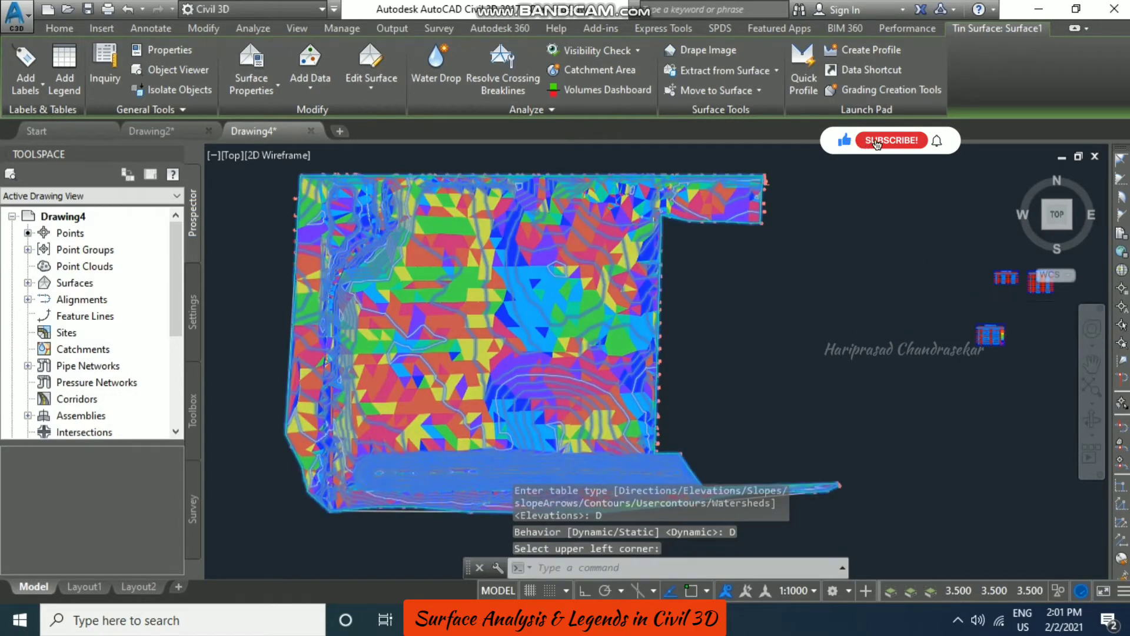
scroll(990, 334, "up", 10)
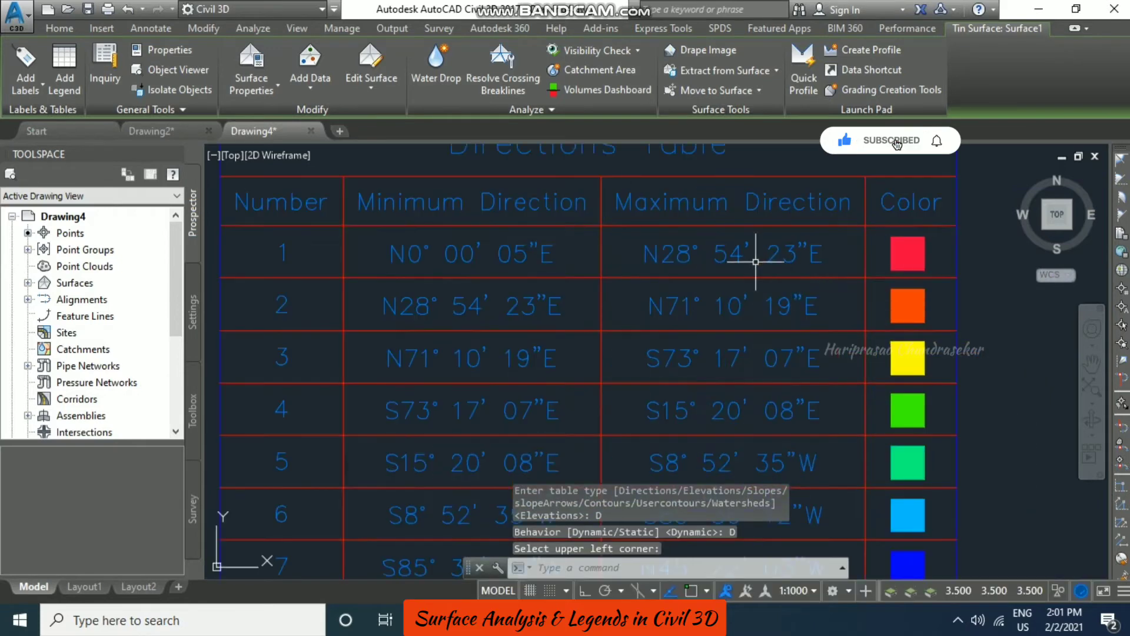
scroll(759, 259, "down", 3)
scroll(670, 202, "down", 2)
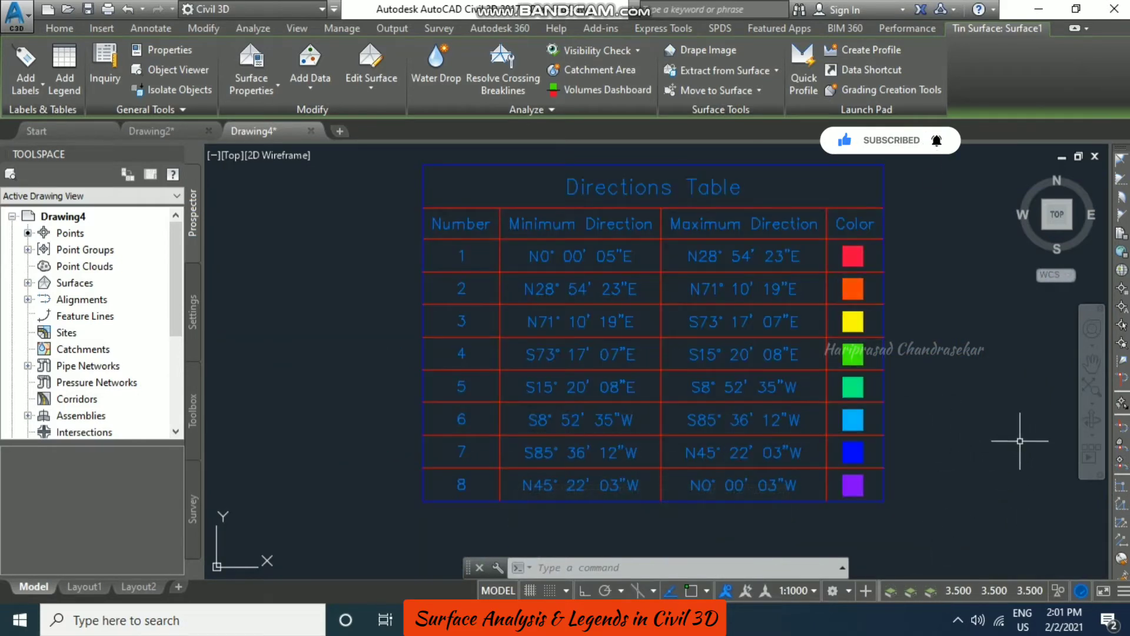
Step: Reopen the surface's properties with Elevations as the analysis type
scroll(1020, 440, "down", 8)
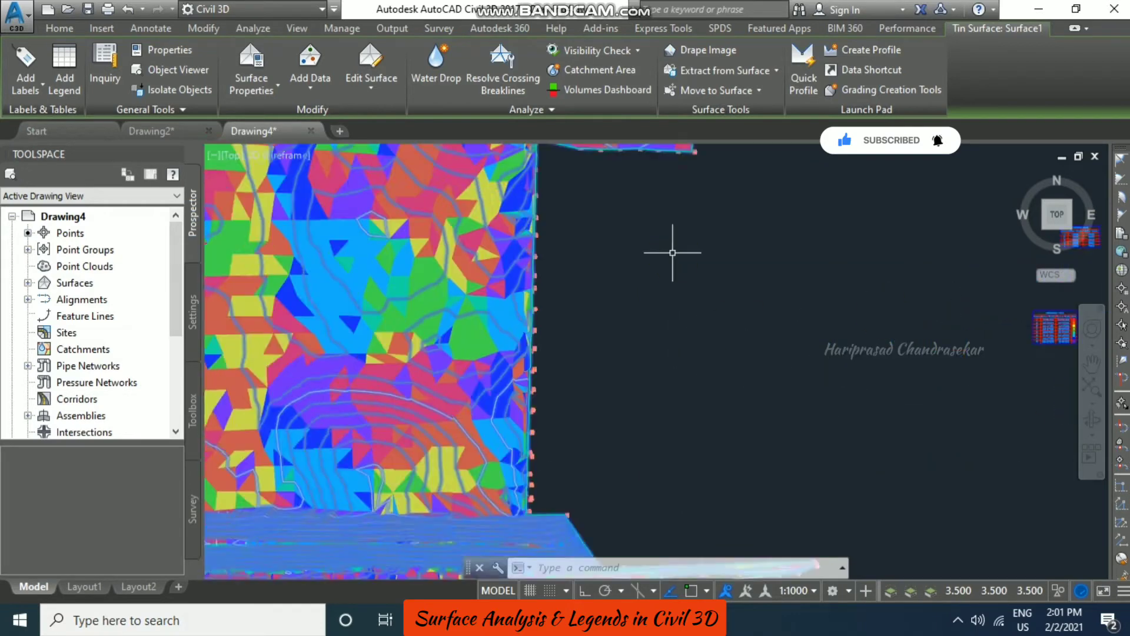
middle_click(789, 270)
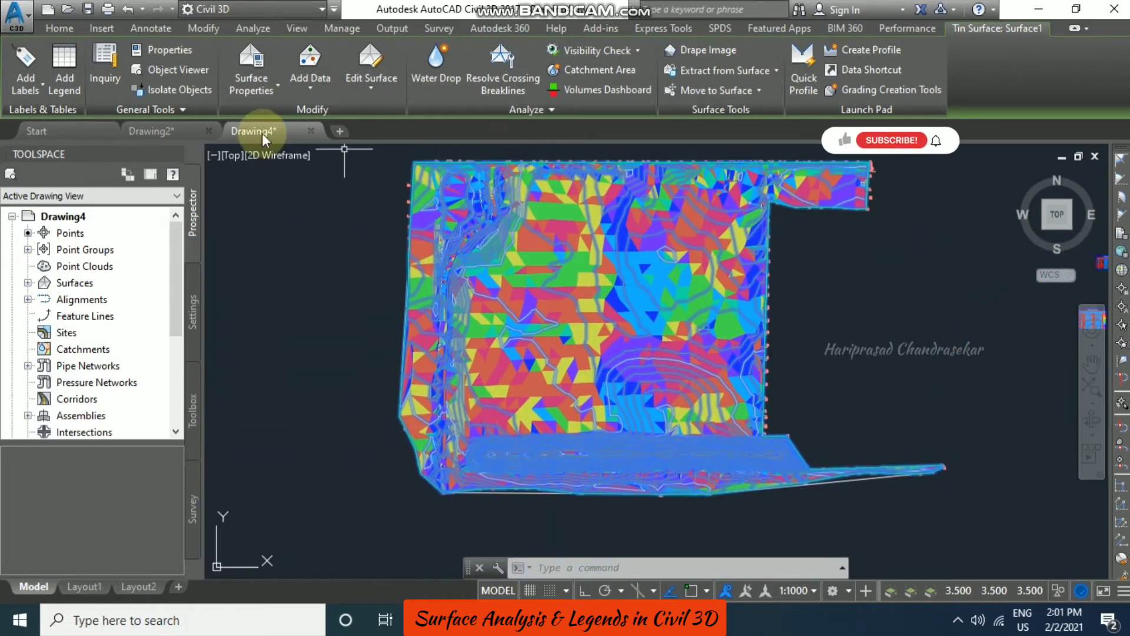
left_click(269, 93)
left_click(292, 118)
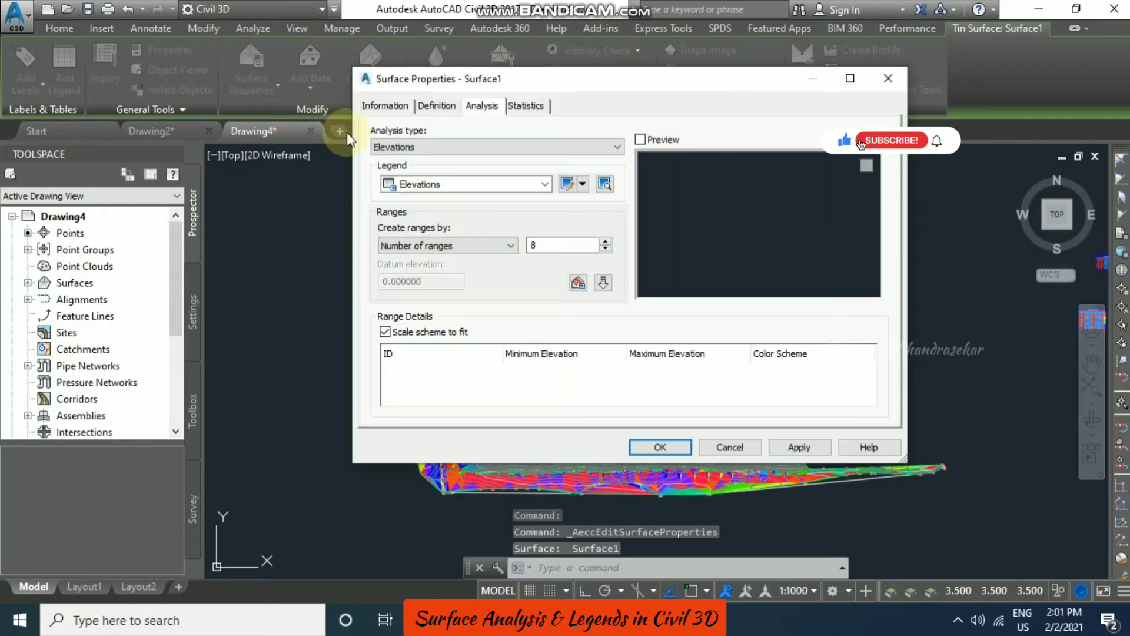
left_click(545, 183)
left_click(575, 147)
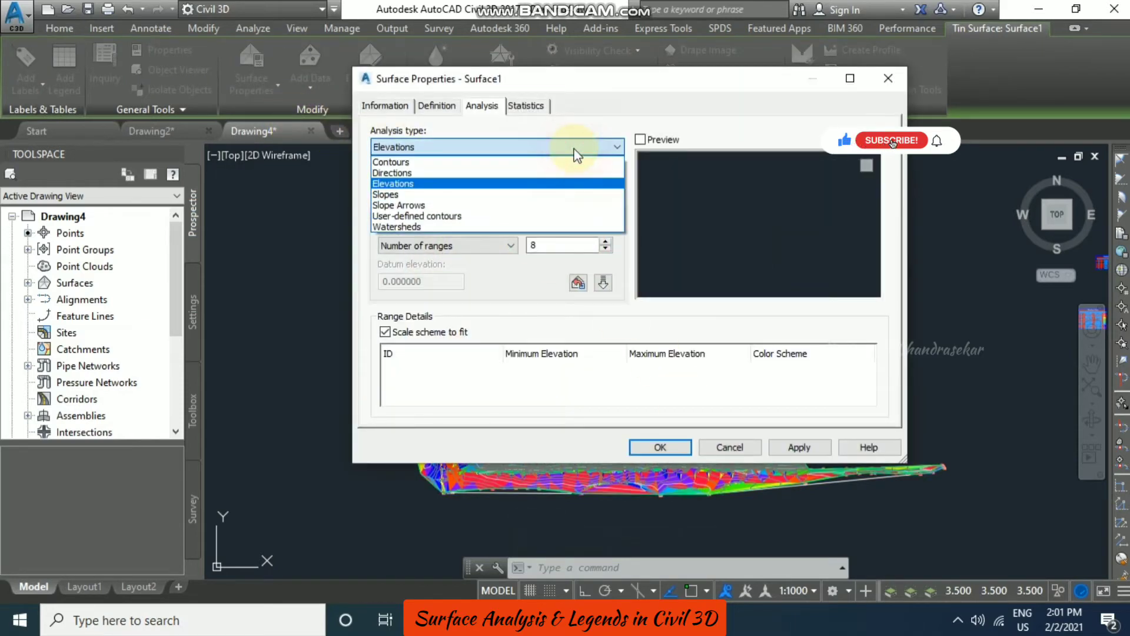
left_click(440, 184)
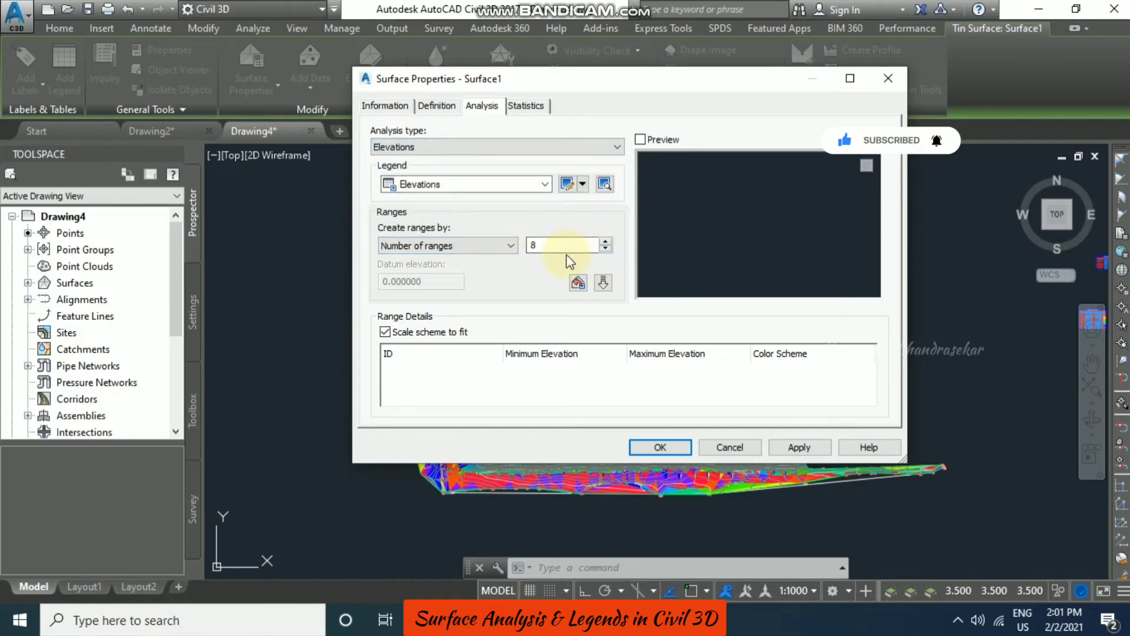
Step: Create 8 elevation ranges by number of ranges, generate their details and apply them to the surface
left_click(484, 249)
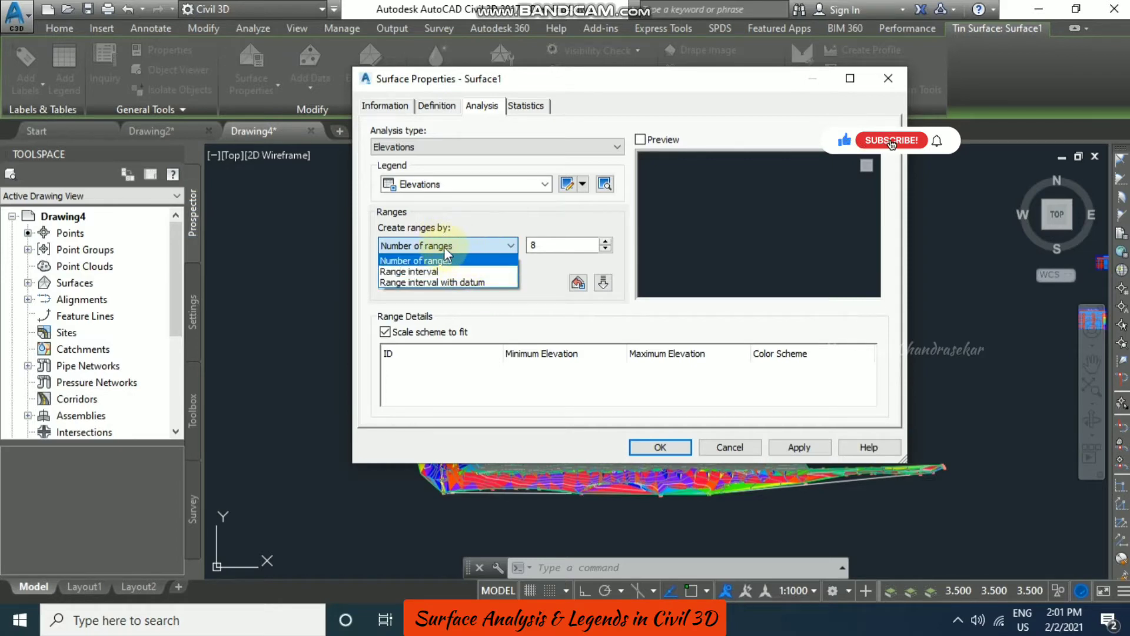
left_click(509, 224)
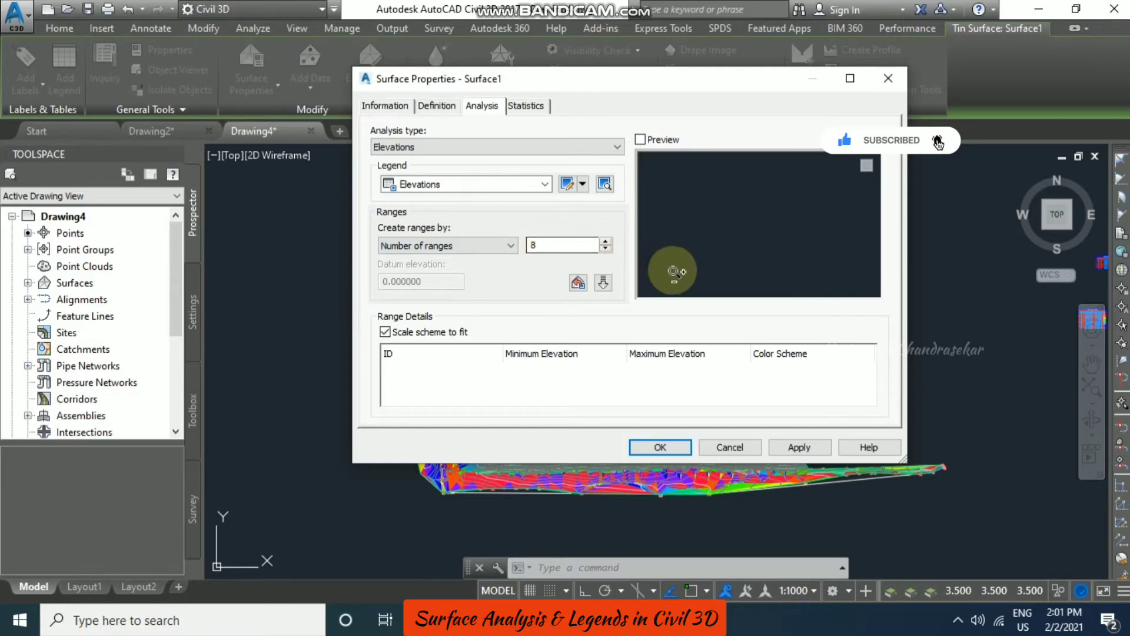
left_click(602, 283)
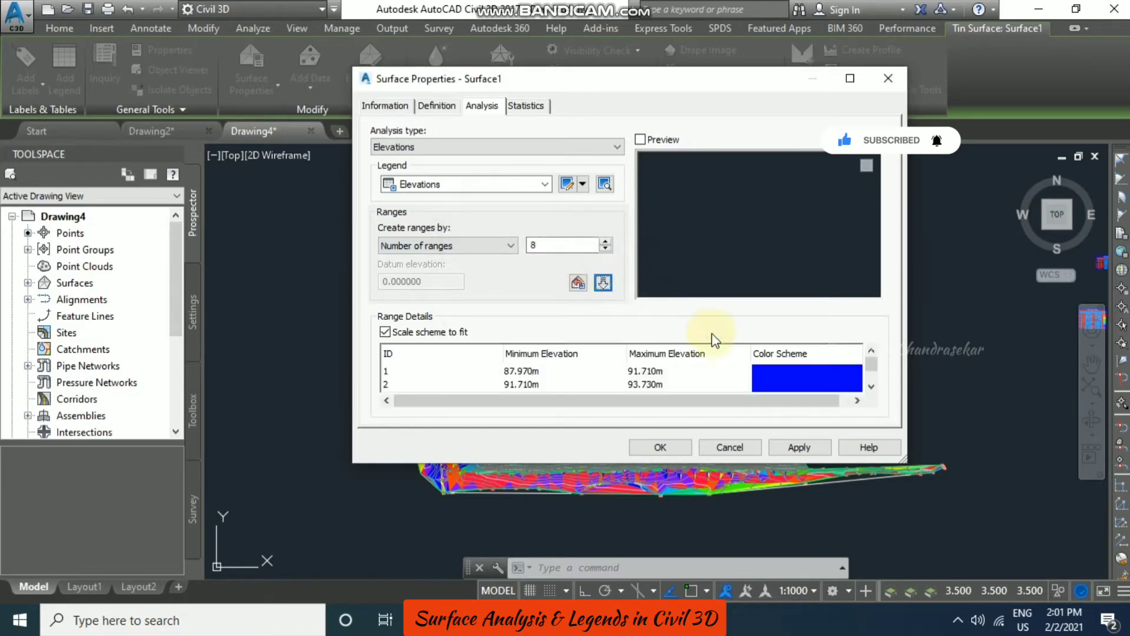
left_click_drag(873, 364, 875, 382)
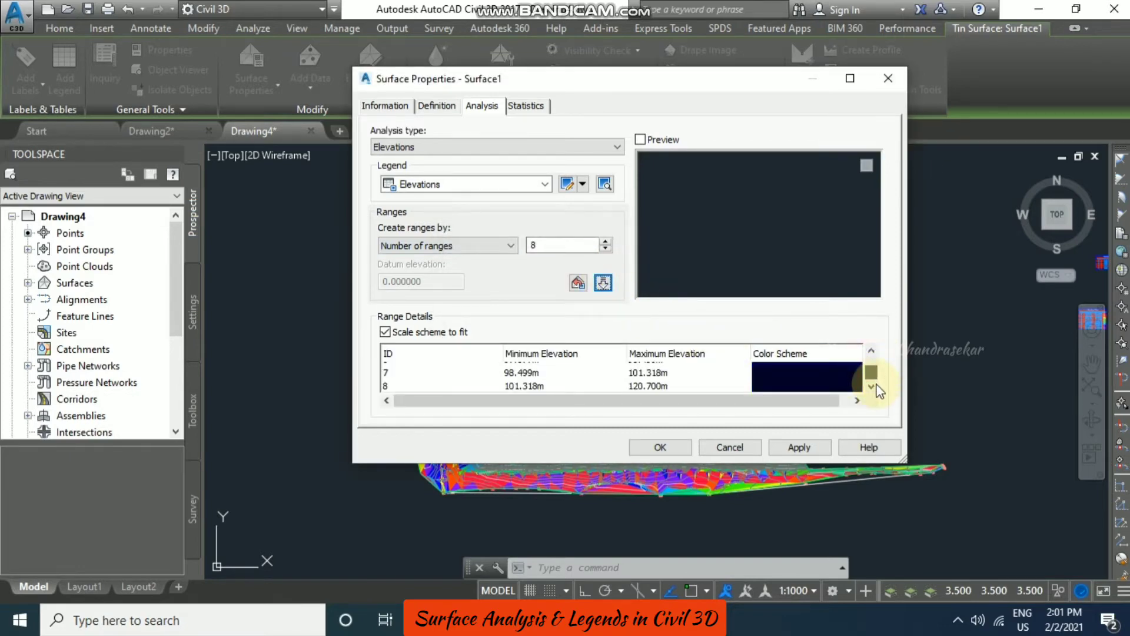
left_click(798, 445)
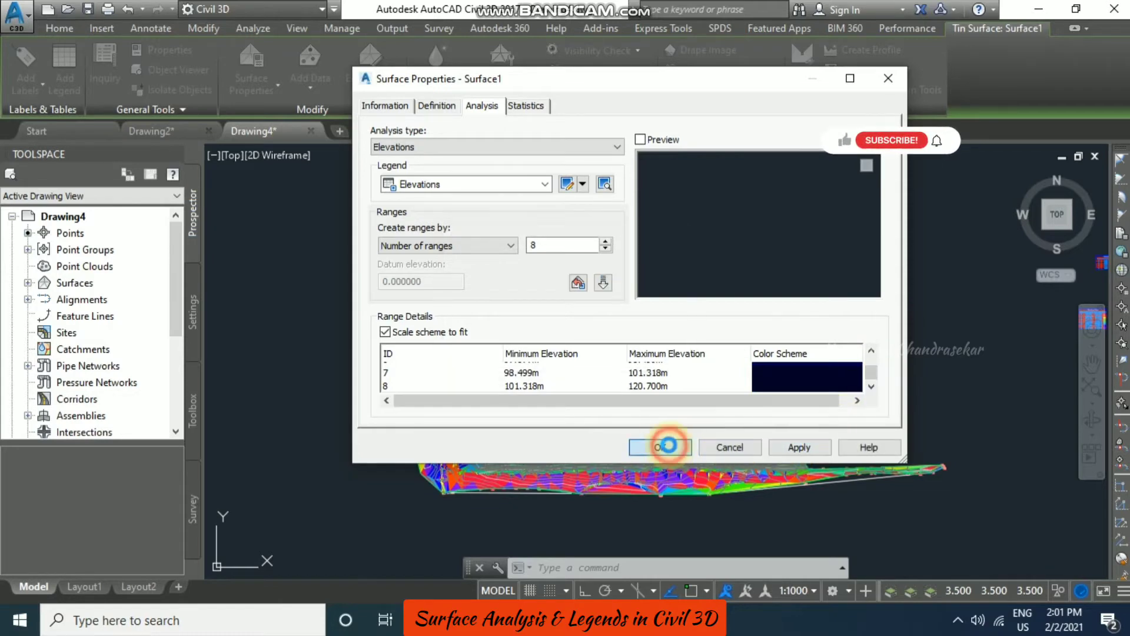
left_click(667, 445)
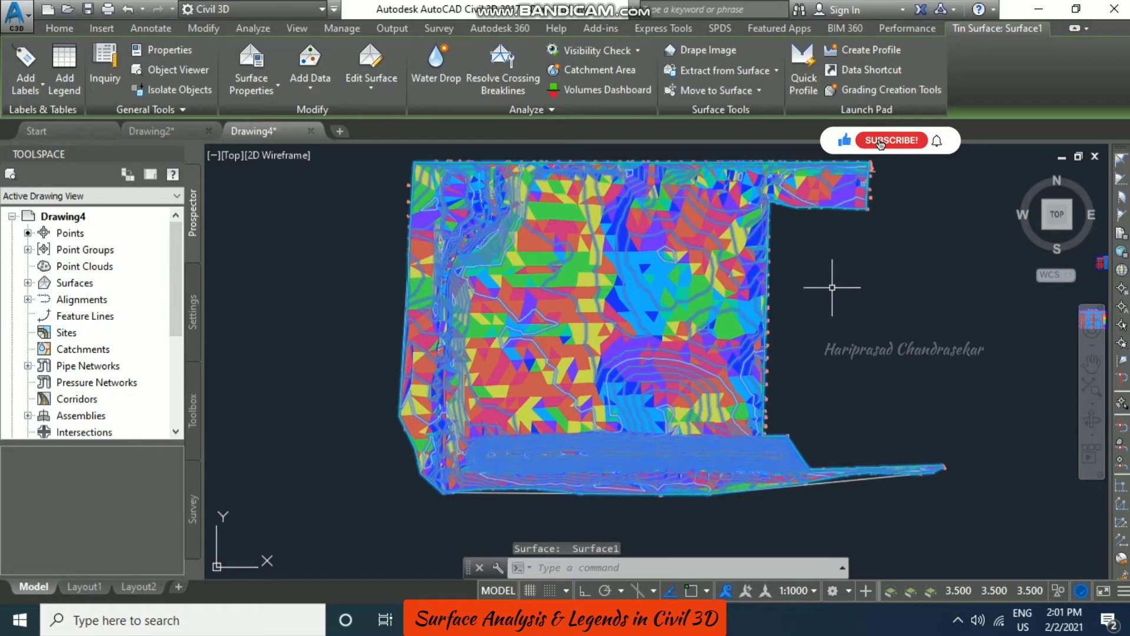
Step: Turn off Directions and turn on Elevations in the surface style's plan display, apply the style and deselect the surface
left_click(277, 94)
left_click(288, 152)
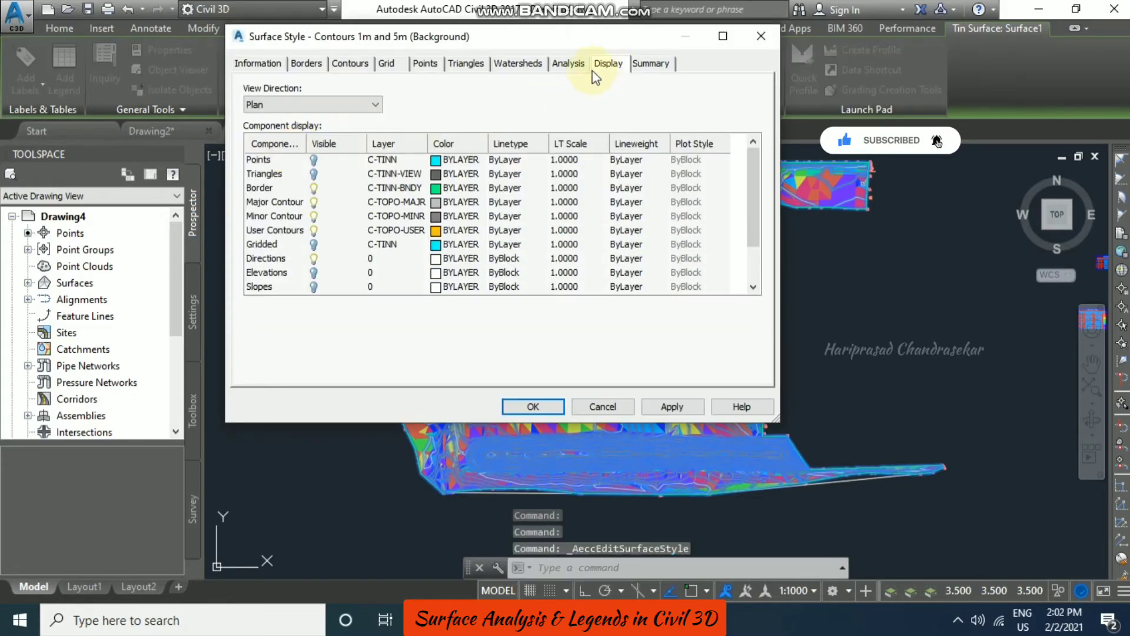
left_click(316, 258)
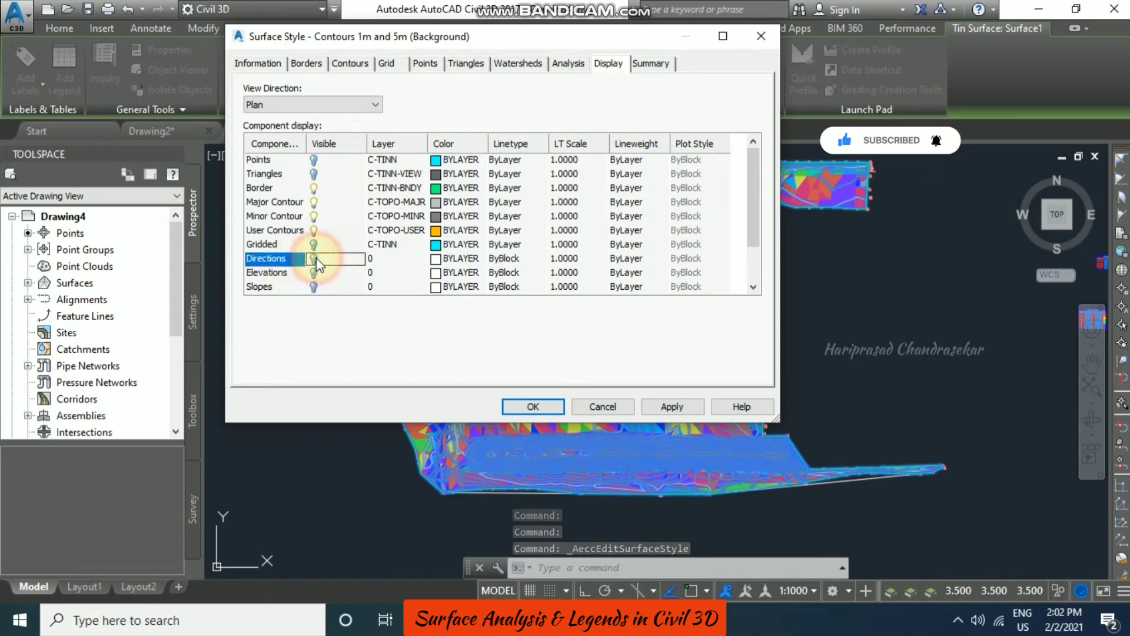
left_click(313, 272)
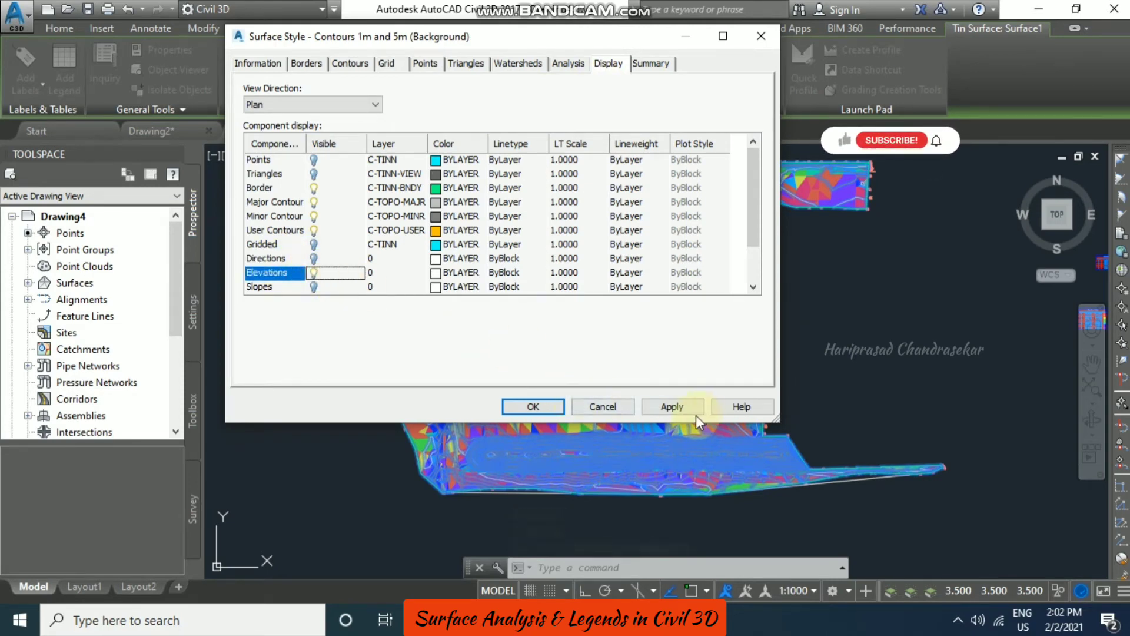
left_click(683, 406)
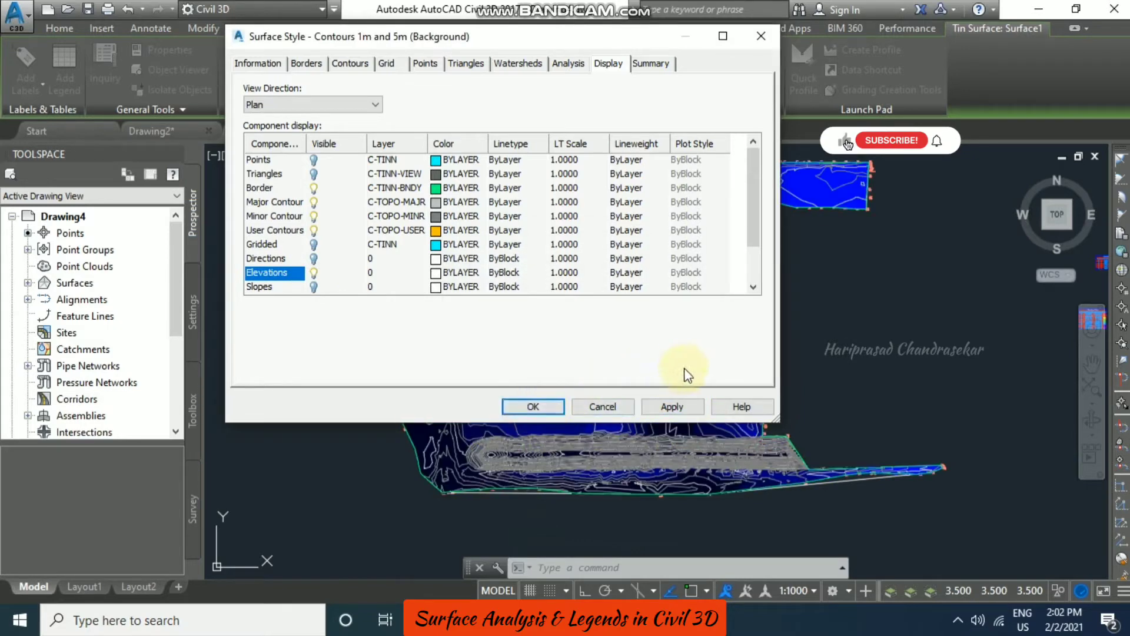
left_click(529, 407)
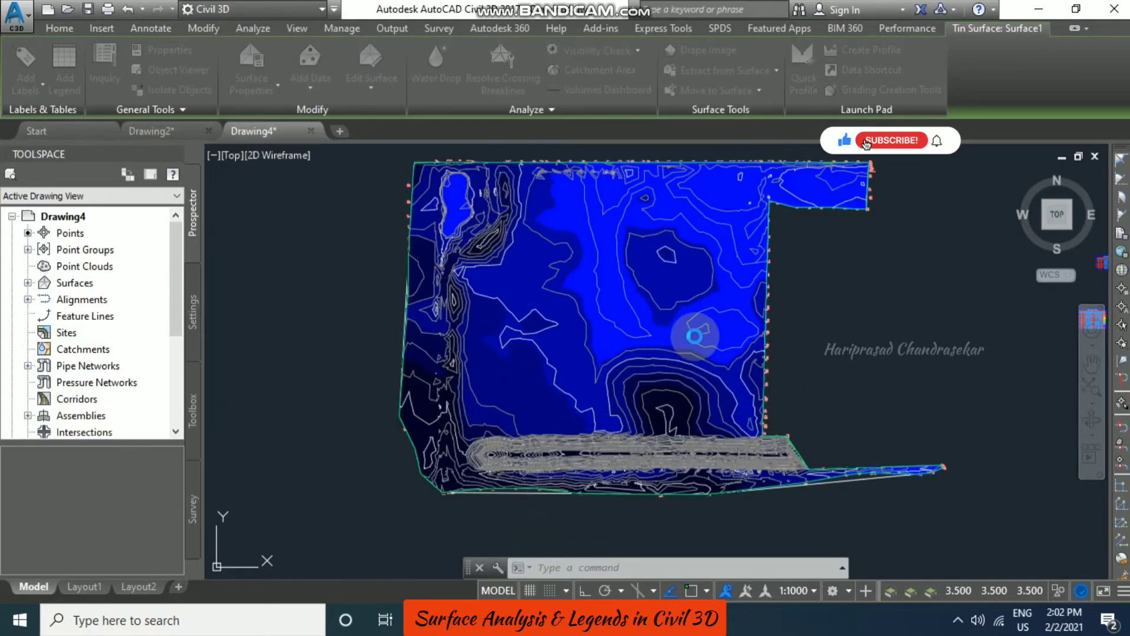
key("Escape")
key("Escape")
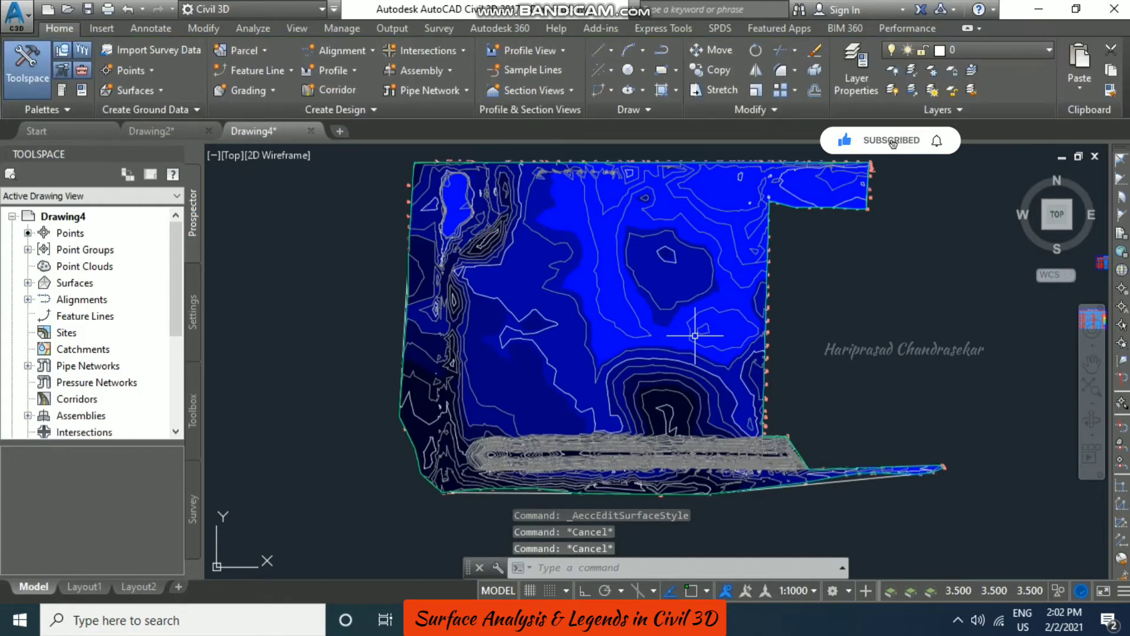
Step: Add a dynamic Elevations legend table for the surface in the empty area east of it and inspect its ranges
left_click(587, 218)
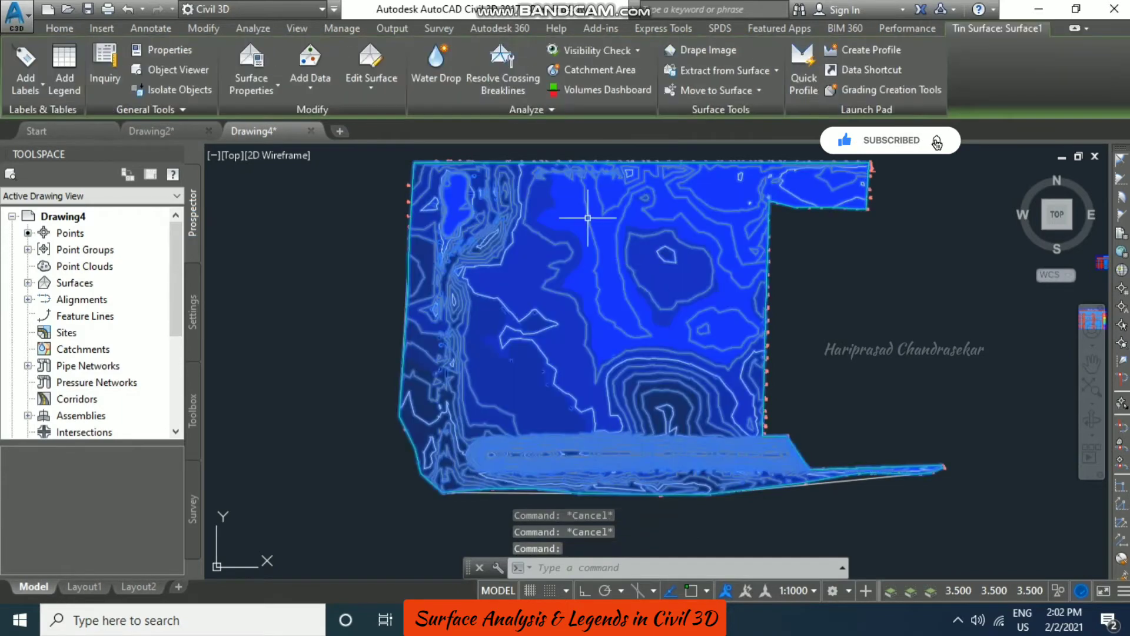
left_click(70, 86)
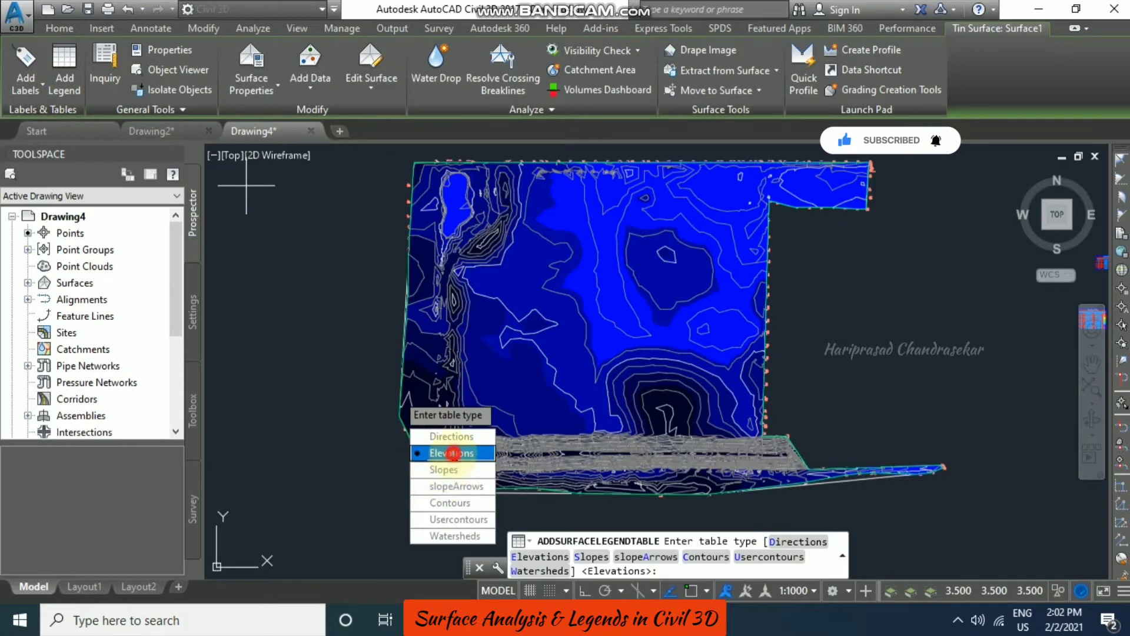
left_click(452, 452)
left_click(450, 436)
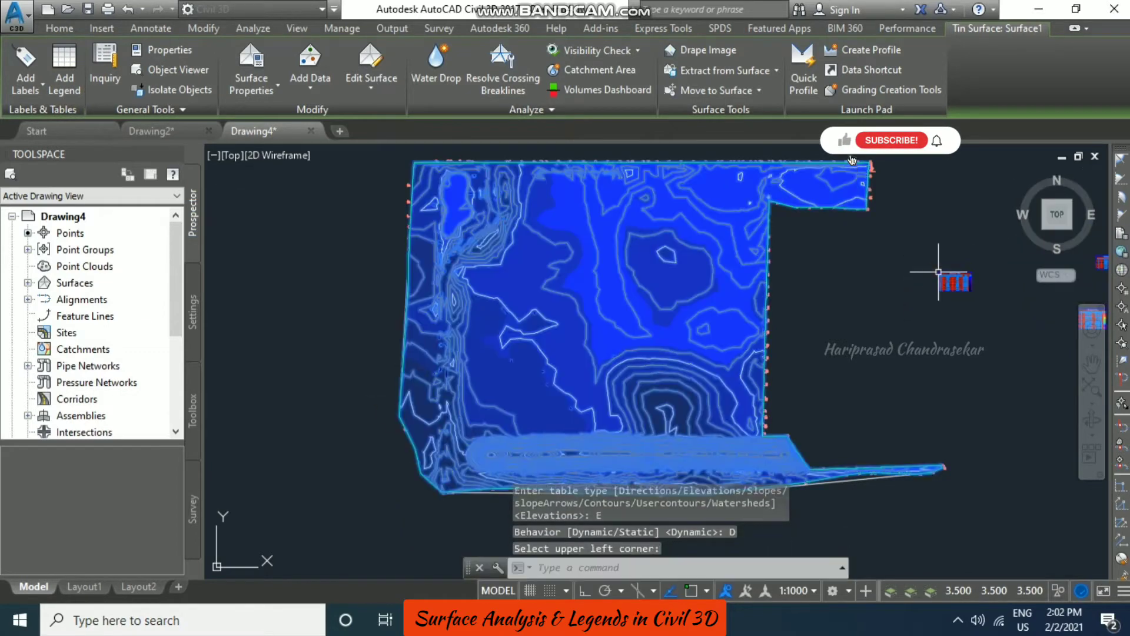
scroll(959, 268, "up", 8)
scroll(942, 271, "up", 3)
middle_click_drag(800, 247, 880, 192)
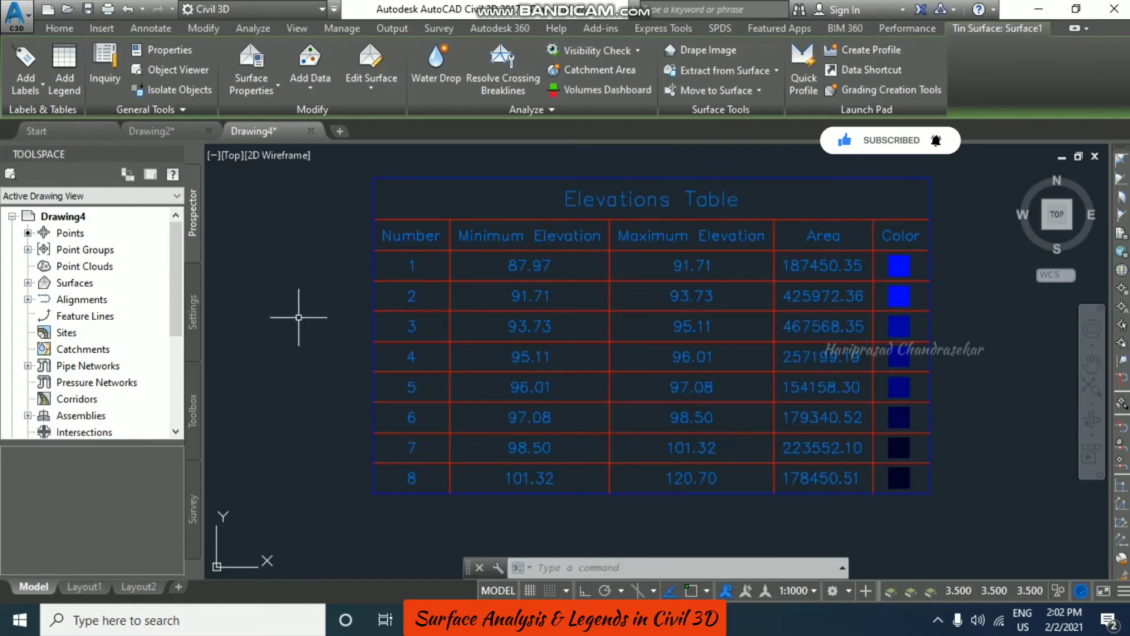
mouse_move(290, 255)
middle_mouse_down()
mouse_move(638, 245)
mouse_move(589, 257)
middle_mouse_up()
scroll(637, 245, "down", 3)
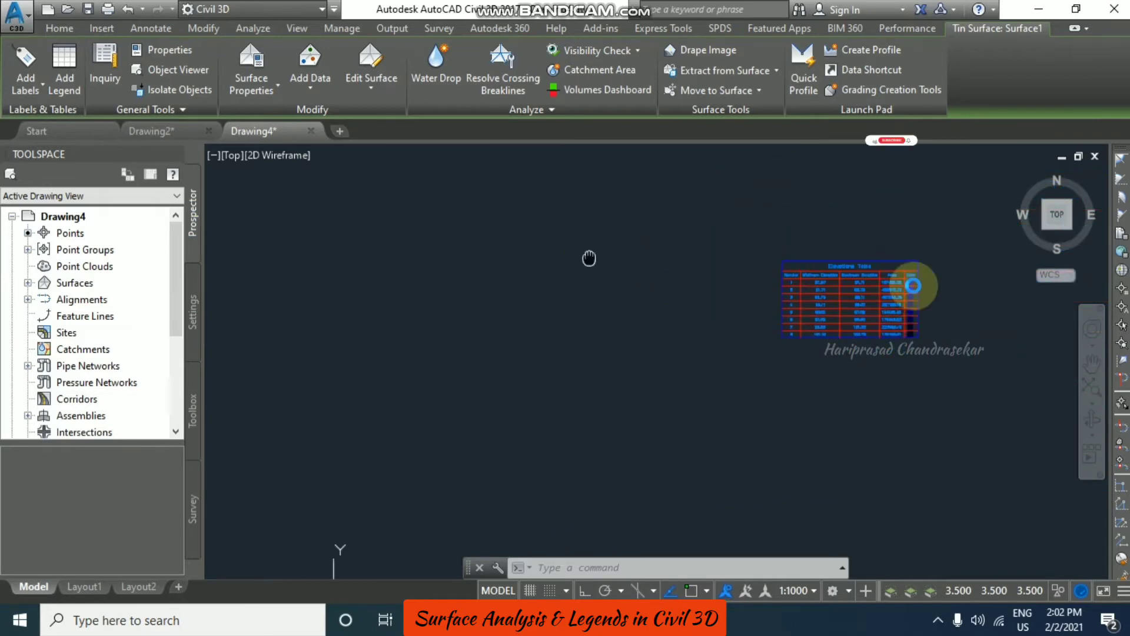
scroll(589, 257, "down", 5)
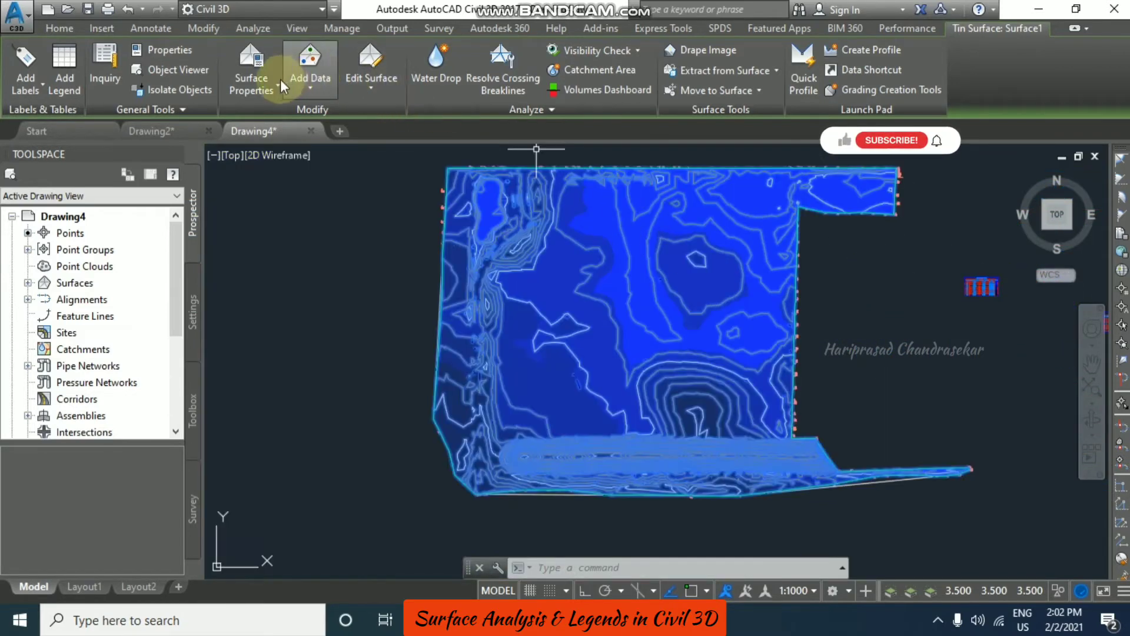
Step: Reopen the surface's properties and set the analysis type to Slopes, keeping the Slope legend style
left_click(278, 84)
left_click(294, 118)
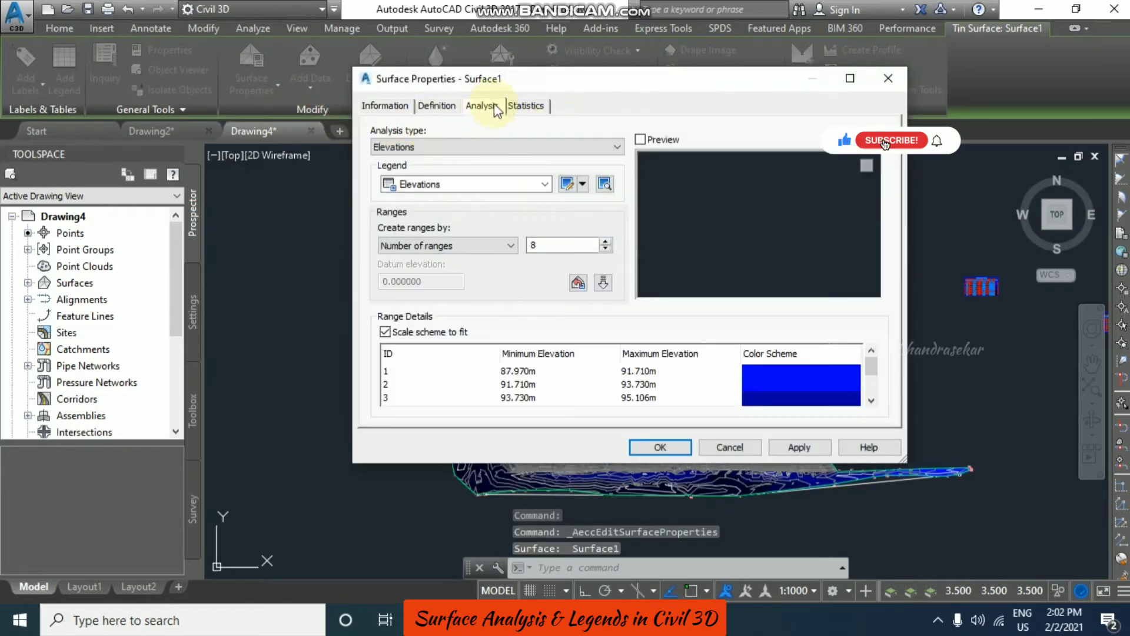
left_click(494, 146)
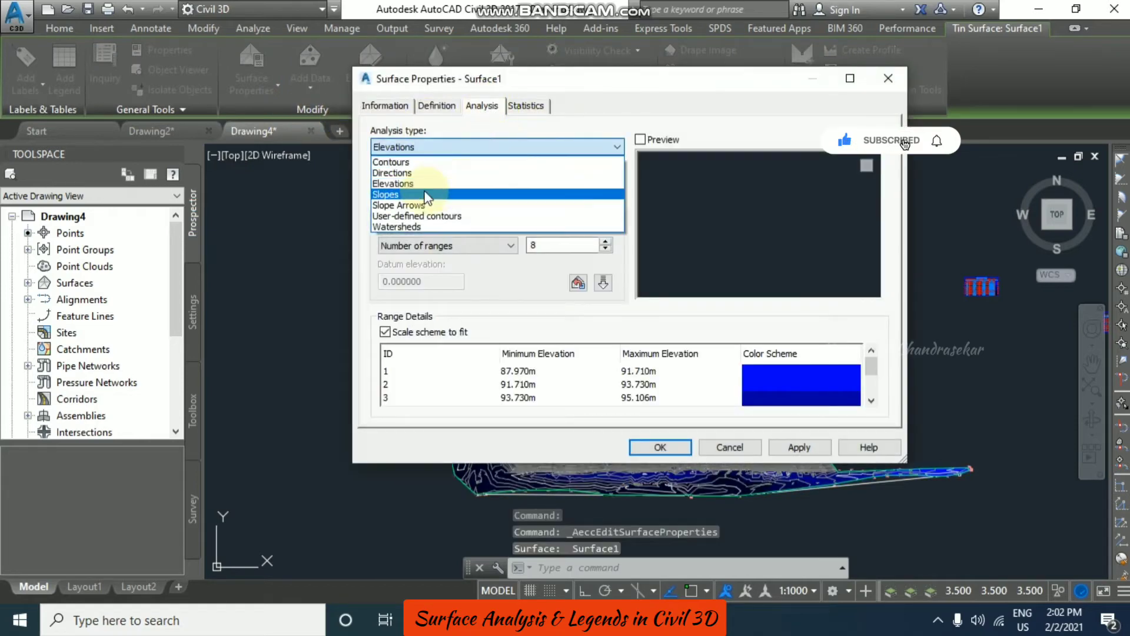
left_click(410, 194)
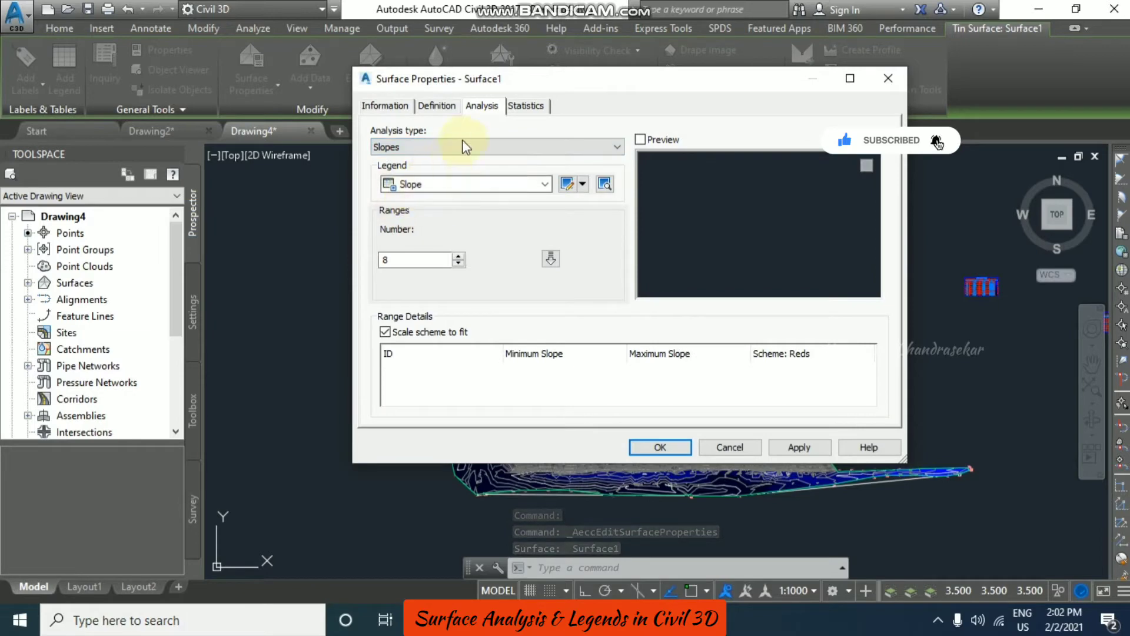
left_click(403, 258)
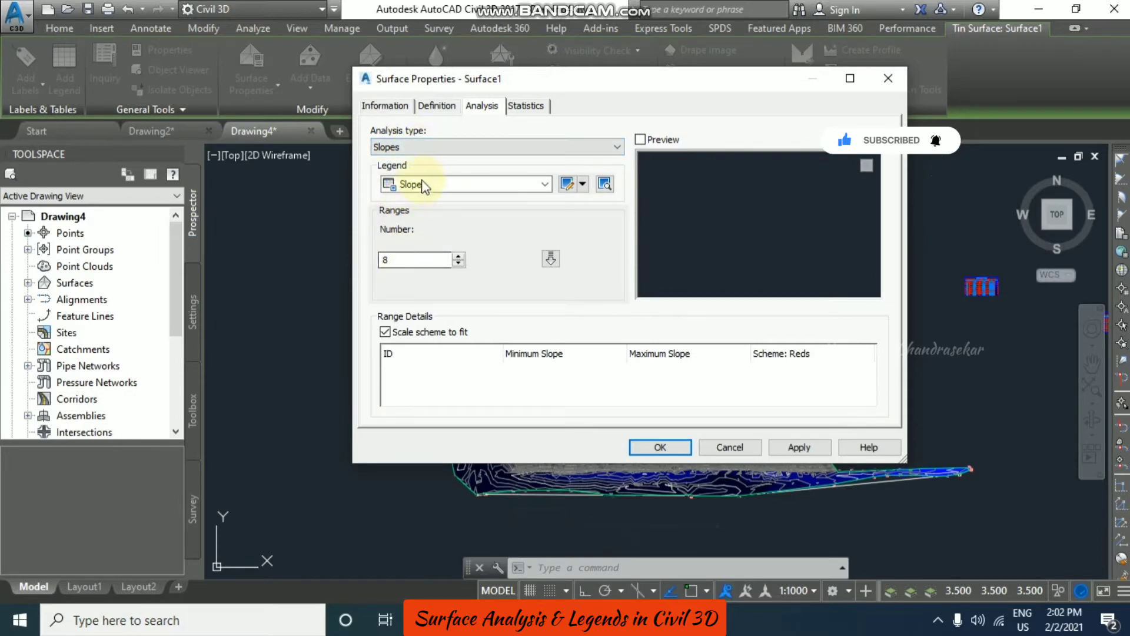
left_click(546, 184)
left_click(546, 184)
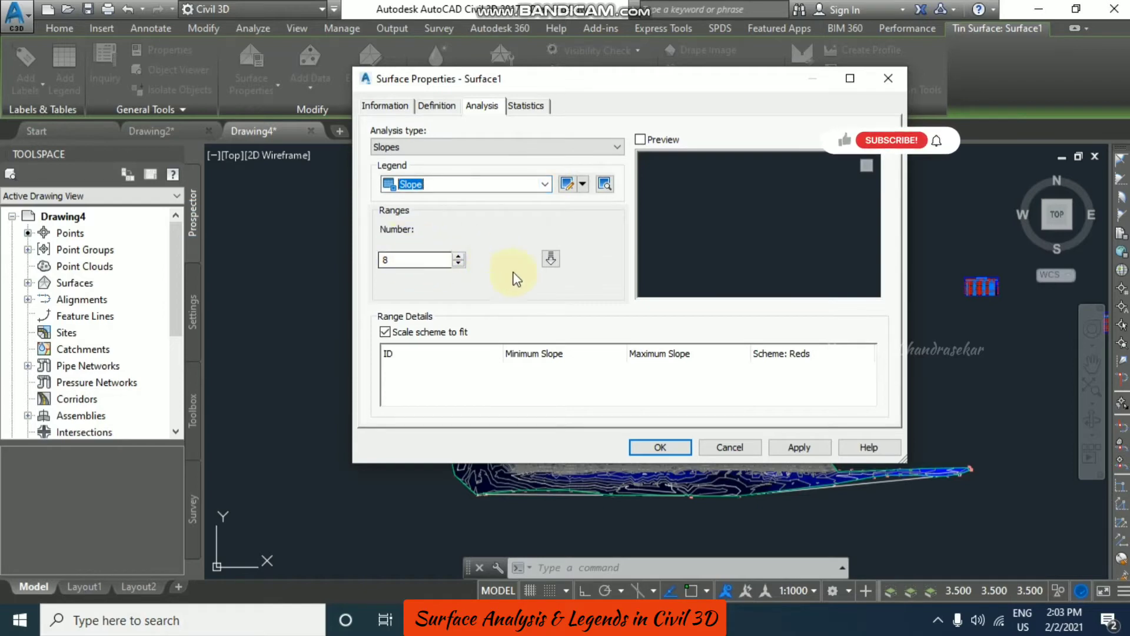
Step: Generate details for 8 slope ranges, check the first range's color options without changing them, and apply the analysis to the surface
left_click(550, 259)
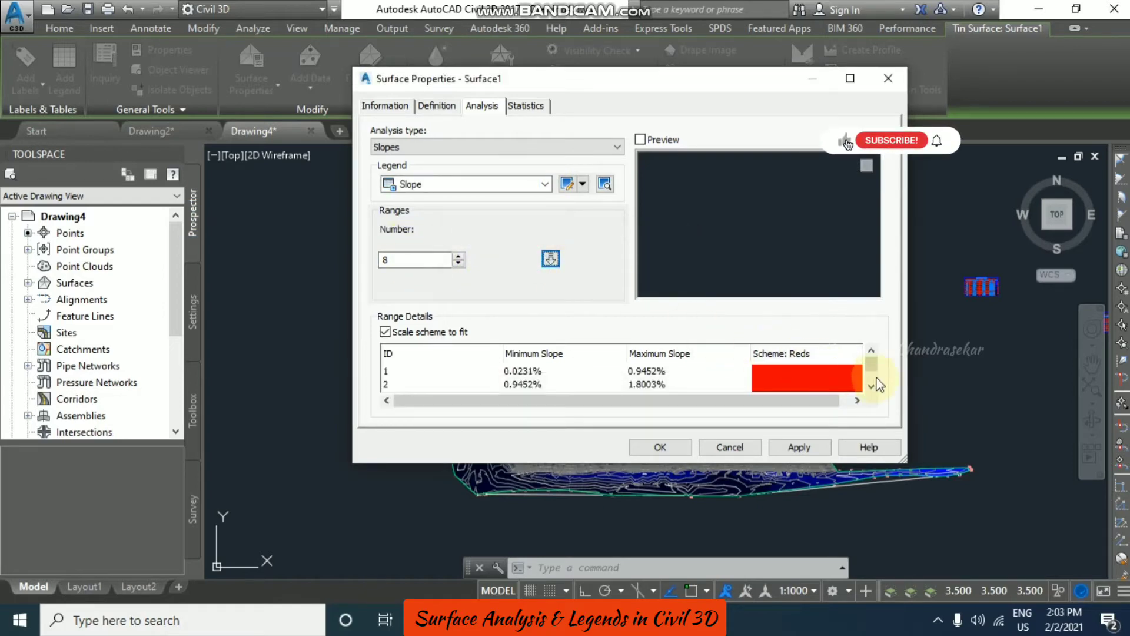
mouse_move(877, 360)
left_mouse_down()
mouse_move(870, 378)
mouse_move(870, 360)
left_mouse_up()
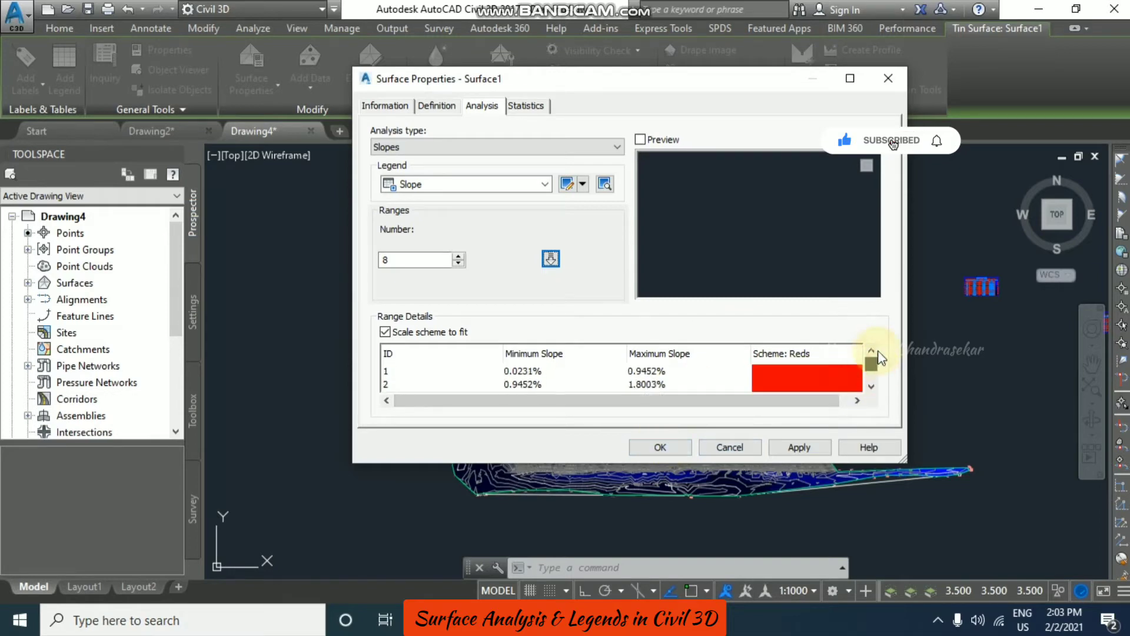
left_click(821, 371)
left_click(818, 370)
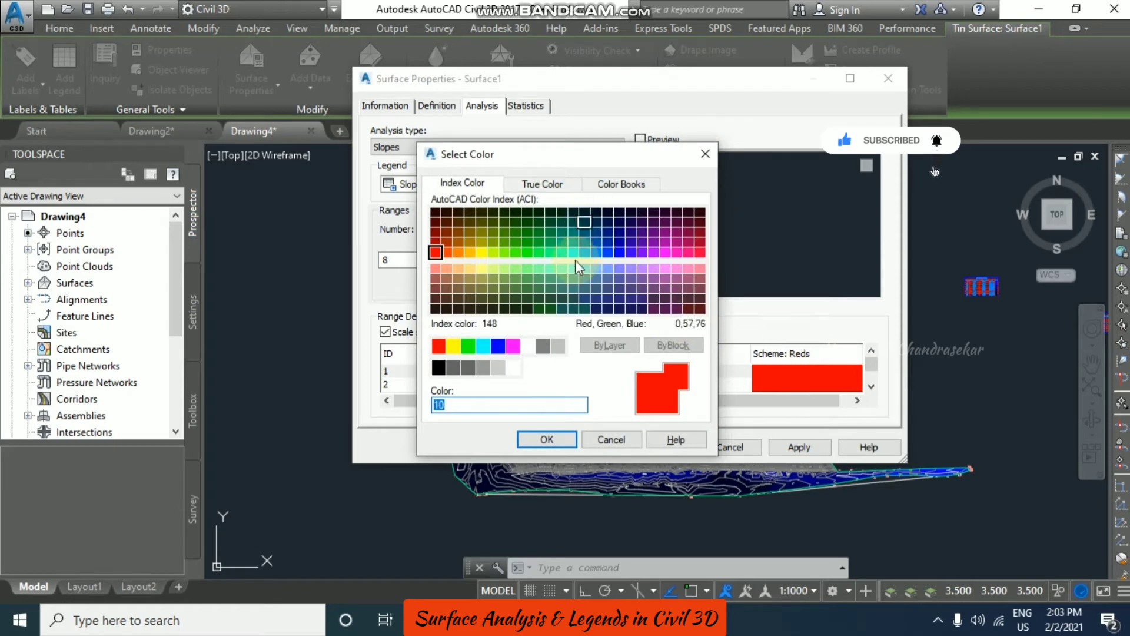
left_click(617, 440)
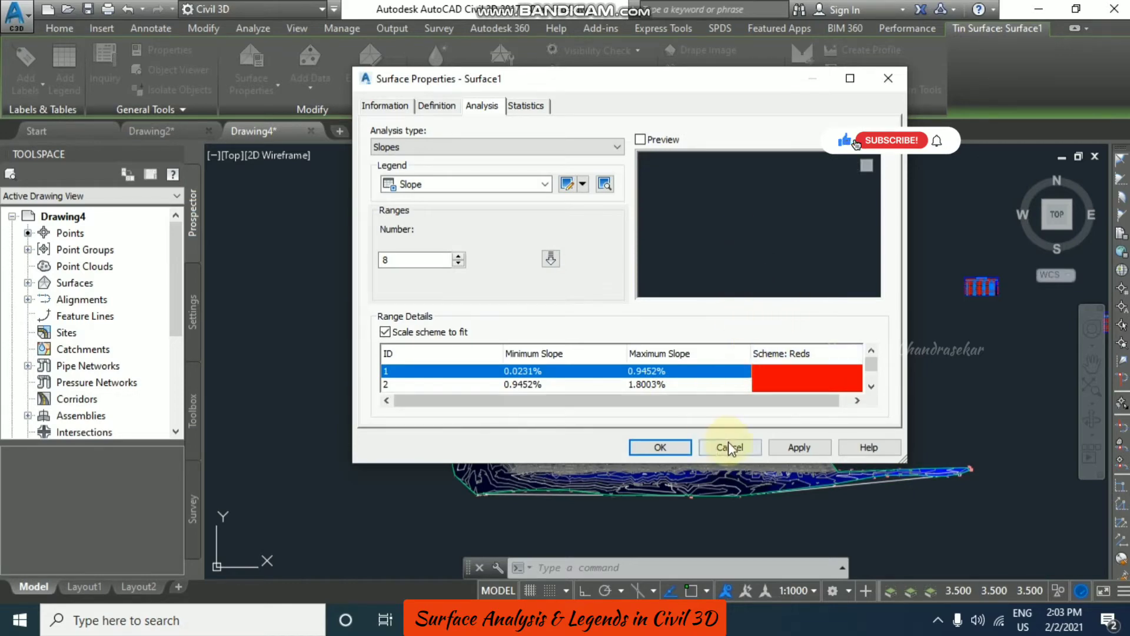
left_click(799, 446)
left_click(671, 446)
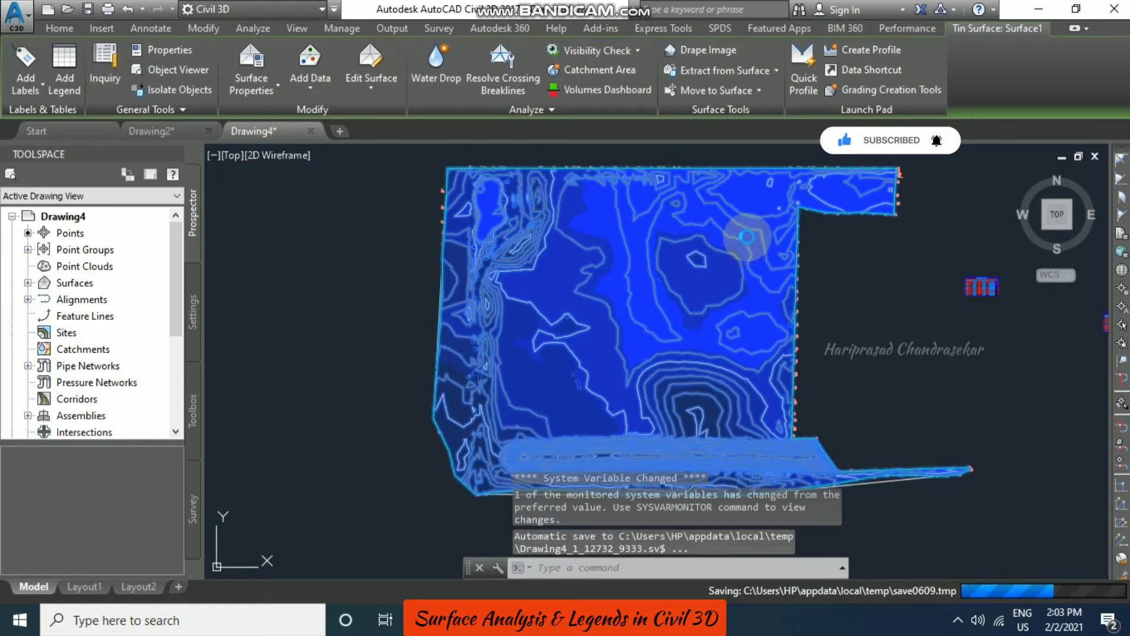
Step: Turn off Elevations and turn on Slopes in the surface style's plan display, apply the style and deselect the surface
left_click(257, 97)
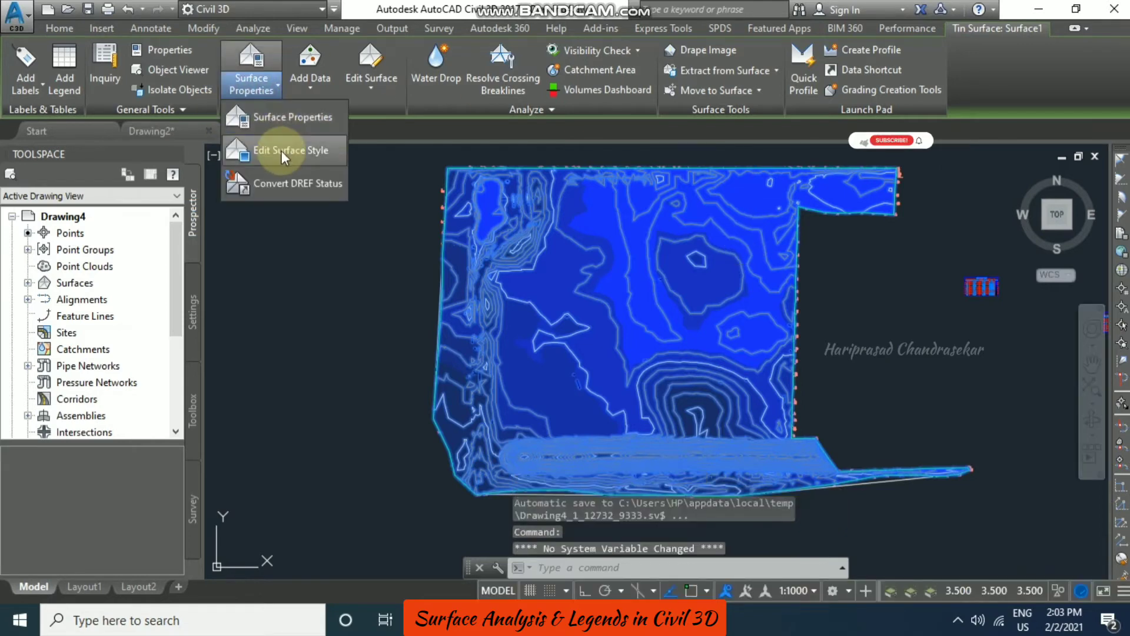
left_click(282, 151)
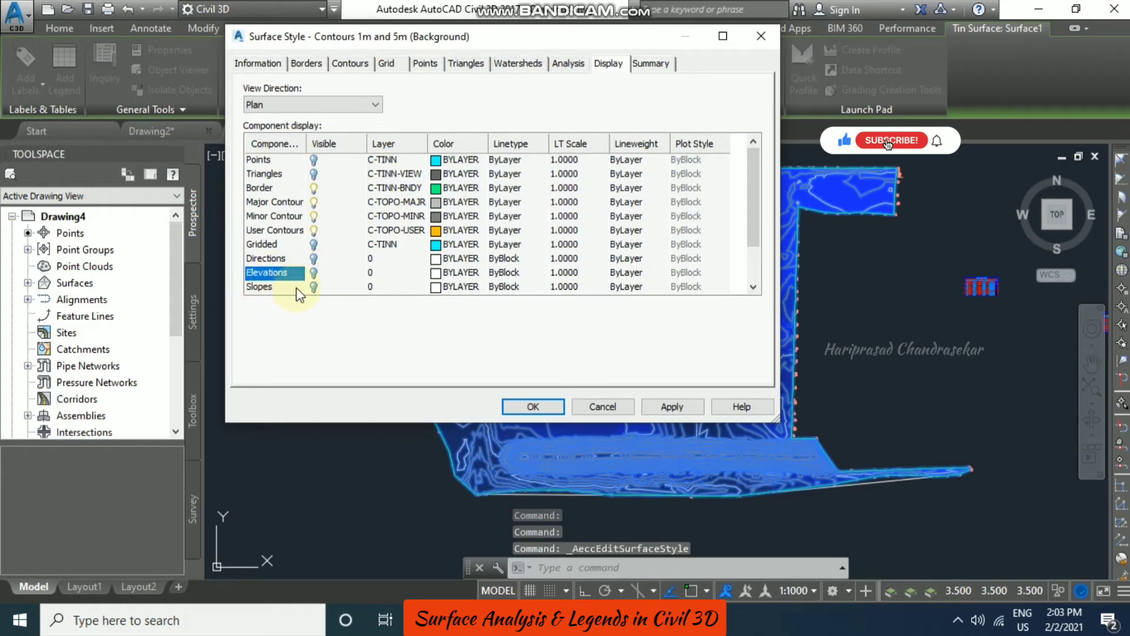
left_click(314, 287)
left_click(664, 405)
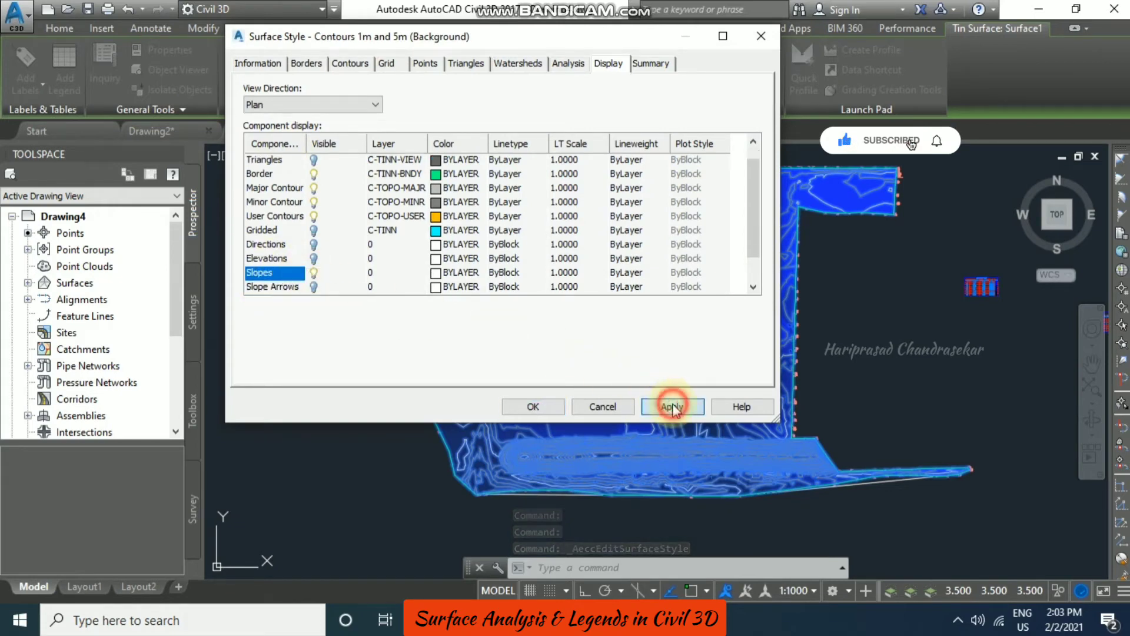
left_click(538, 406)
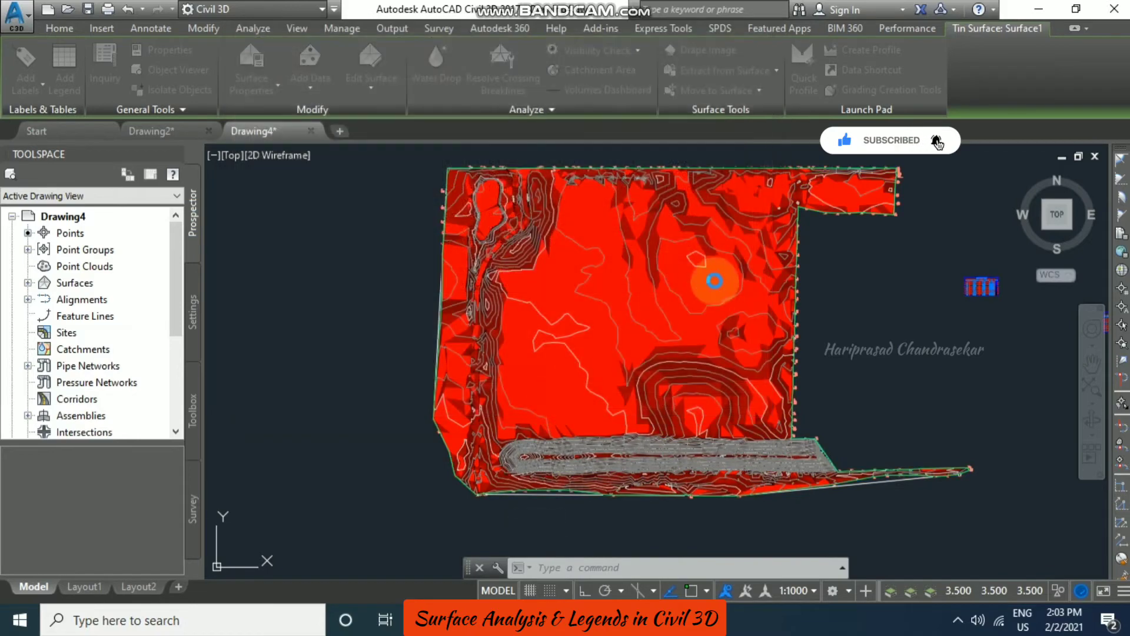
key("Escape")
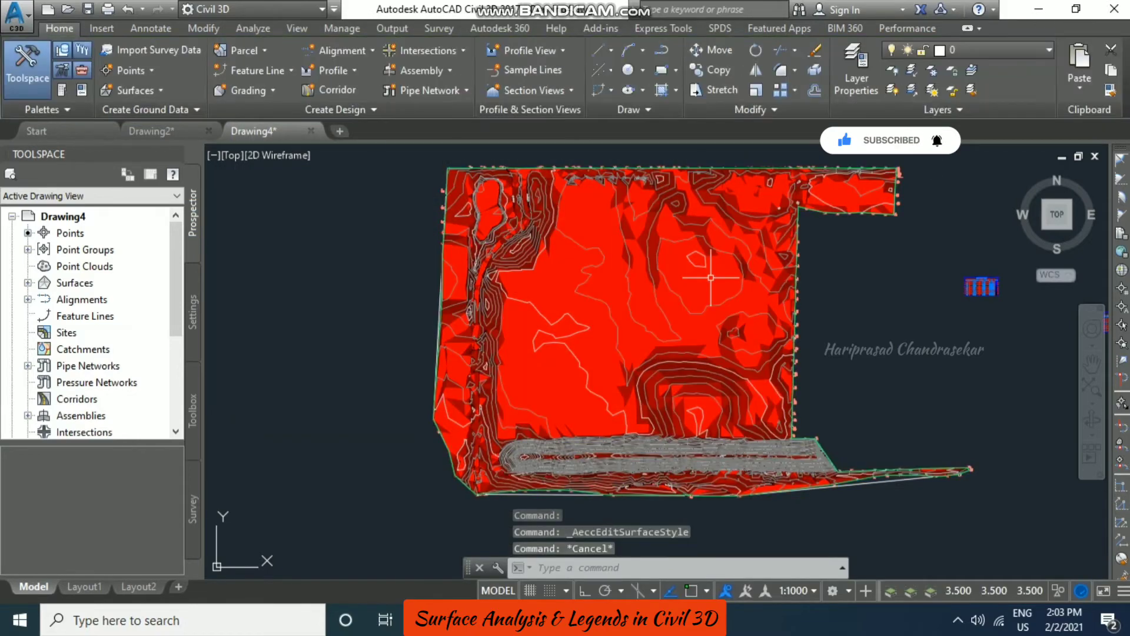
Step: Add a dynamic Slopes legend table between the surface and the Elevations table and inspect its ranges
left_click(736, 296)
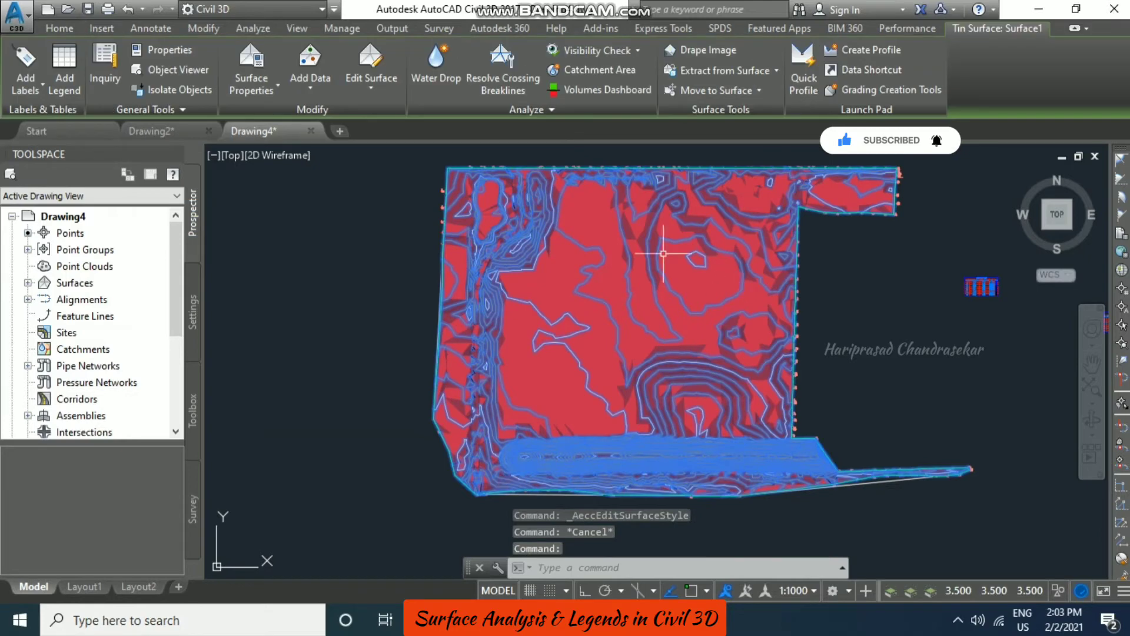
left_click(68, 79)
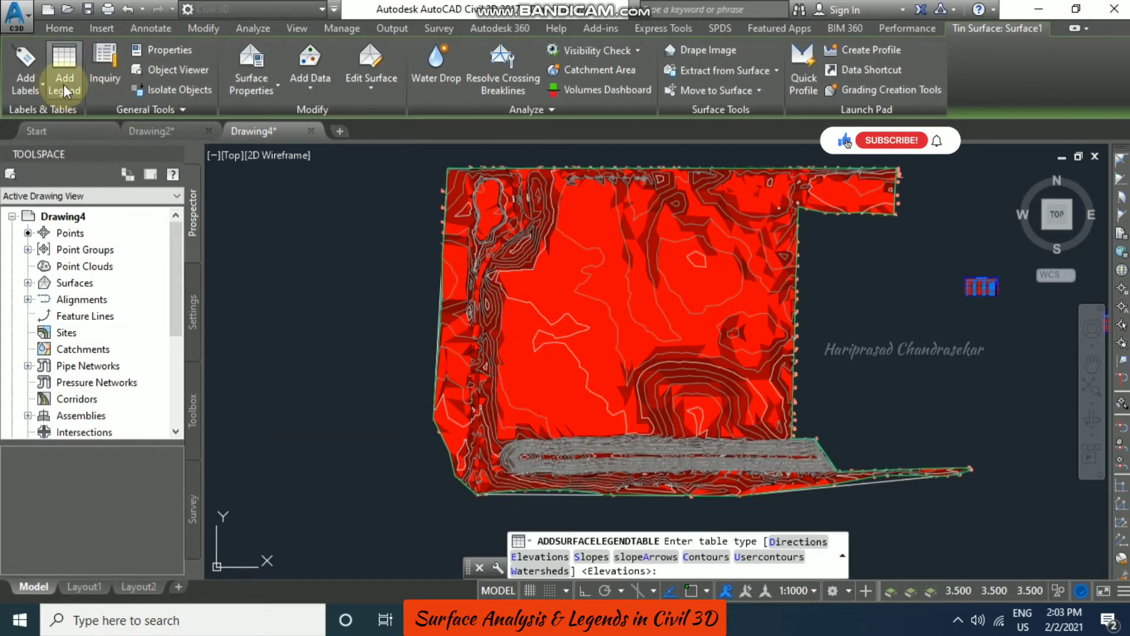
key("Down")
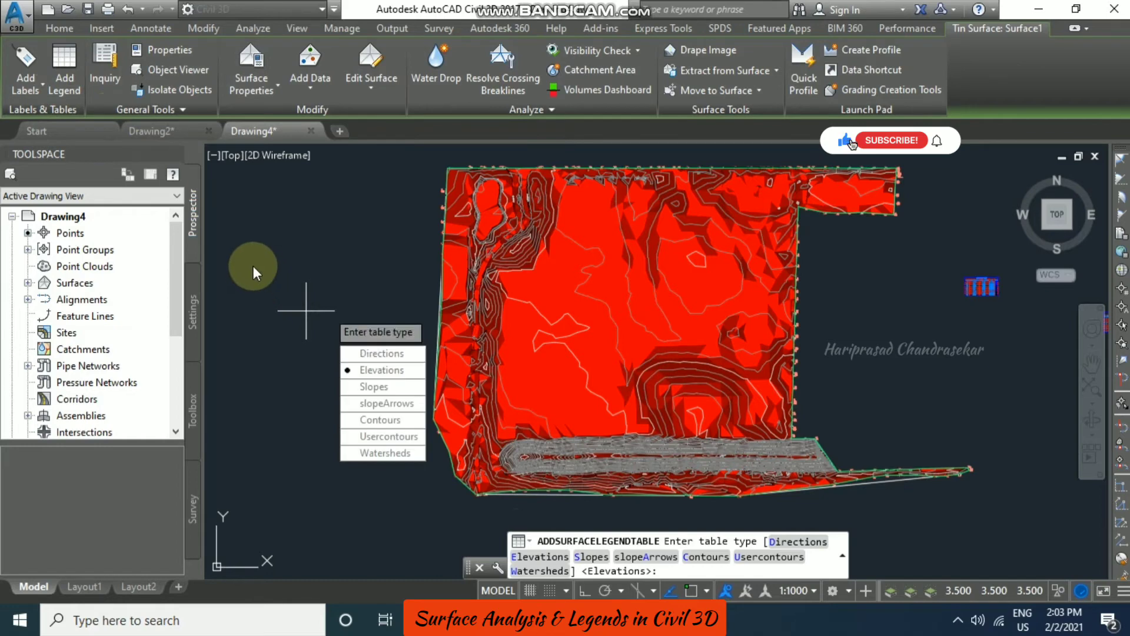
left_click(399, 386)
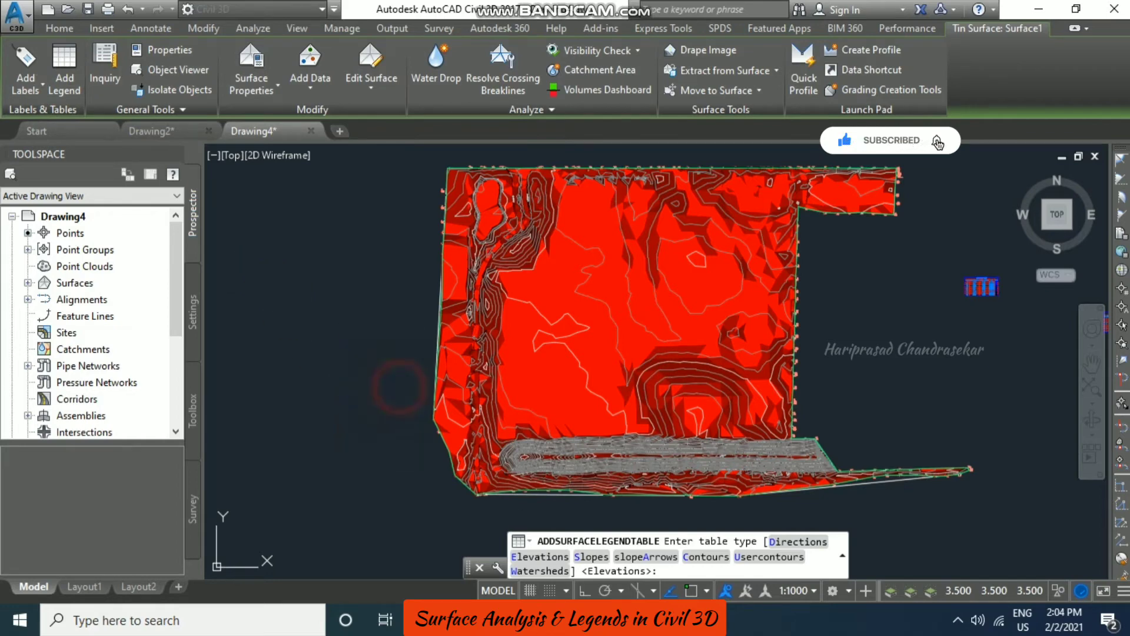
left_click(649, 405)
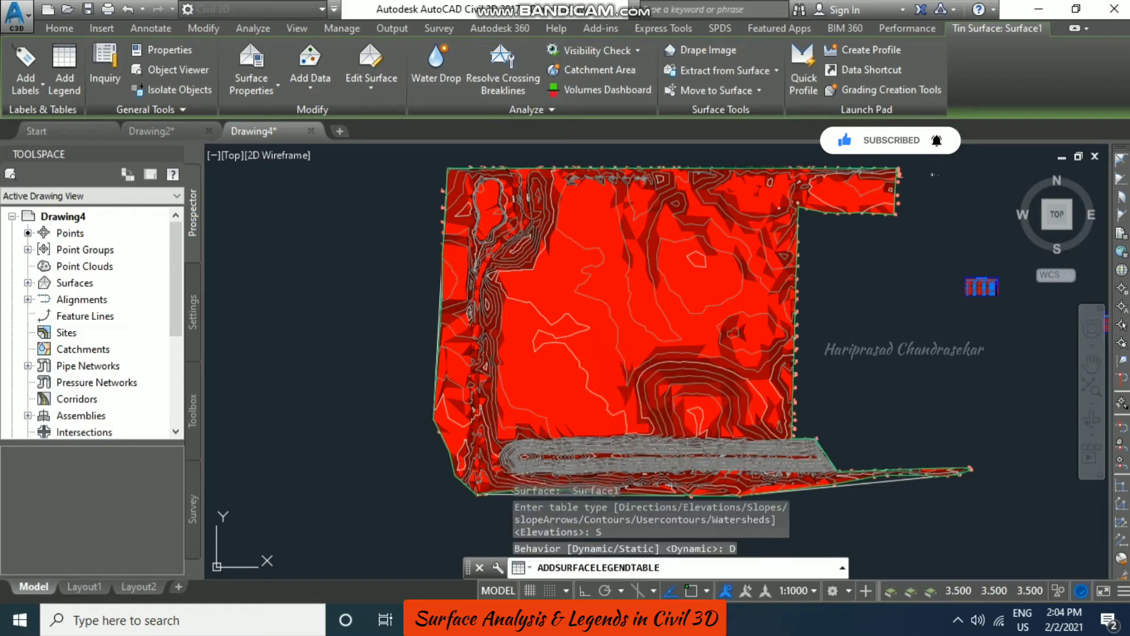
left_click(871, 323)
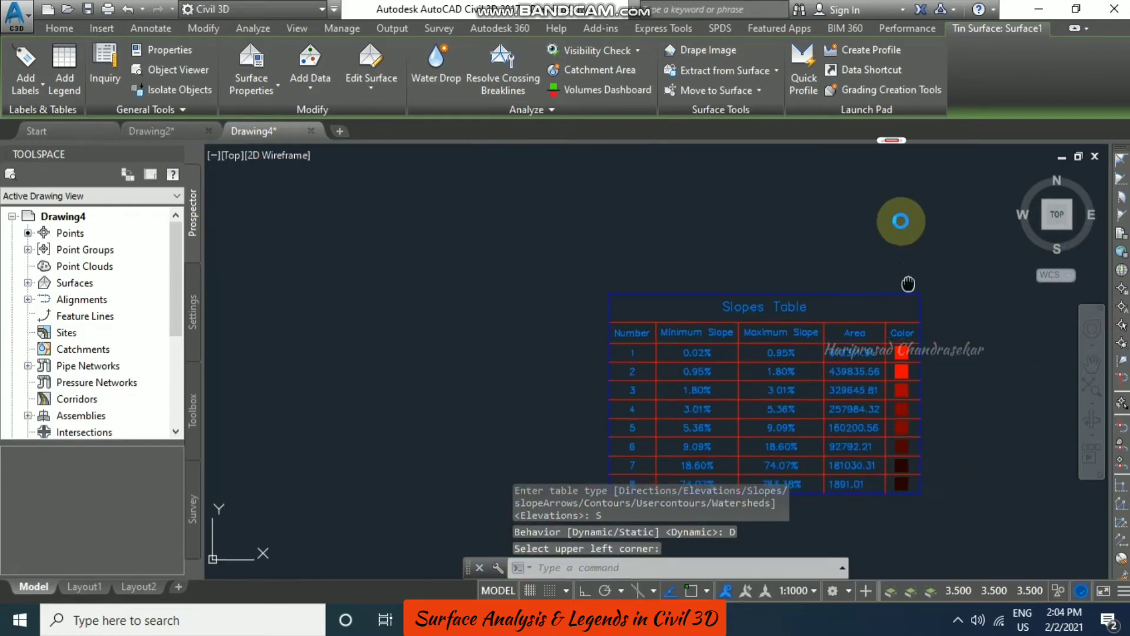
middle_click_drag(908, 284, 895, 223)
scroll(894, 223, "up", 2)
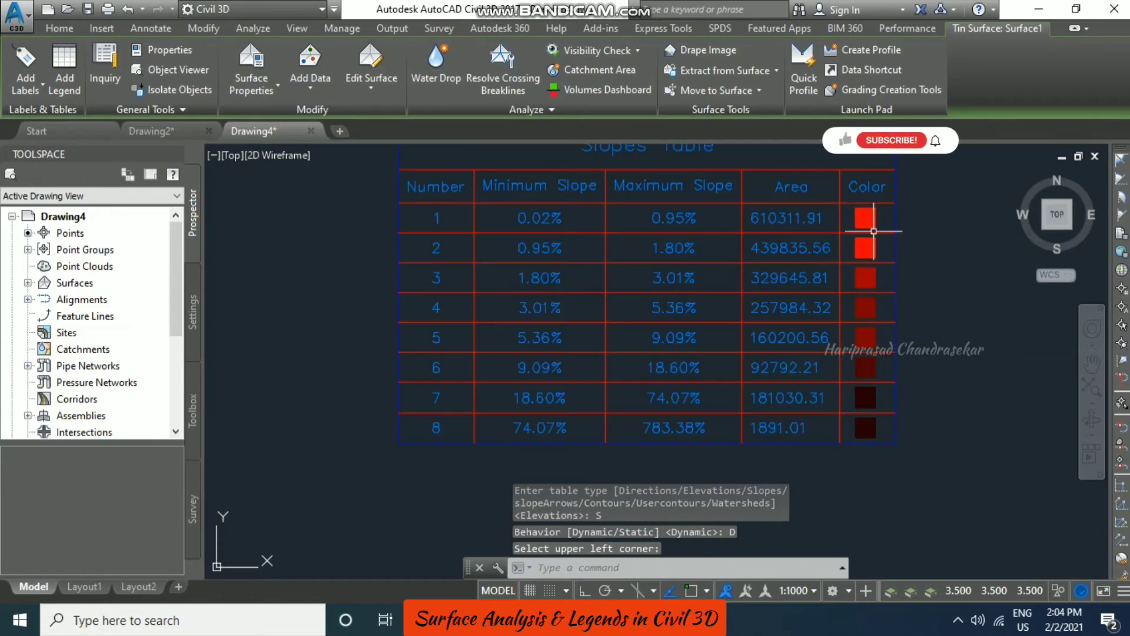
scroll(701, 295, "down", 4)
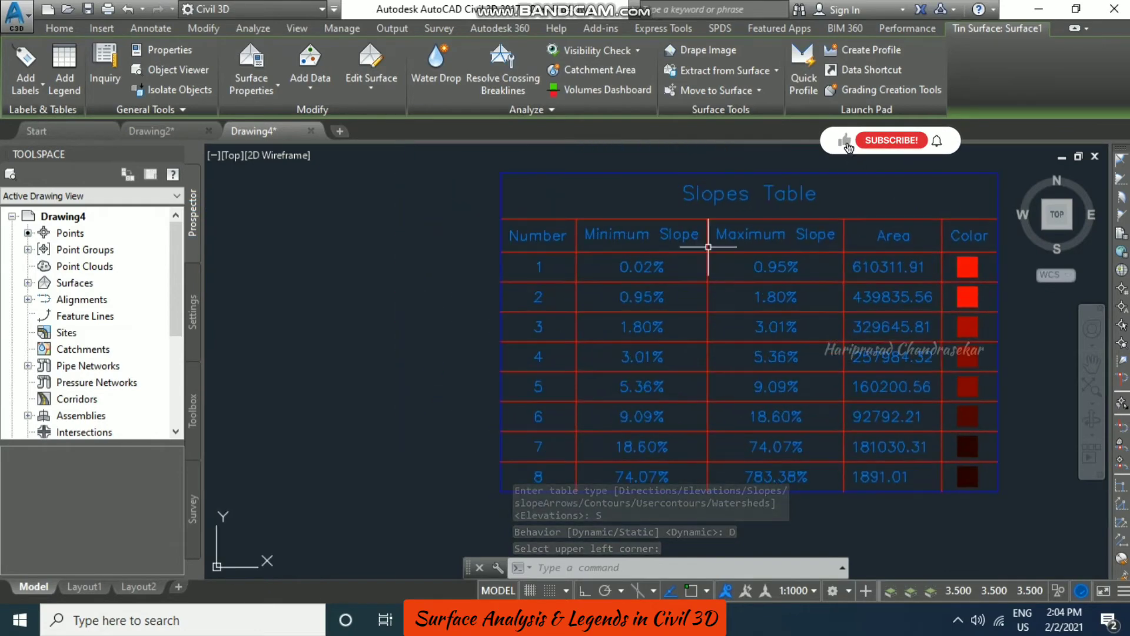
Step: Return to the whole surface, reopen its properties and set the analysis type to Slope Arrows
scroll(833, 234, "down", 5)
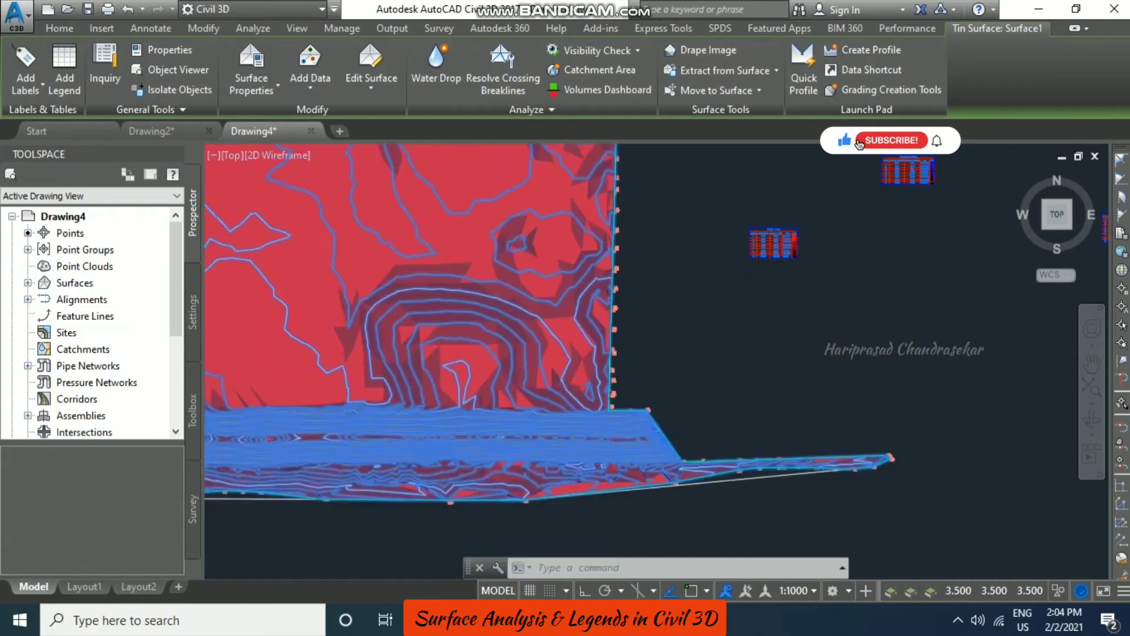
scroll(770, 301, "up", 2)
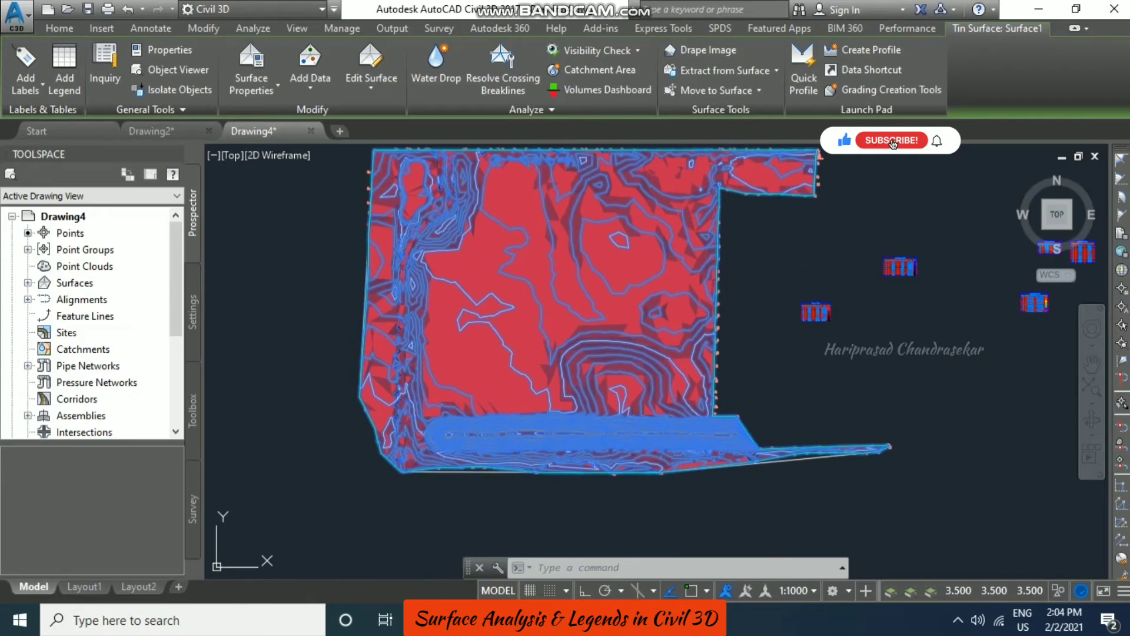
key("Escape")
middle_click_drag(795, 245, 813, 288)
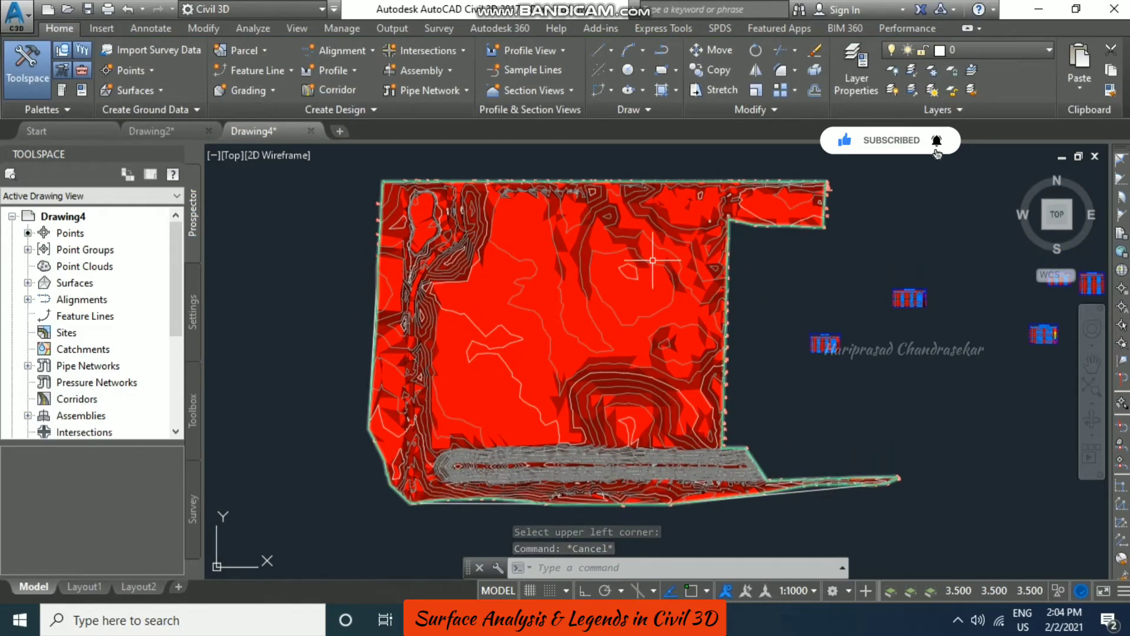
left_click(666, 233)
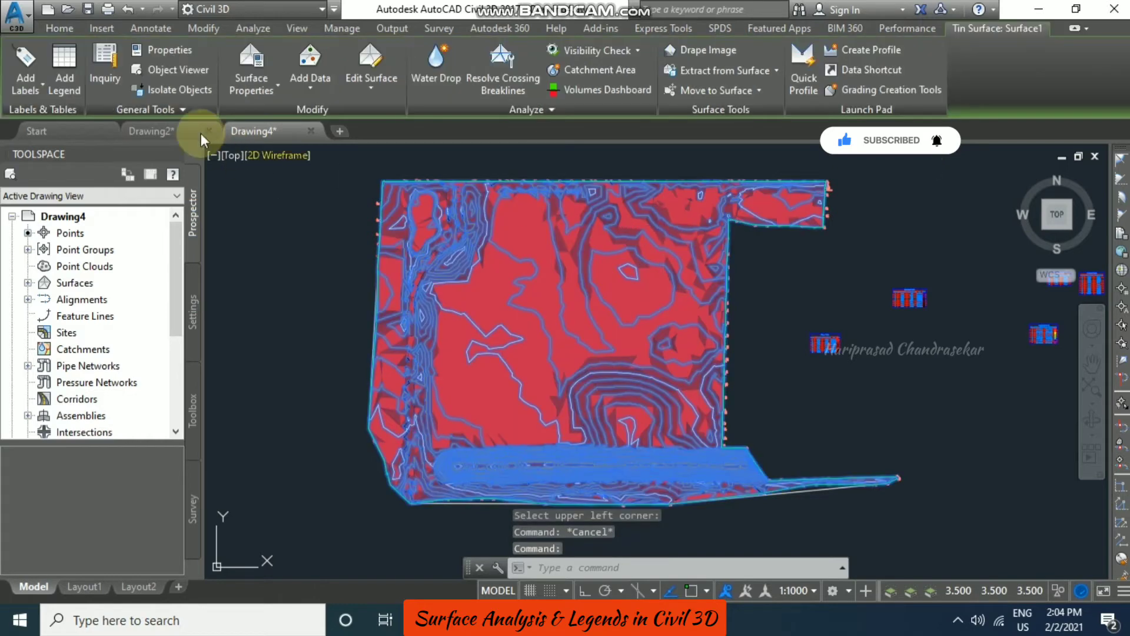
left_click(255, 84)
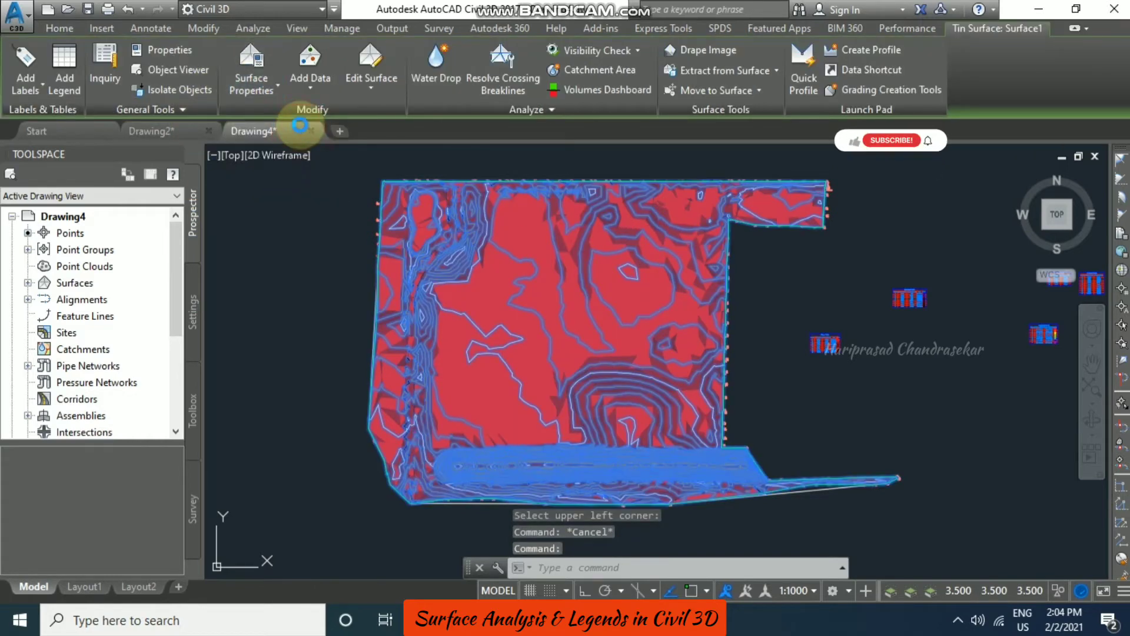
left_click(562, 149)
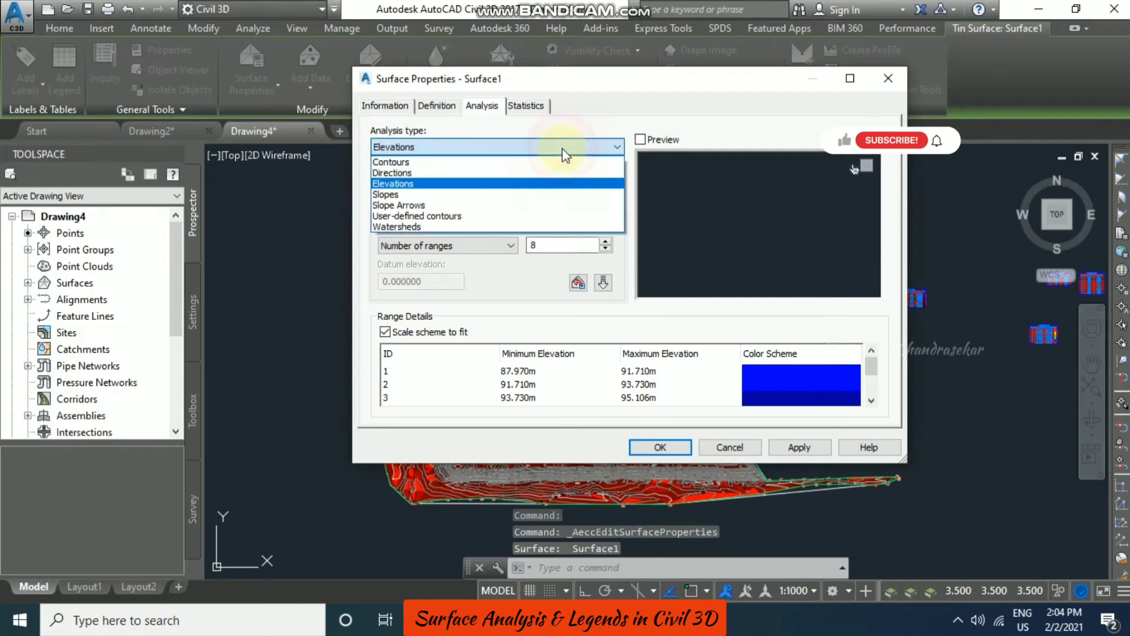
left_click(450, 205)
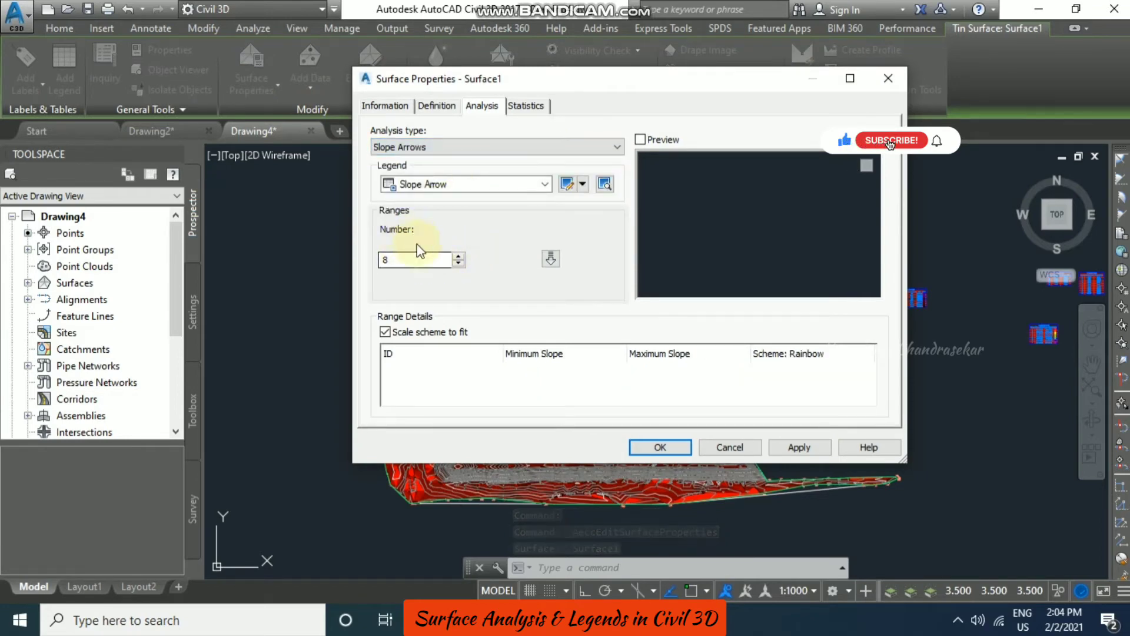
Step: Generate details for 8 slope arrow ranges with the Rainbow scheme, review them and accept the analysis
left_click(550, 259)
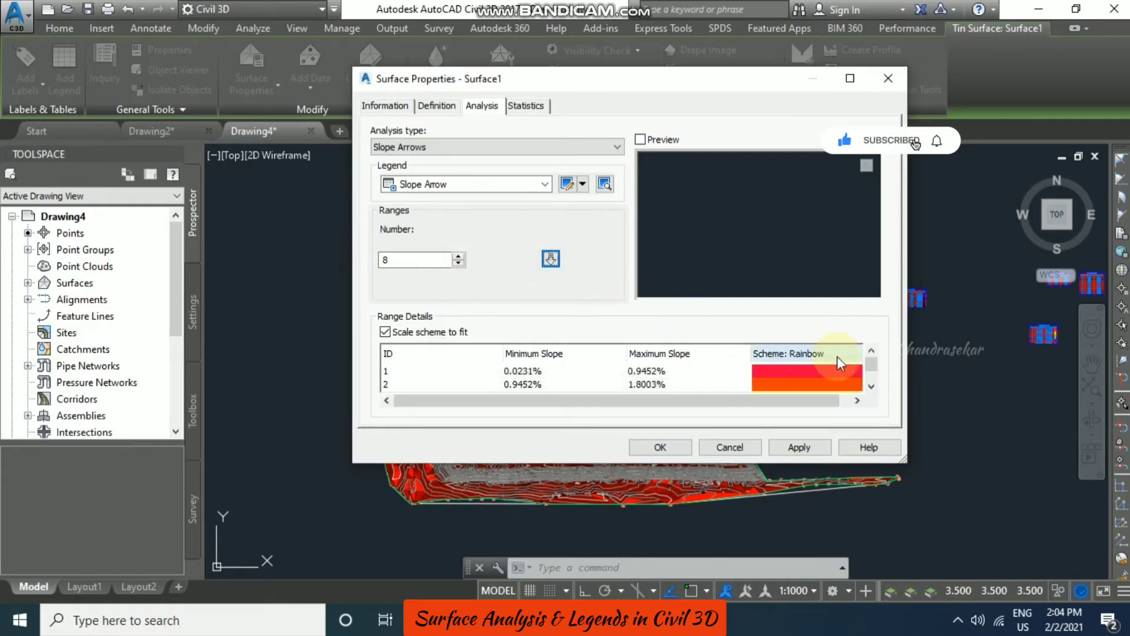
left_click_drag(871, 360, 879, 384)
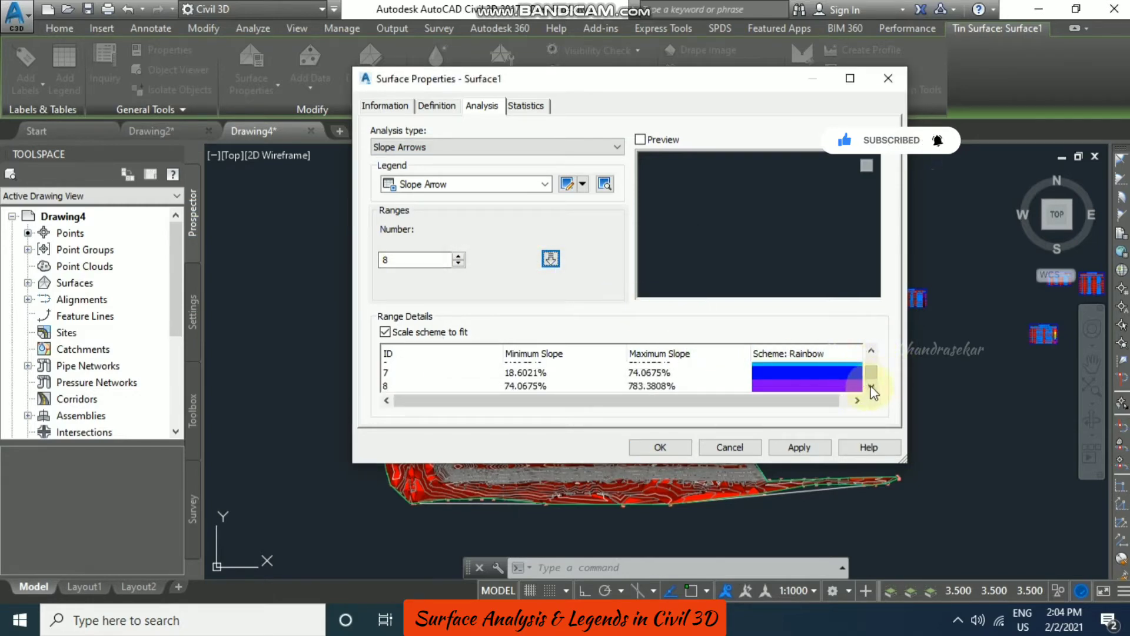
left_click(662, 447)
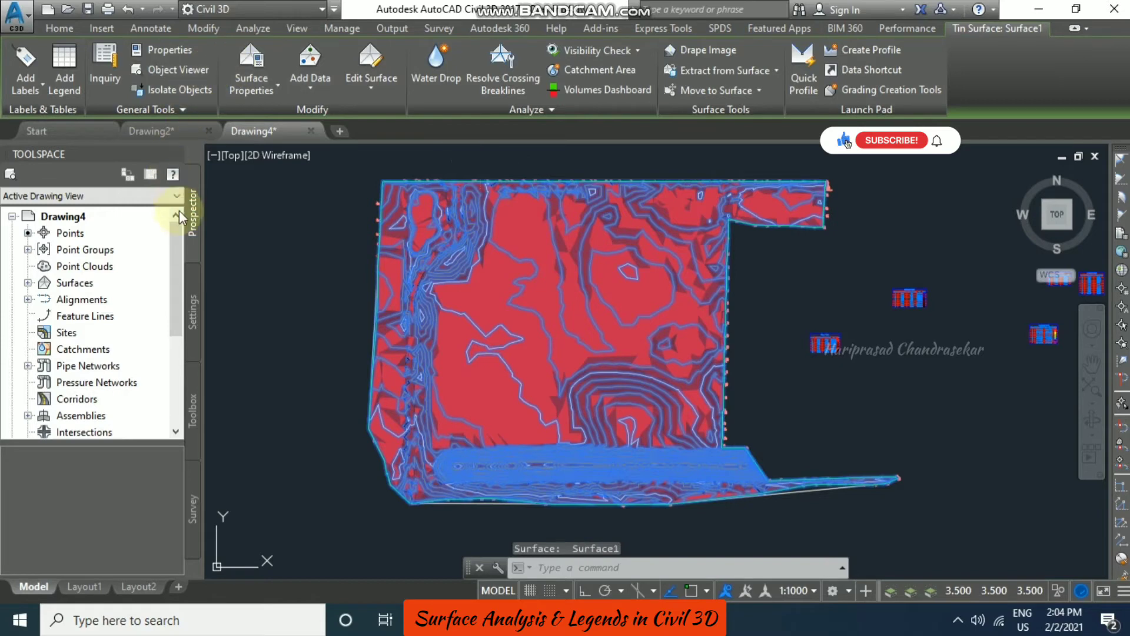
Step: Turn on Slope Arrows and turn off Slopes in the surface style's plan display, and apply the style
left_click(268, 86)
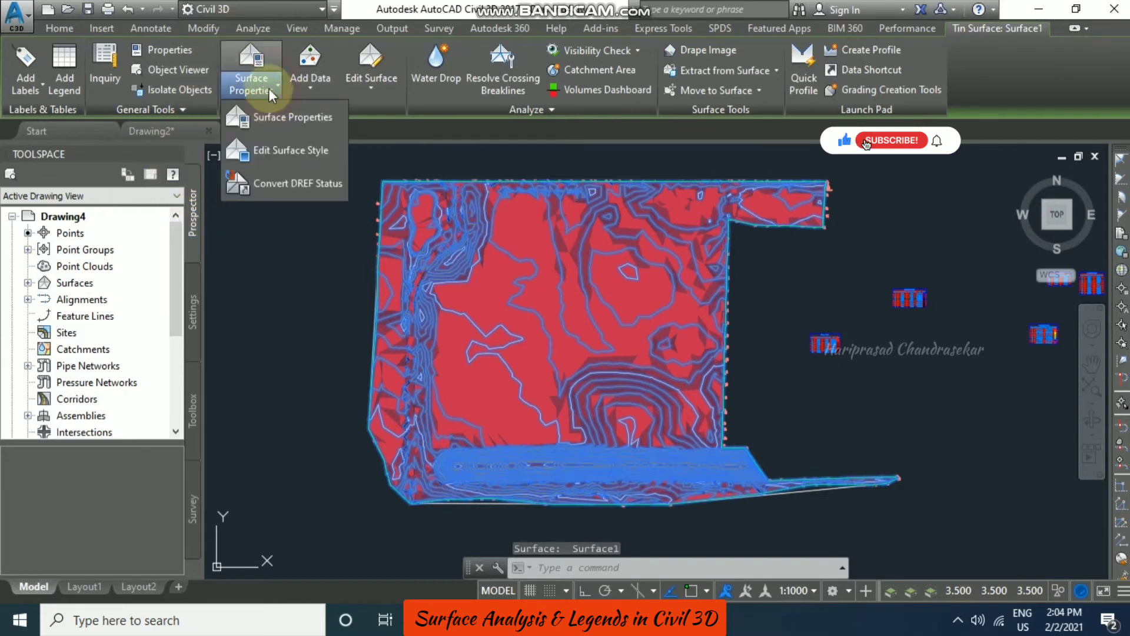
left_click(276, 147)
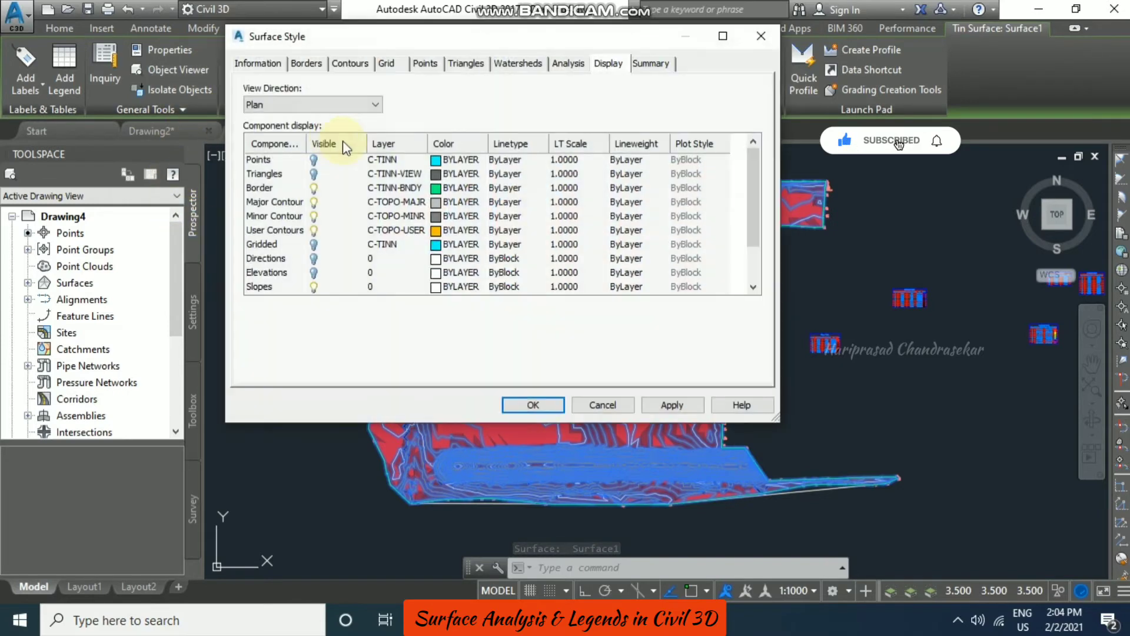
scroll(323, 277, "down", 1)
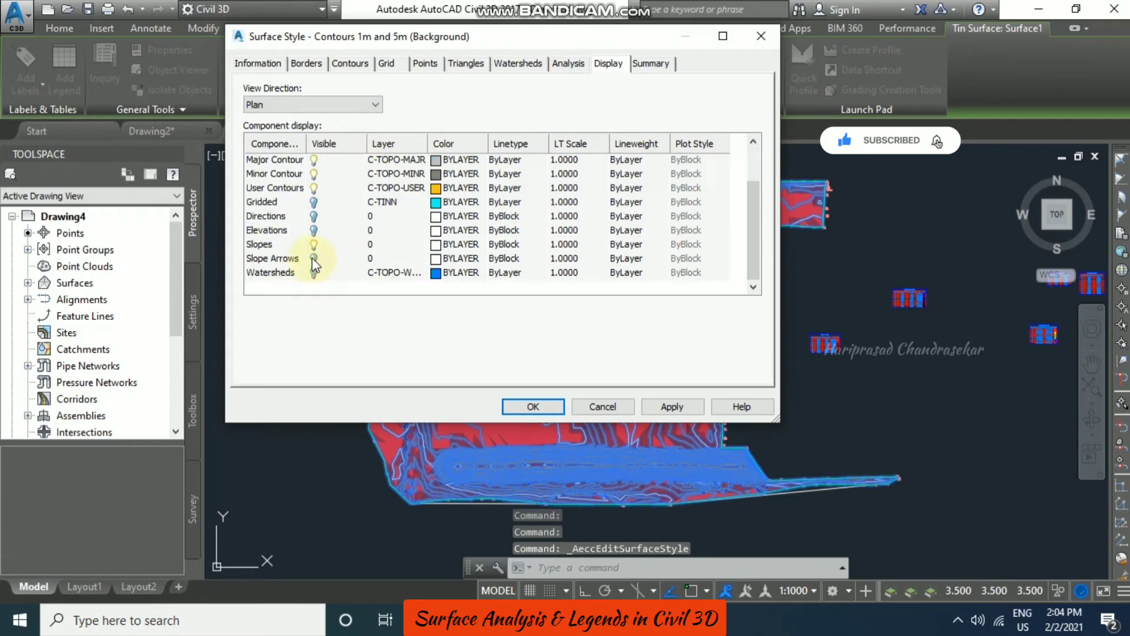
left_click(314, 259)
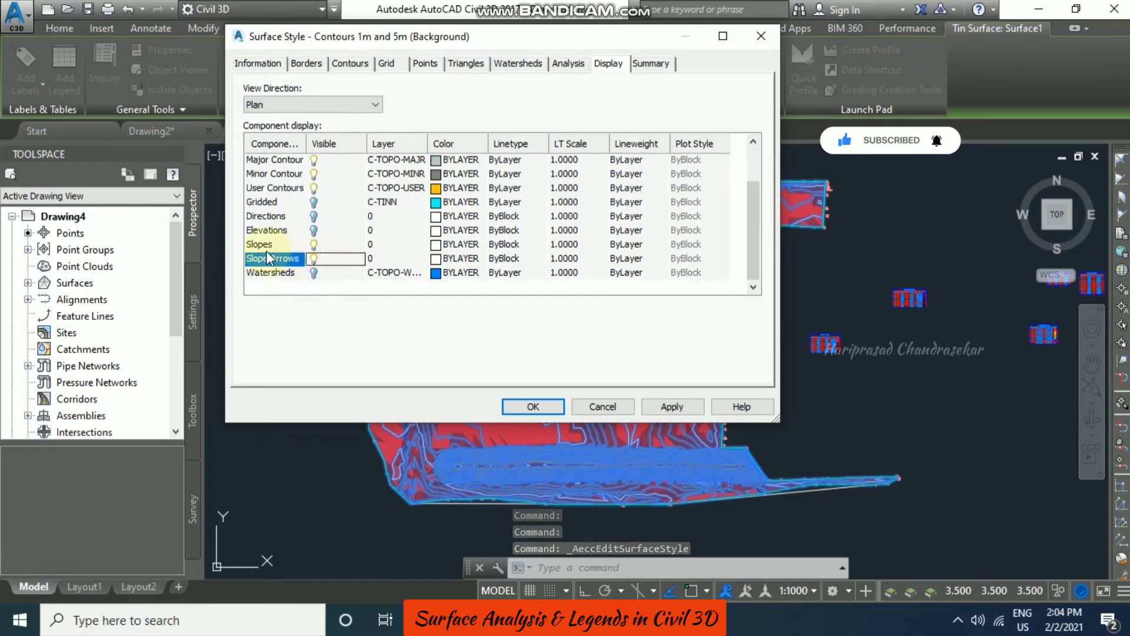
left_click(313, 243)
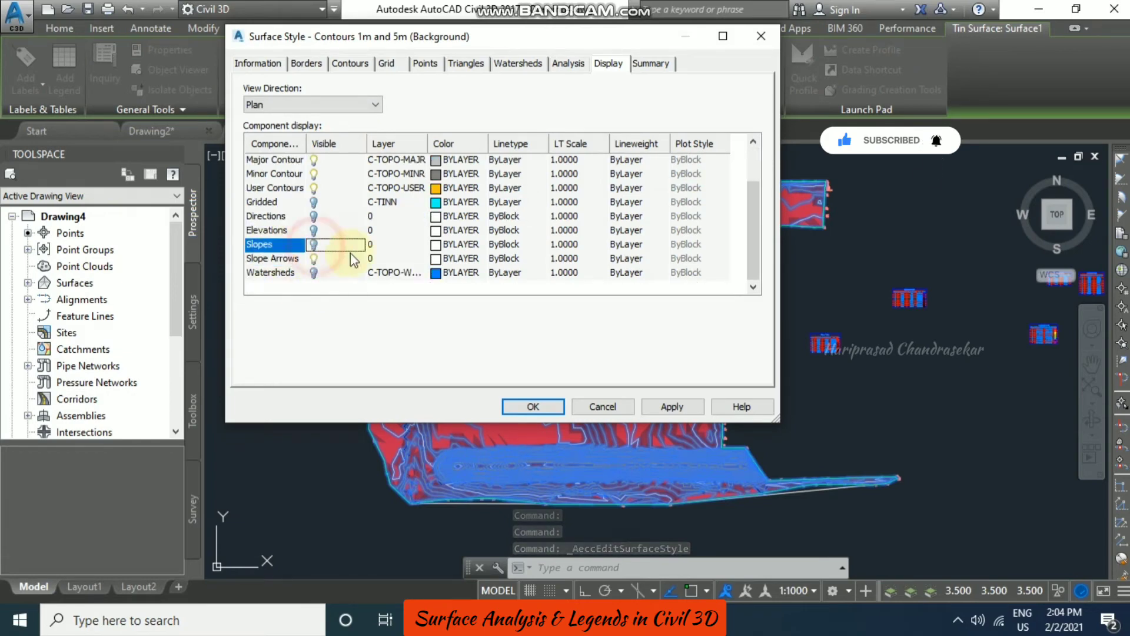
left_click(667, 407)
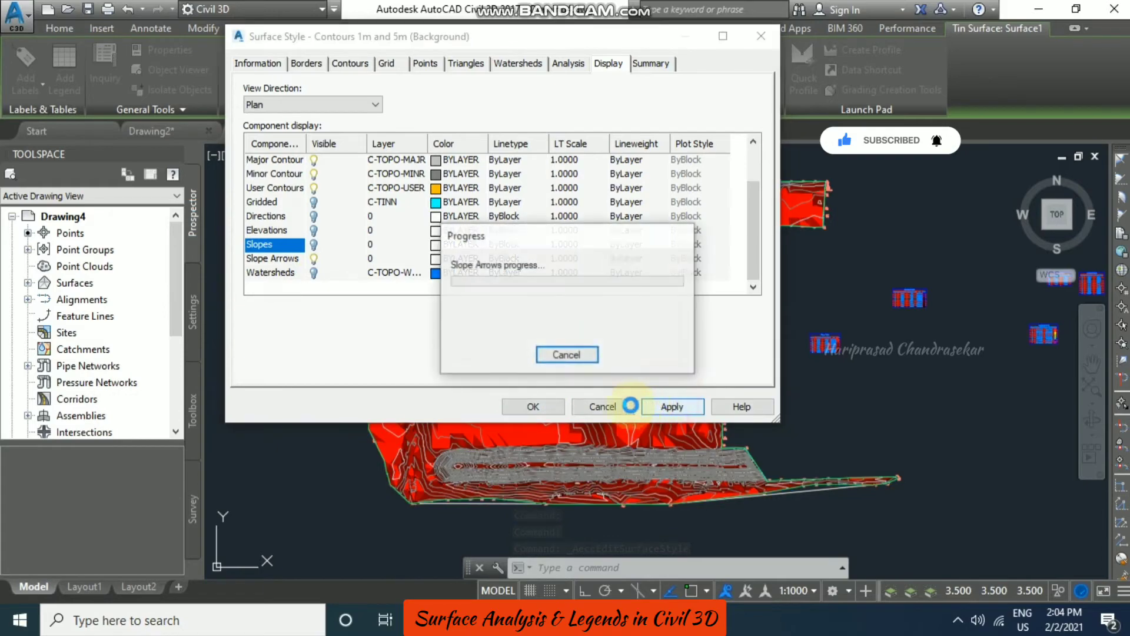
left_click(547, 407)
left_click(556, 336)
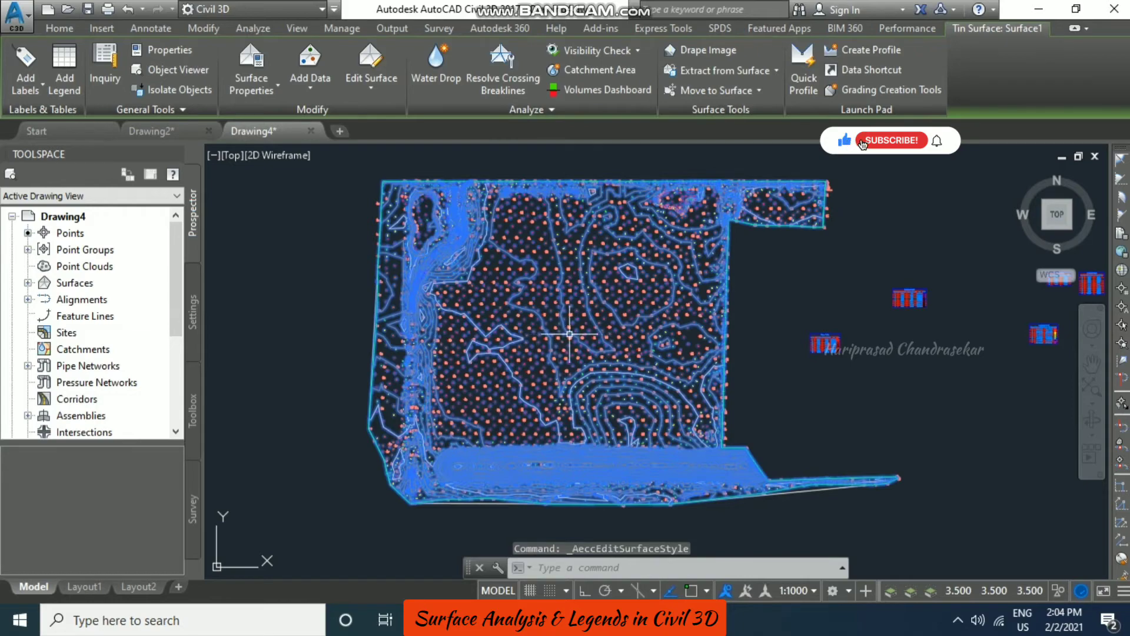
Step: Deselect the surface and examine the direction and colors of the slope arrows between the survey points
scroll(569, 334, "up", 5)
key("Escape")
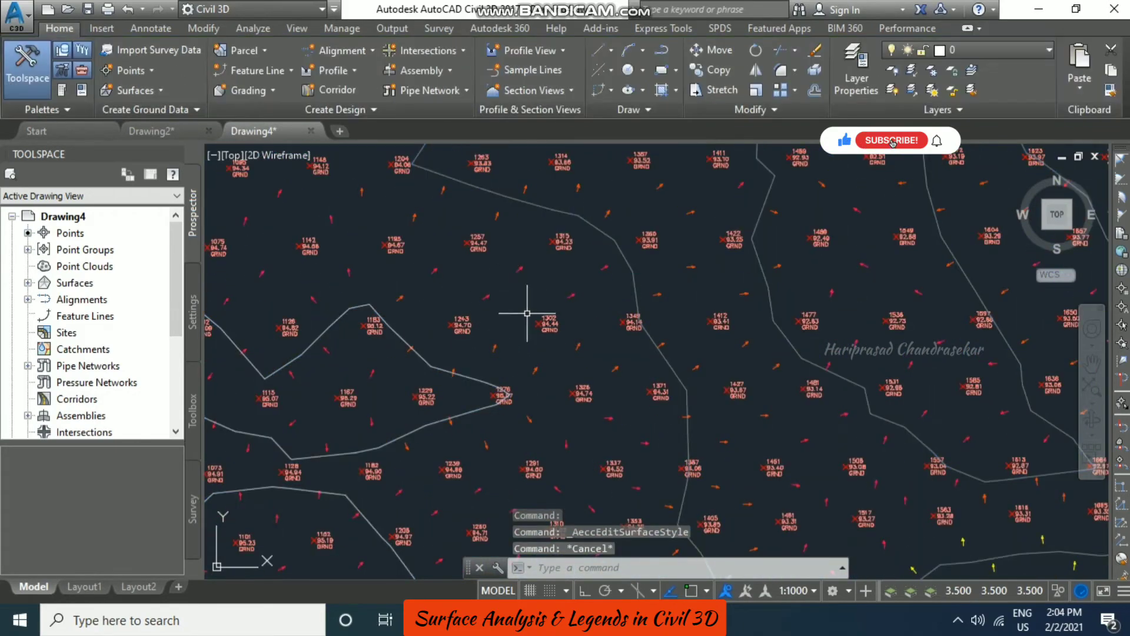
scroll(522, 312, "up", 3)
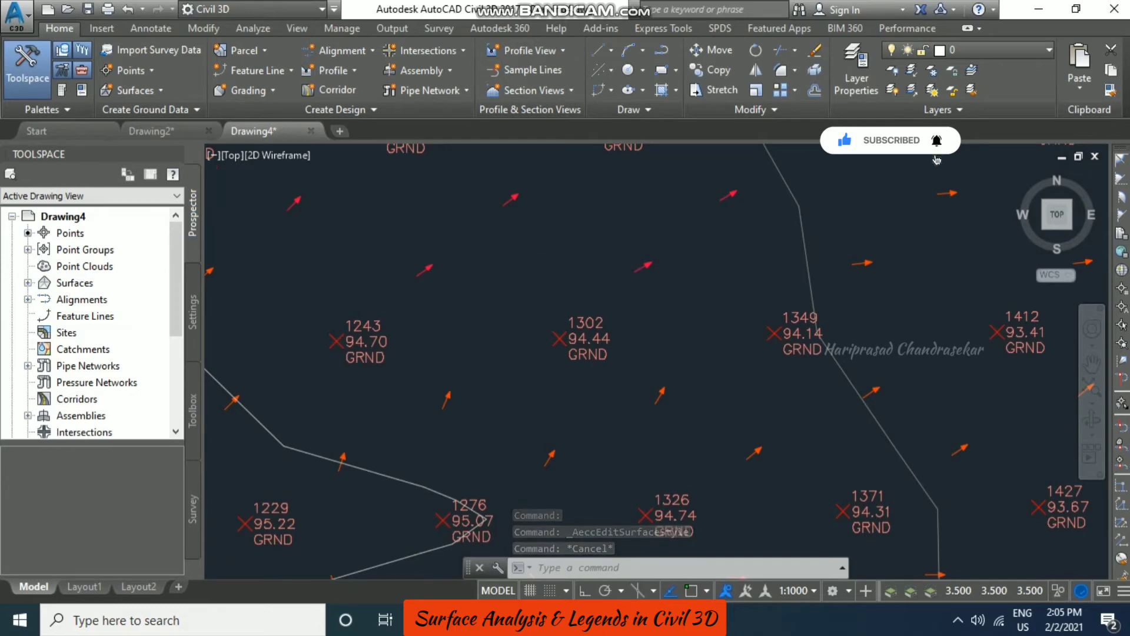
scroll(527, 268, "down", 2)
middle_click_drag(595, 320, 642, 178)
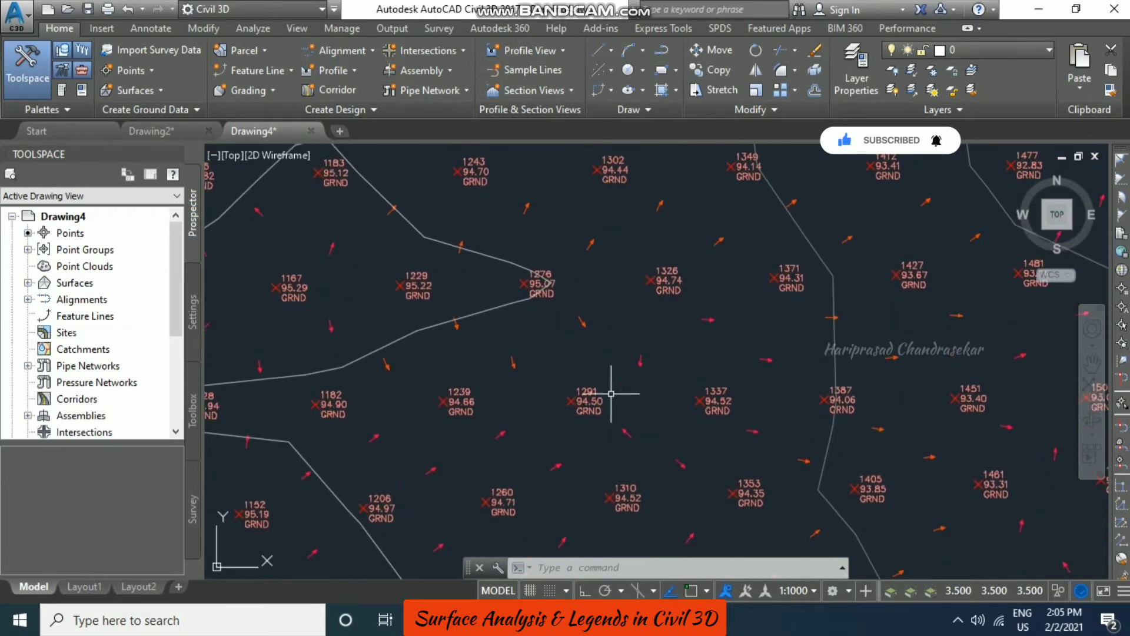
mouse_move(629, 373)
middle_mouse_down()
mouse_move(618, 323)
mouse_move(637, 319)
middle_mouse_up()
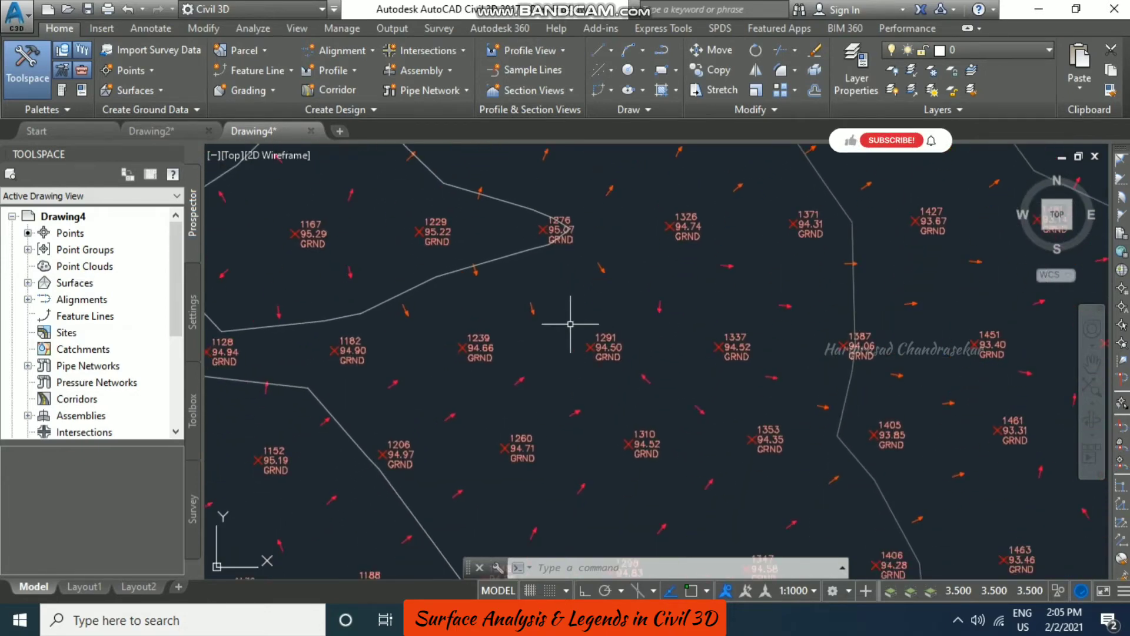
scroll(638, 299, "down", 2)
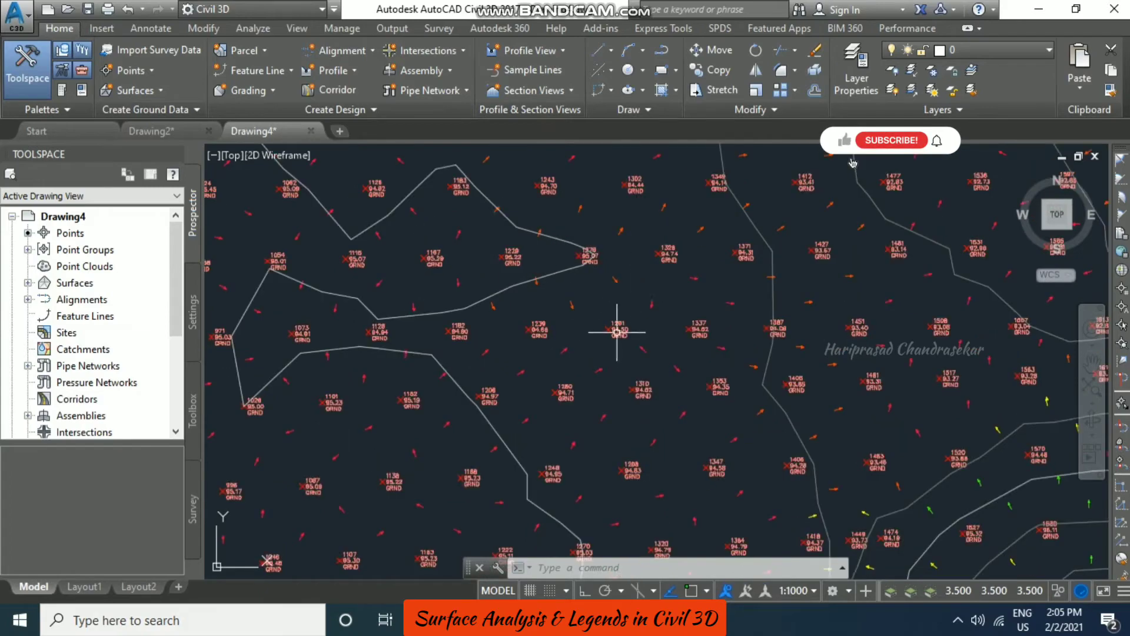
scroll(591, 265, "down", 5)
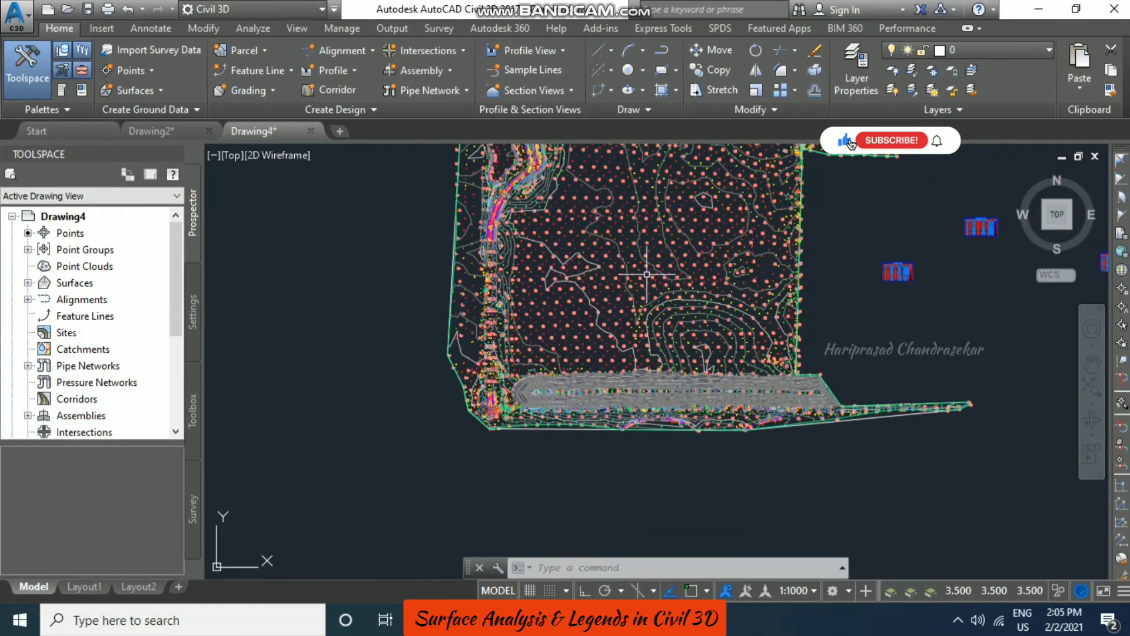
Step: Add a dynamic slope arrows legend table for the surface just above the Slopes table and inspect its ranges
middle_click_drag(629, 226, 610, 252)
left_click(652, 256)
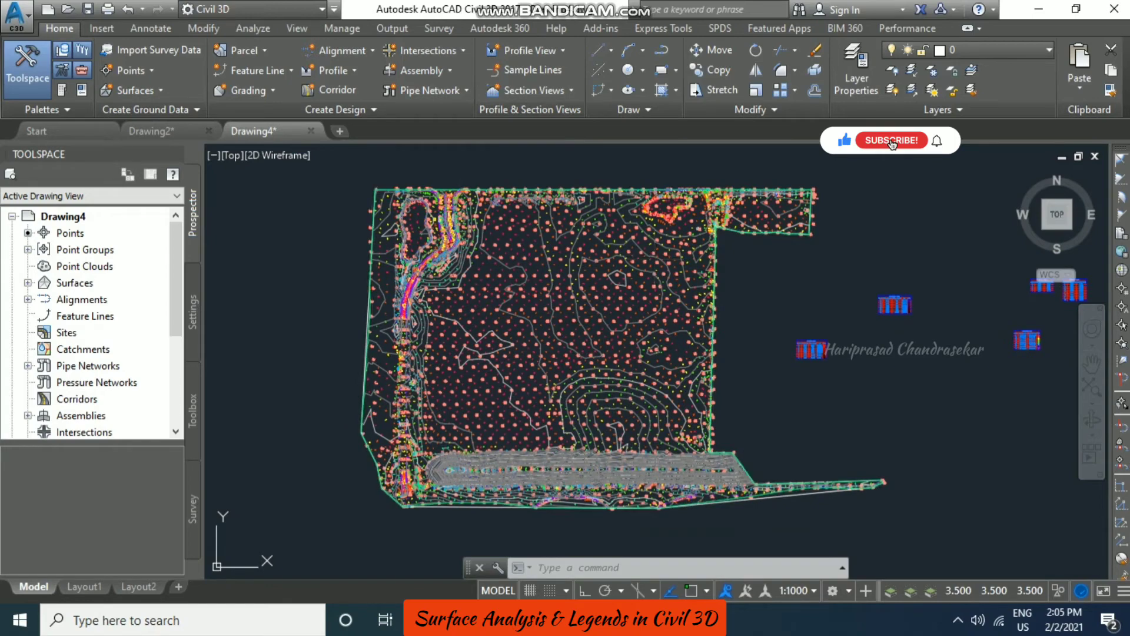
left_click(72, 92)
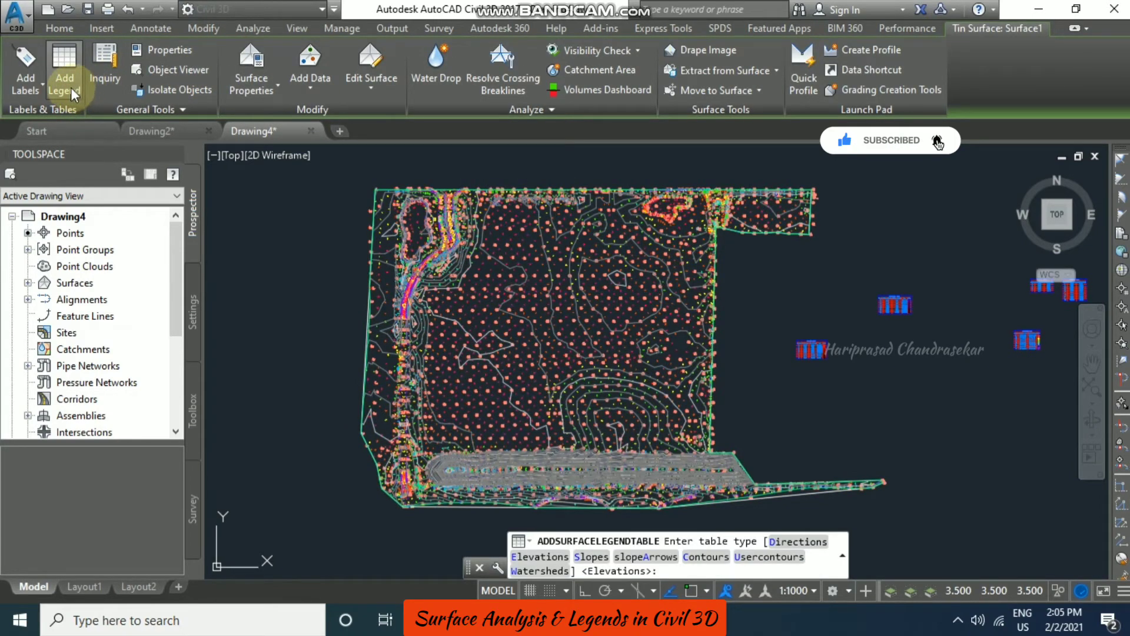
left_click(452, 449)
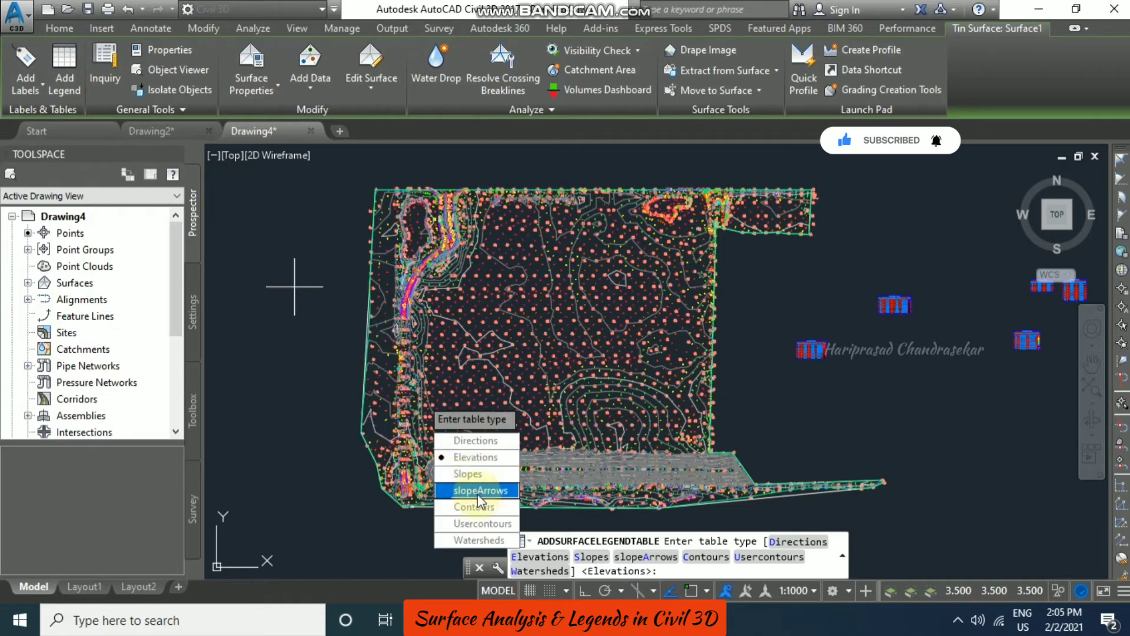
left_click(478, 490)
left_click(457, 433)
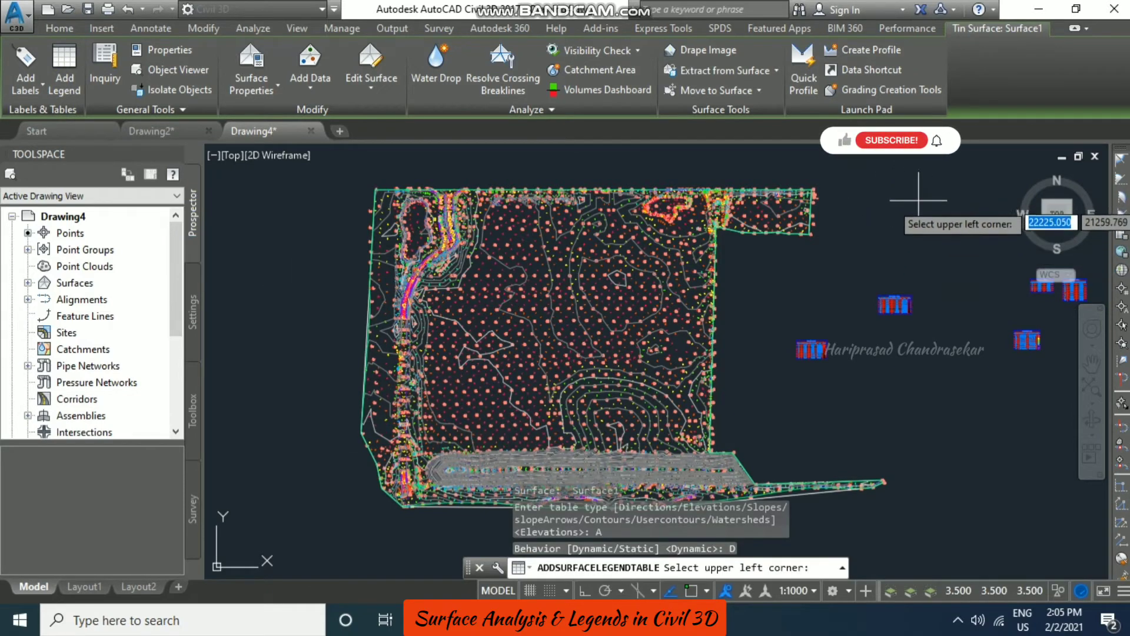
middle_click_drag(918, 200, 786, 218)
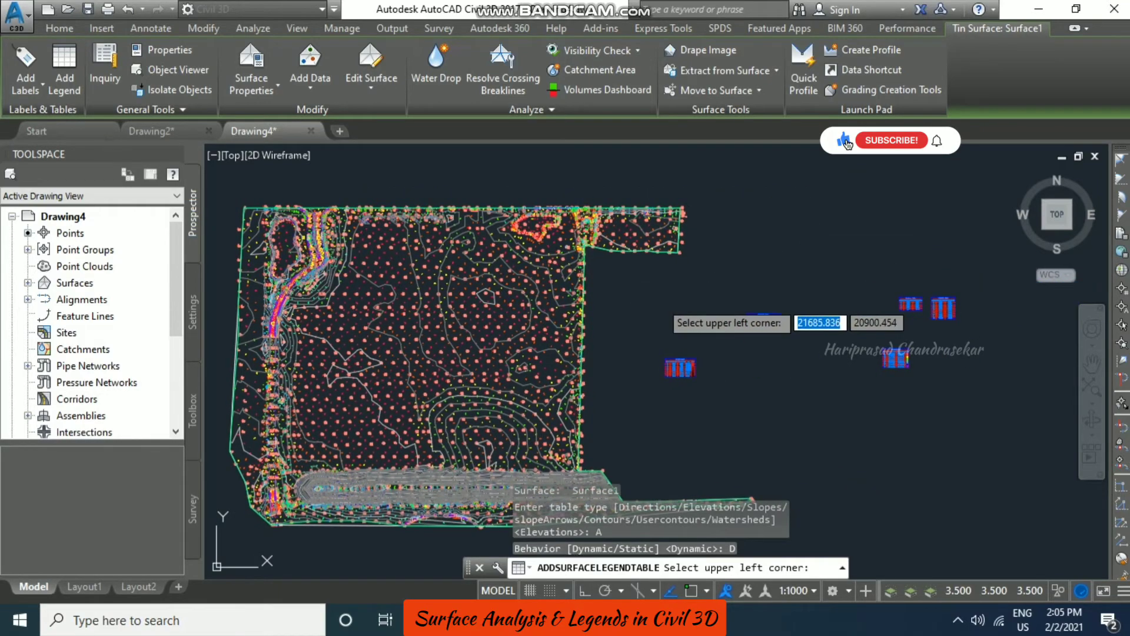
left_click(675, 284)
scroll(650, 308, "up", 5)
scroll(824, 277, "up", 4)
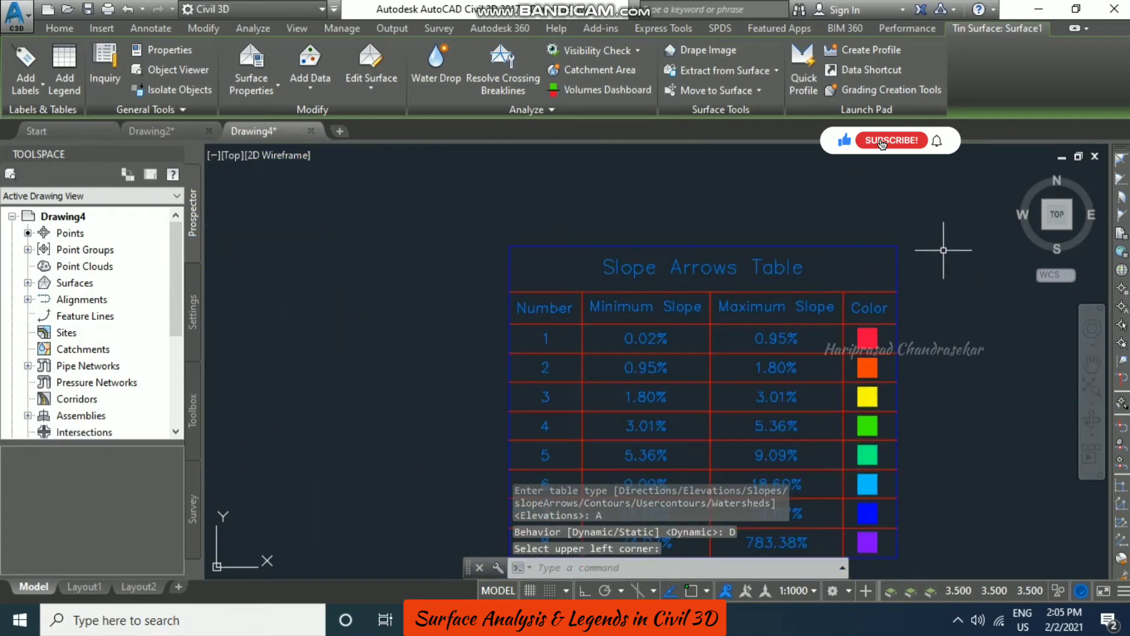
middle_click_drag(930, 238, 928, 176)
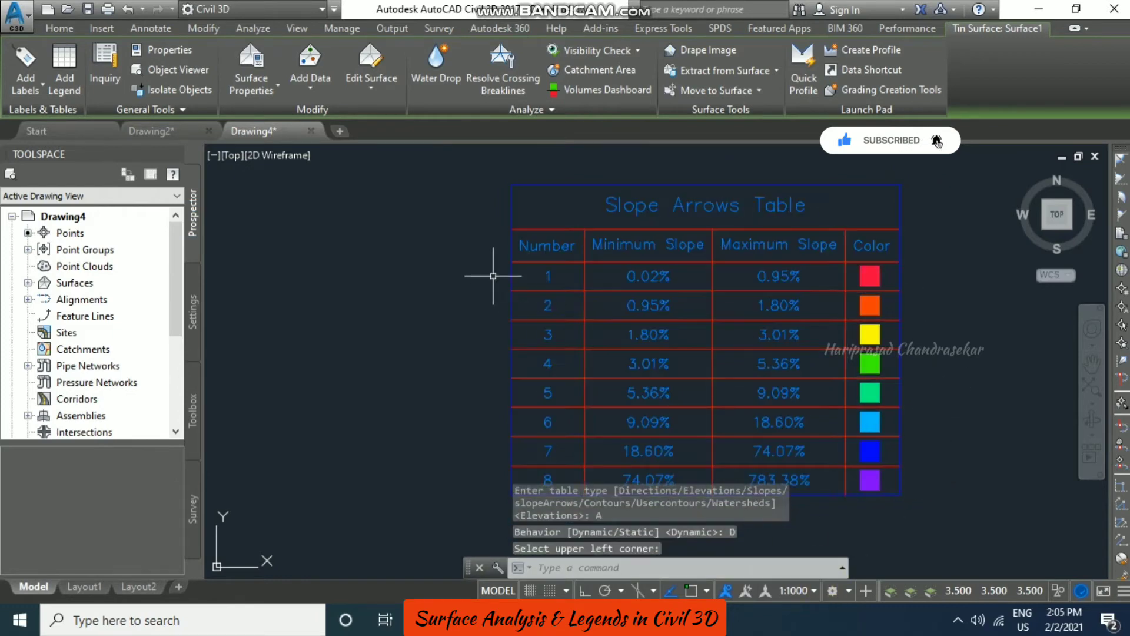
mouse_move(442, 247)
middle_mouse_down()
mouse_move(518, 177)
mouse_move(519, 189)
middle_mouse_up()
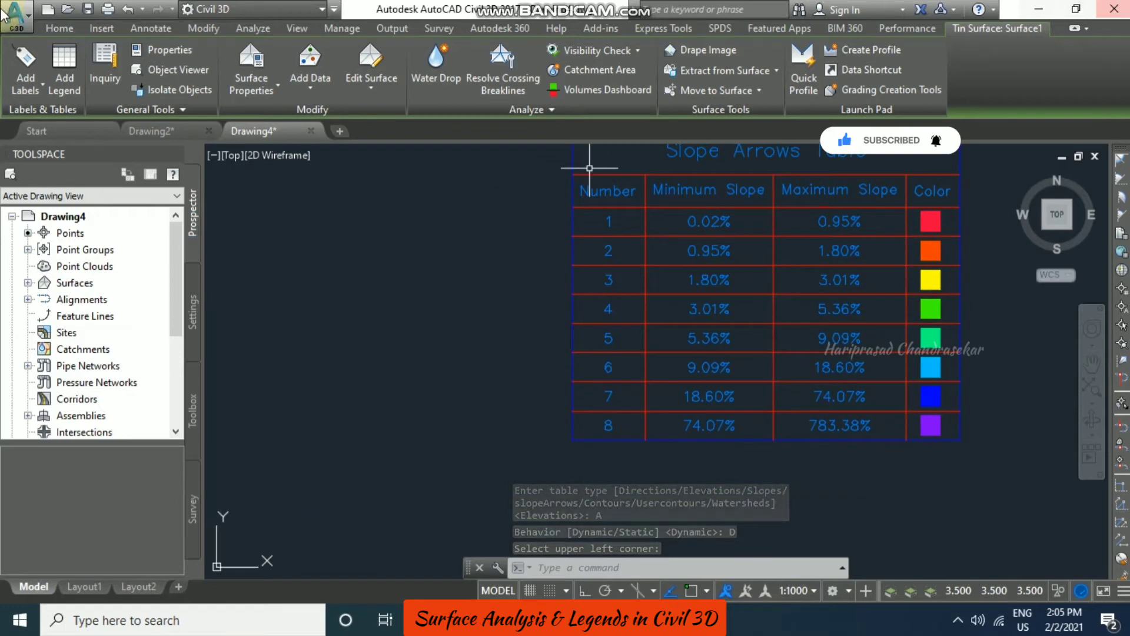
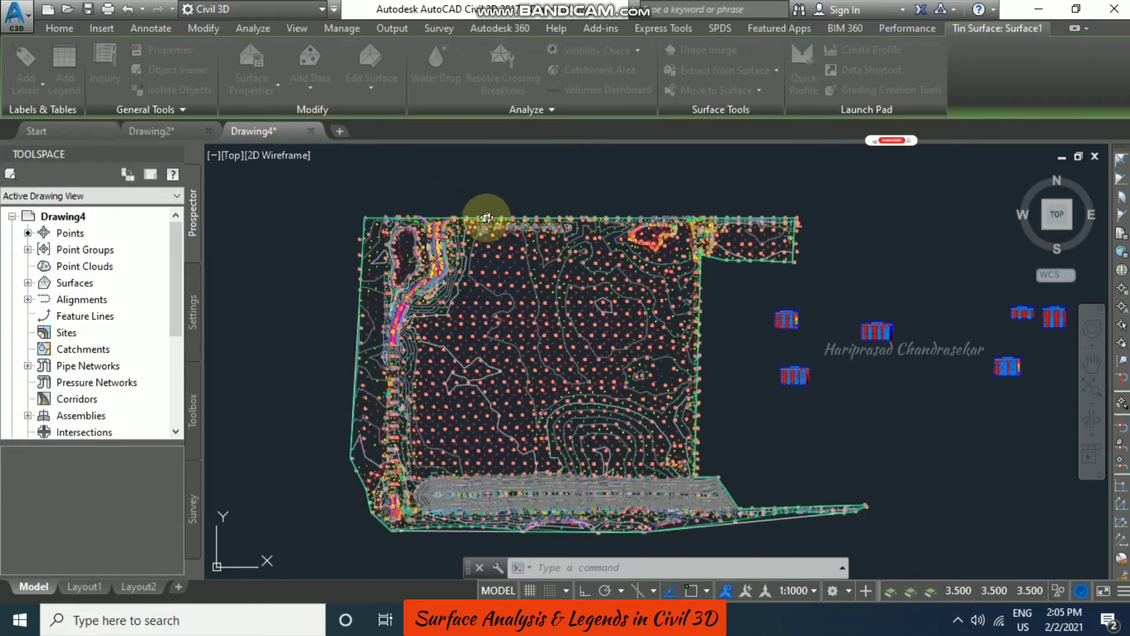
Step: Switch the surface's analysis type to User-defined contours, set 10 ranges and generate the range details
left_click(544, 149)
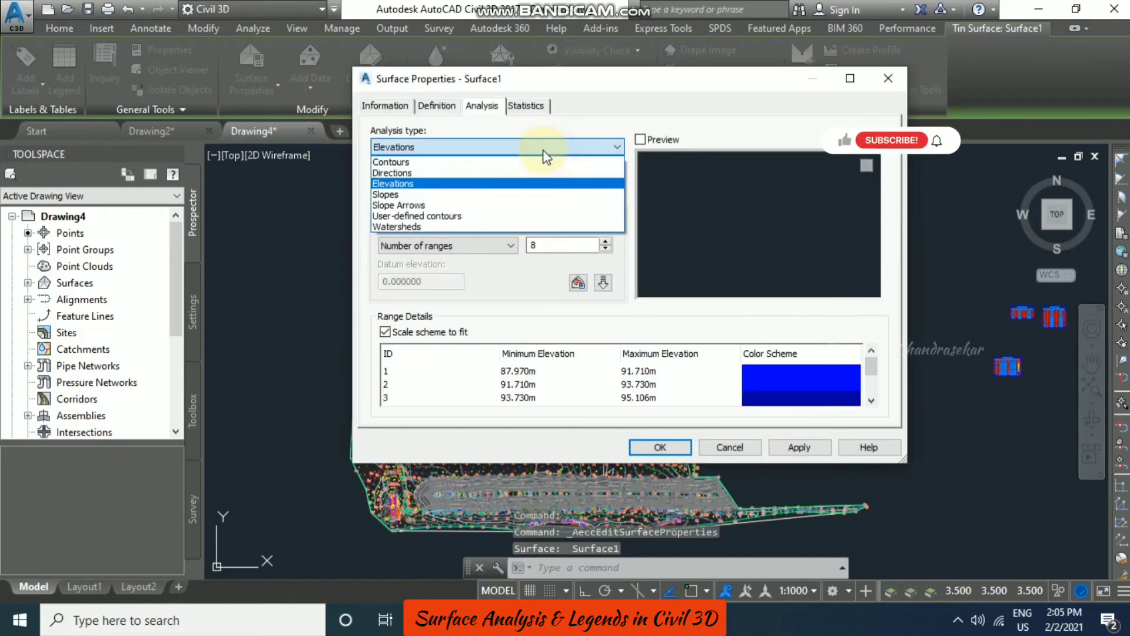
left_click(494, 217)
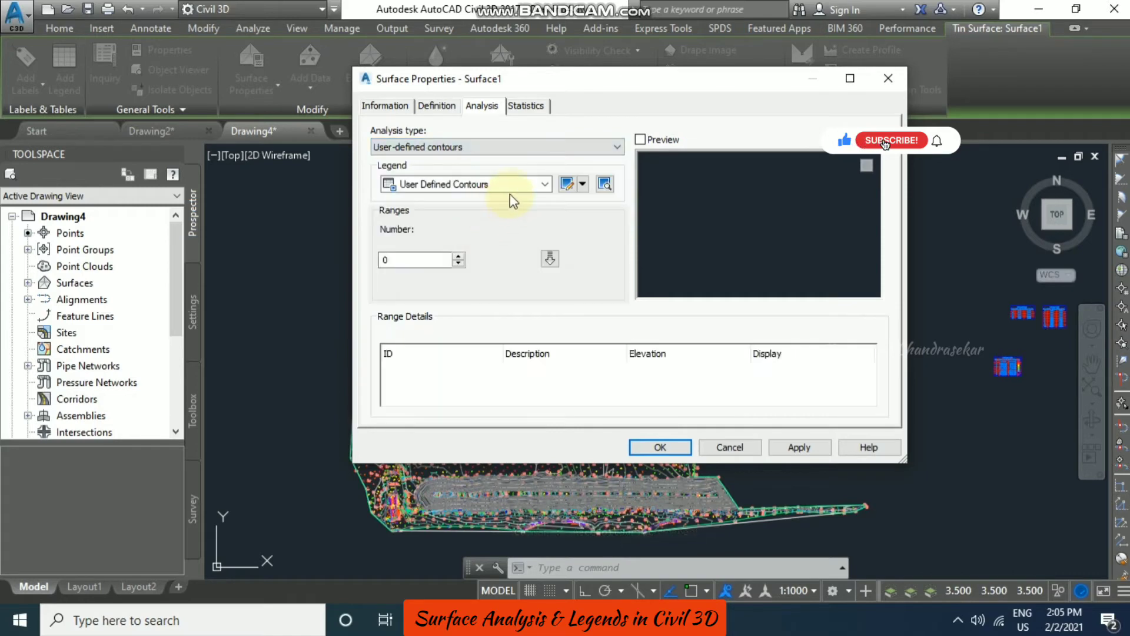
double_click(417, 260)
type("10")
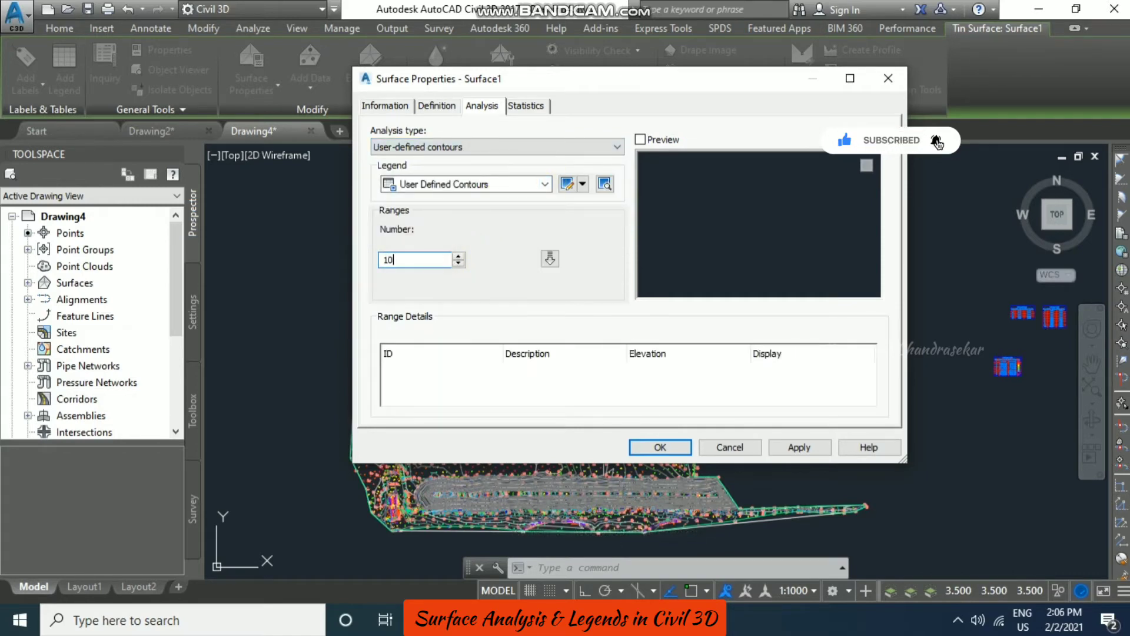
left_click(549, 259)
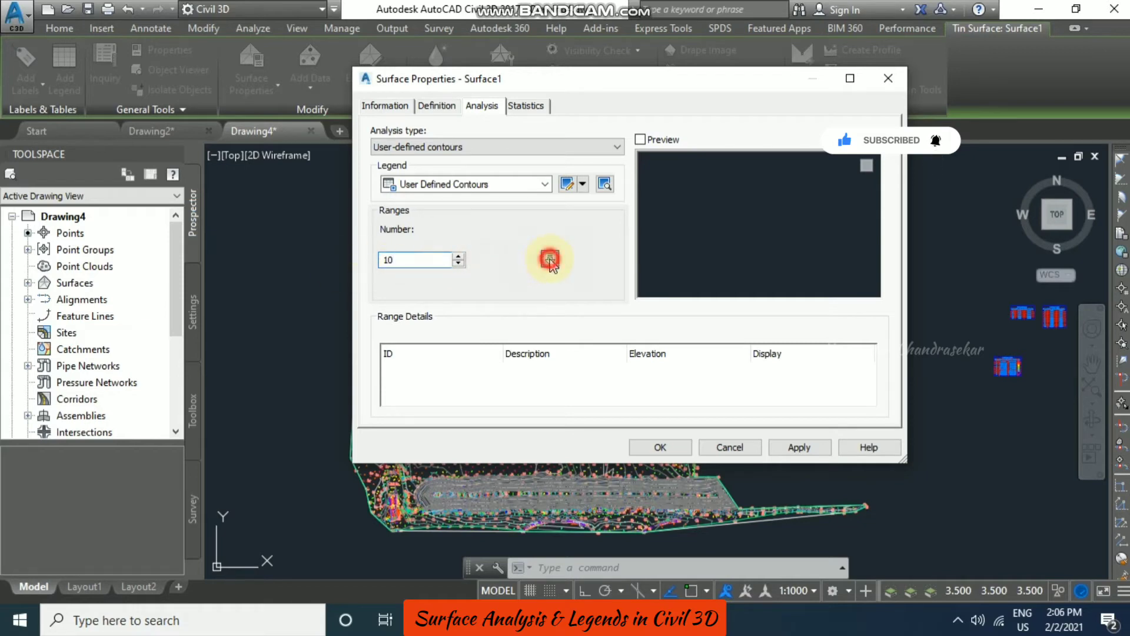
Step: Review the color options of Contour 9 without changing them, accept the user-defined contour analysis and deselect the surface
left_click_drag(871, 365, 872, 387)
left_click(786, 374)
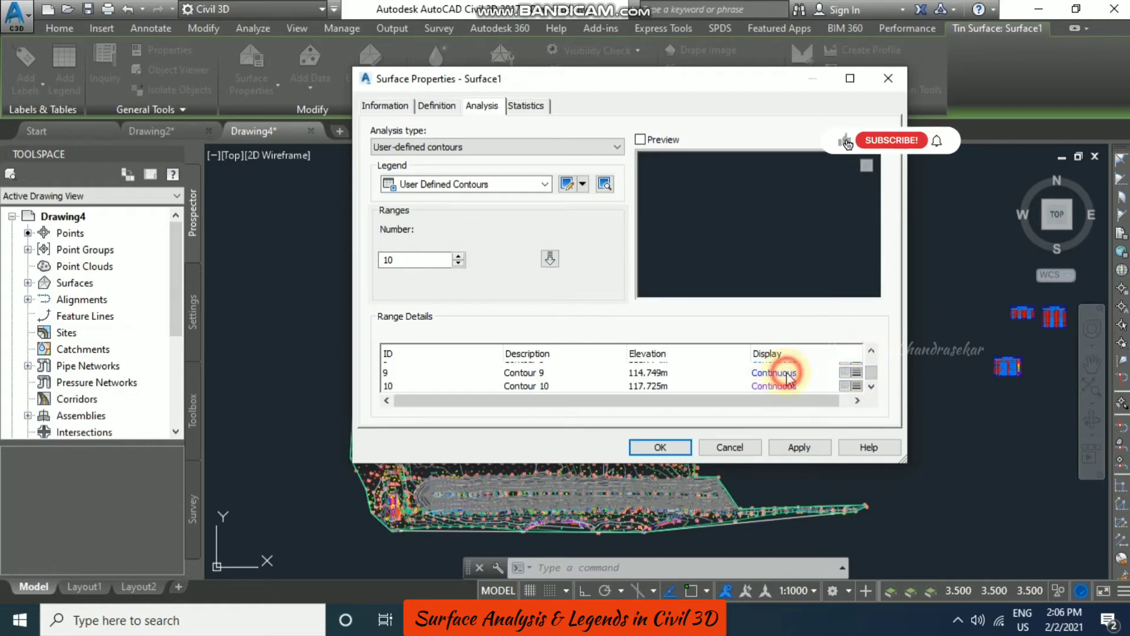
left_click_drag(638, 399, 818, 403)
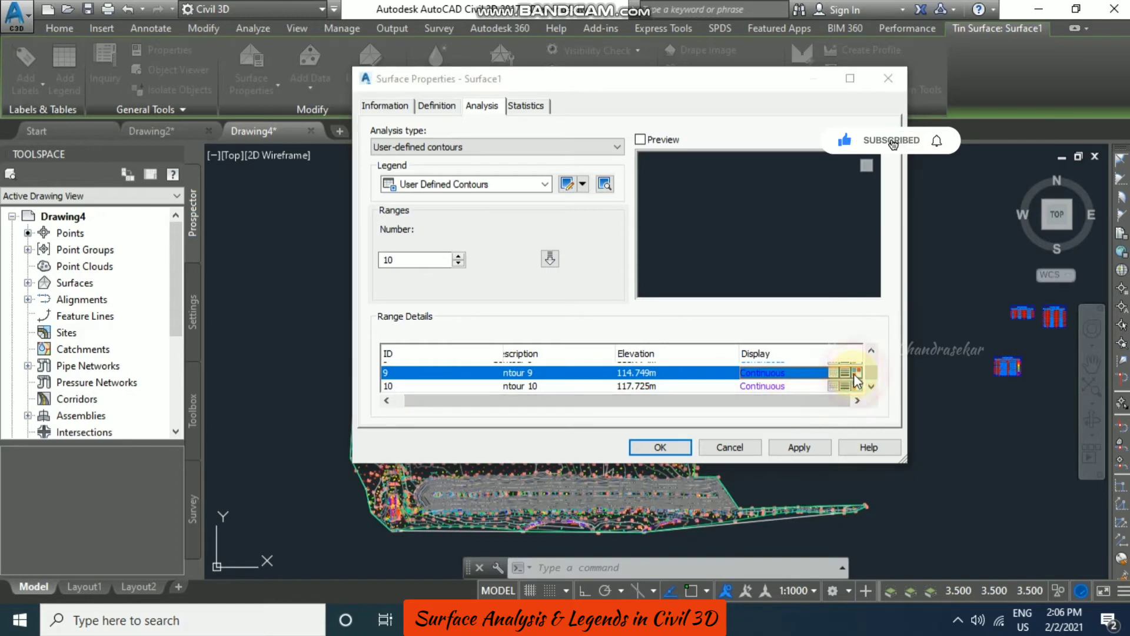
left_click(855, 372)
left_click(613, 441)
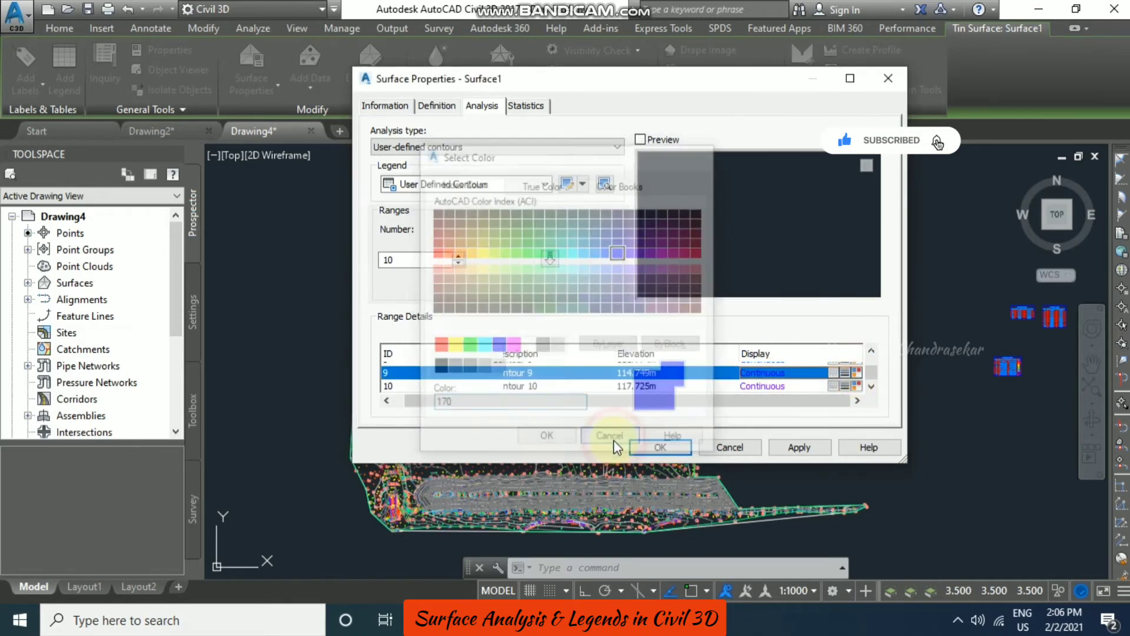
left_click(797, 447)
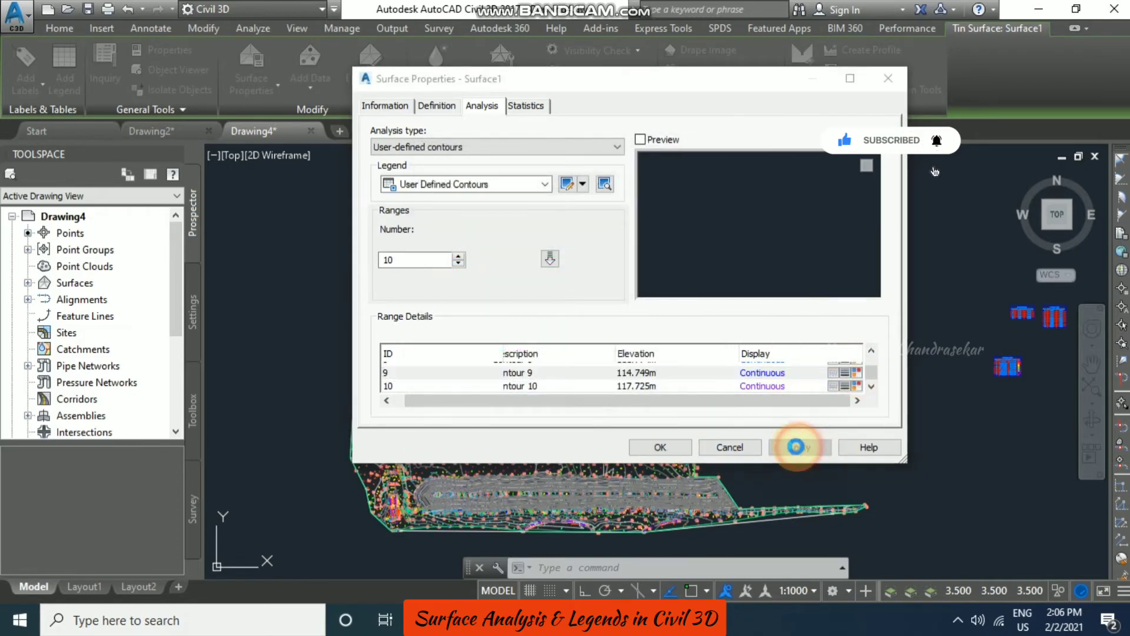
left_click(672, 447)
left_click(593, 227)
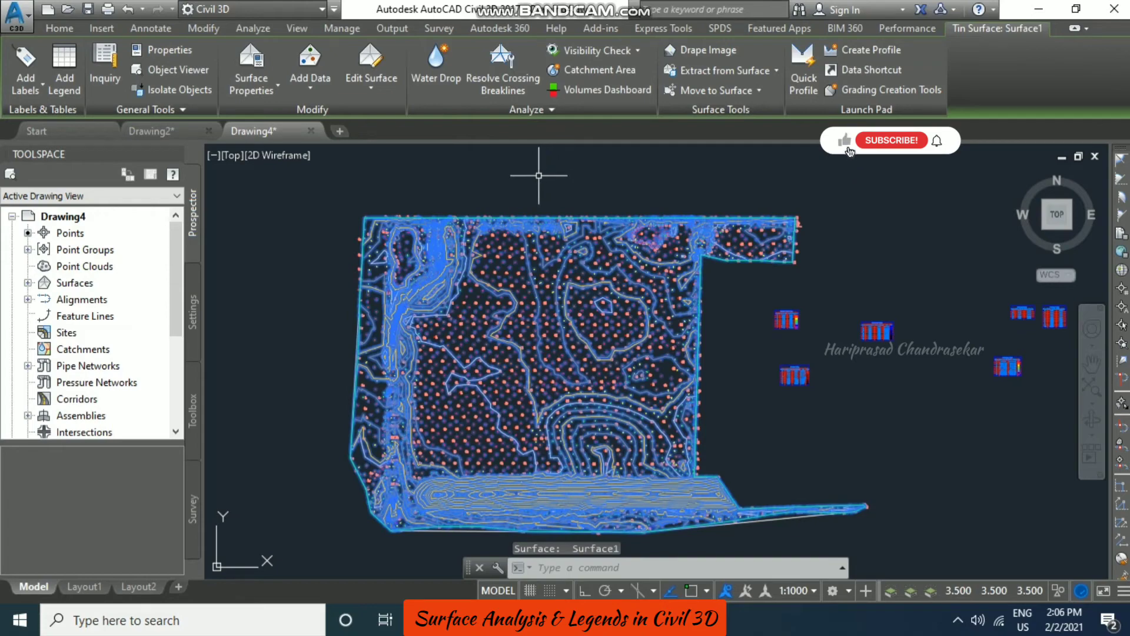
key("Escape")
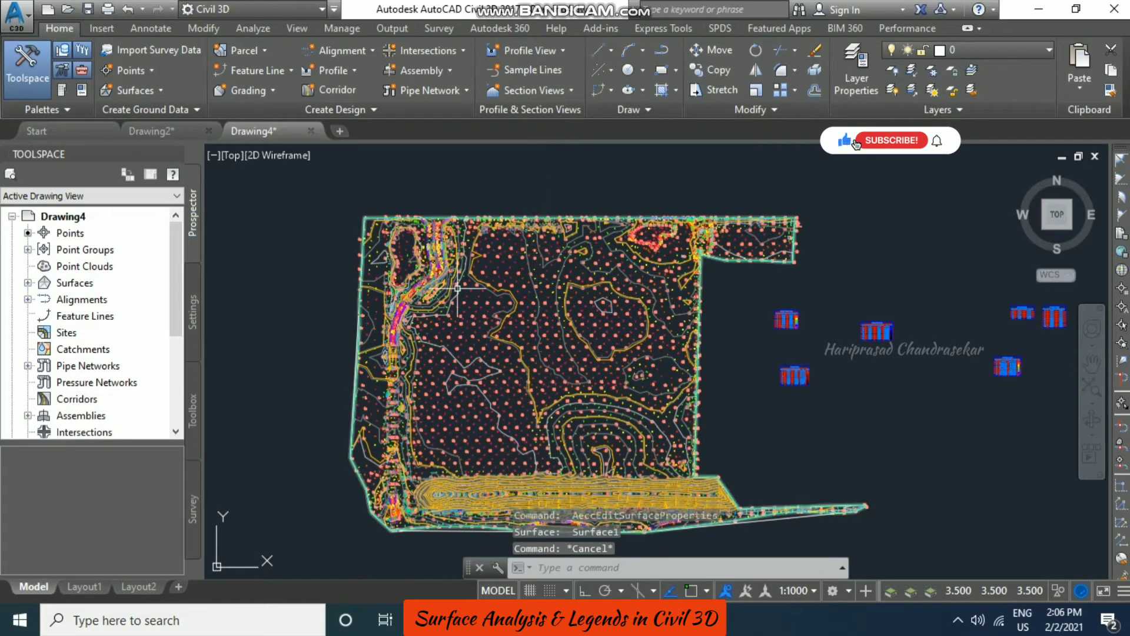
Step: Turn off Slope Arrows, Major Contour and Minor Contour in the surface style's plan display, and apply the style
scroll(498, 296, "up", 5)
scroll(485, 241, "down", 3)
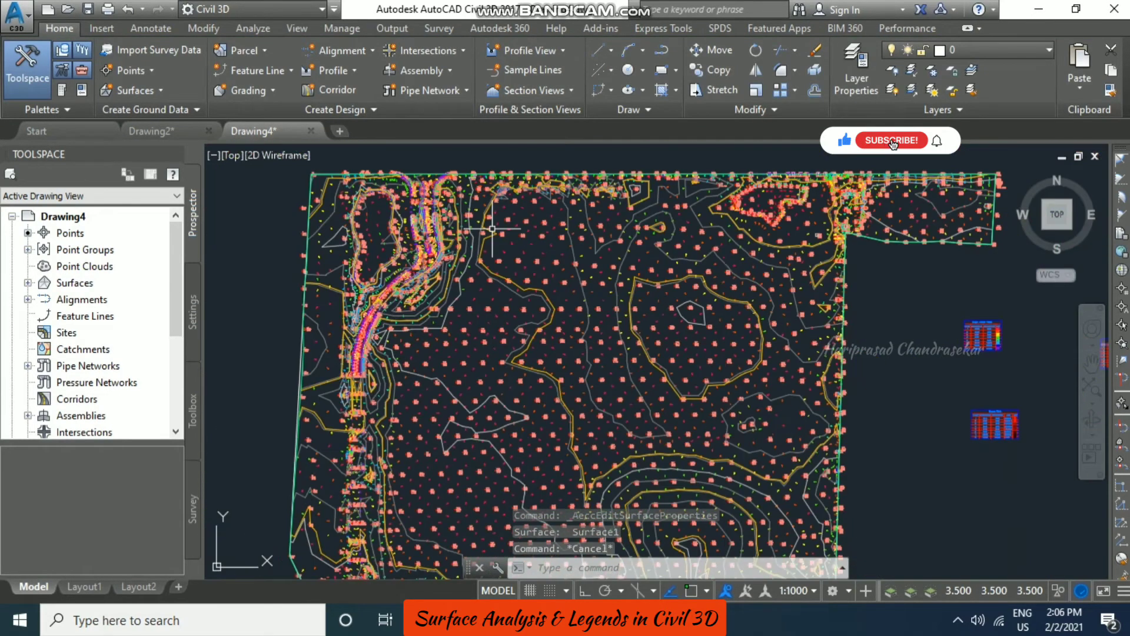
left_click(572, 249)
left_click(263, 88)
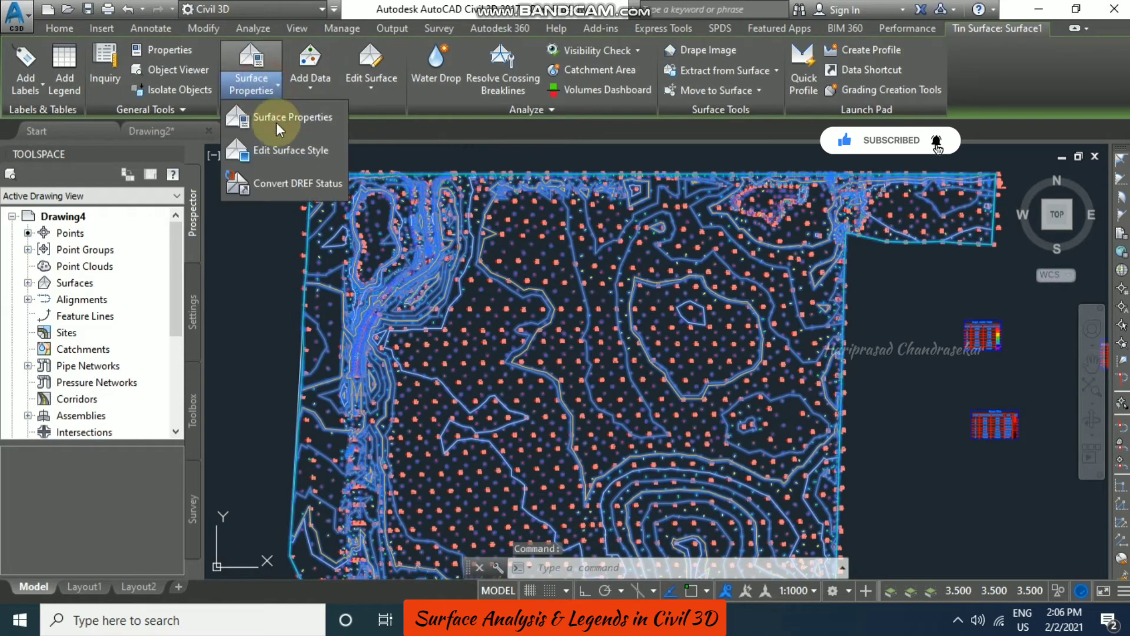
left_click(284, 150)
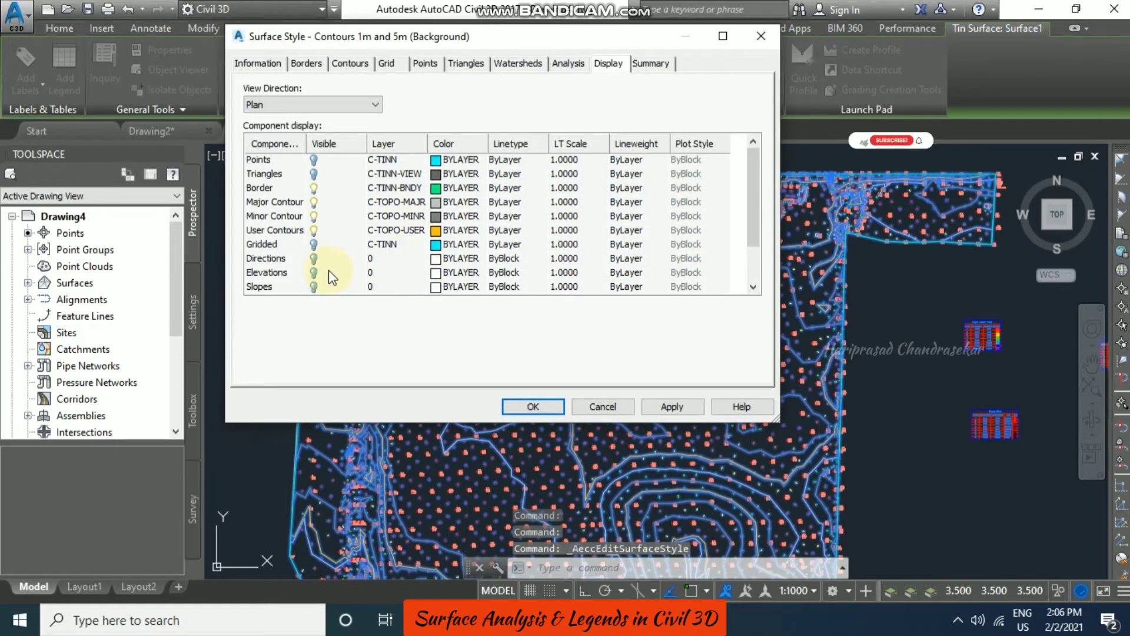
scroll(329, 270, "down", 1)
left_click(316, 262)
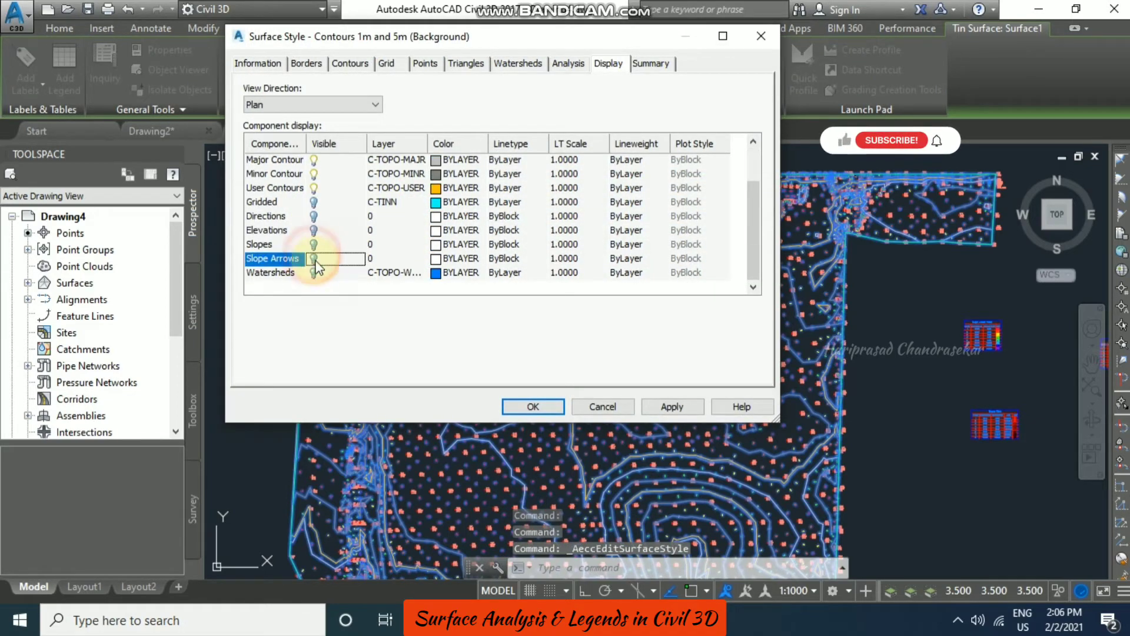
scroll(317, 262, "up", 1)
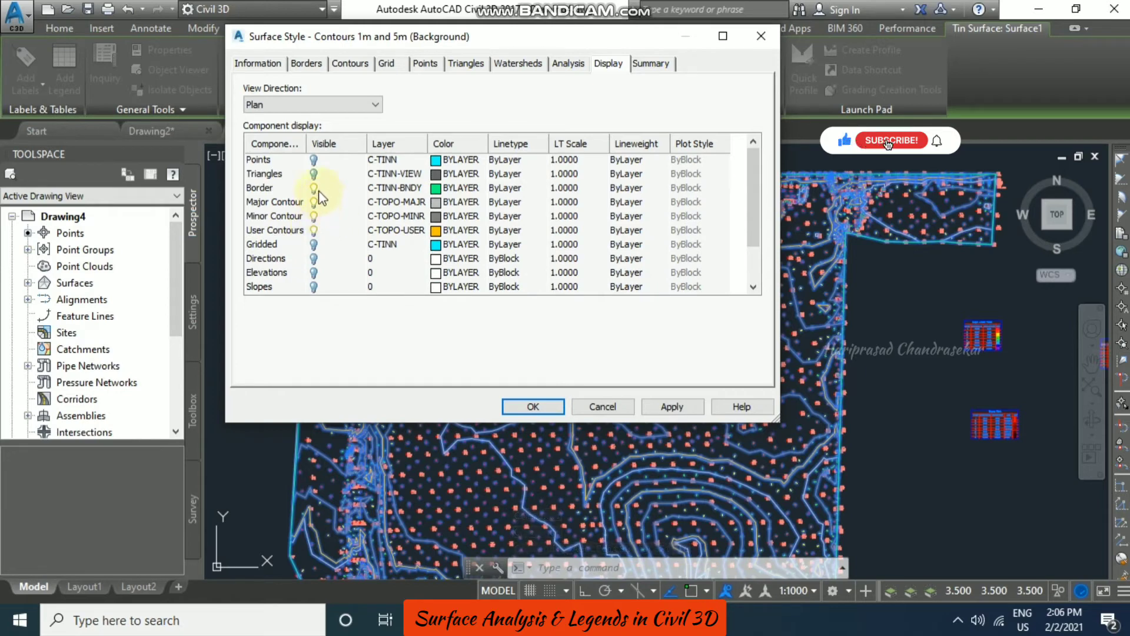
left_click(314, 201)
left_click(313, 216)
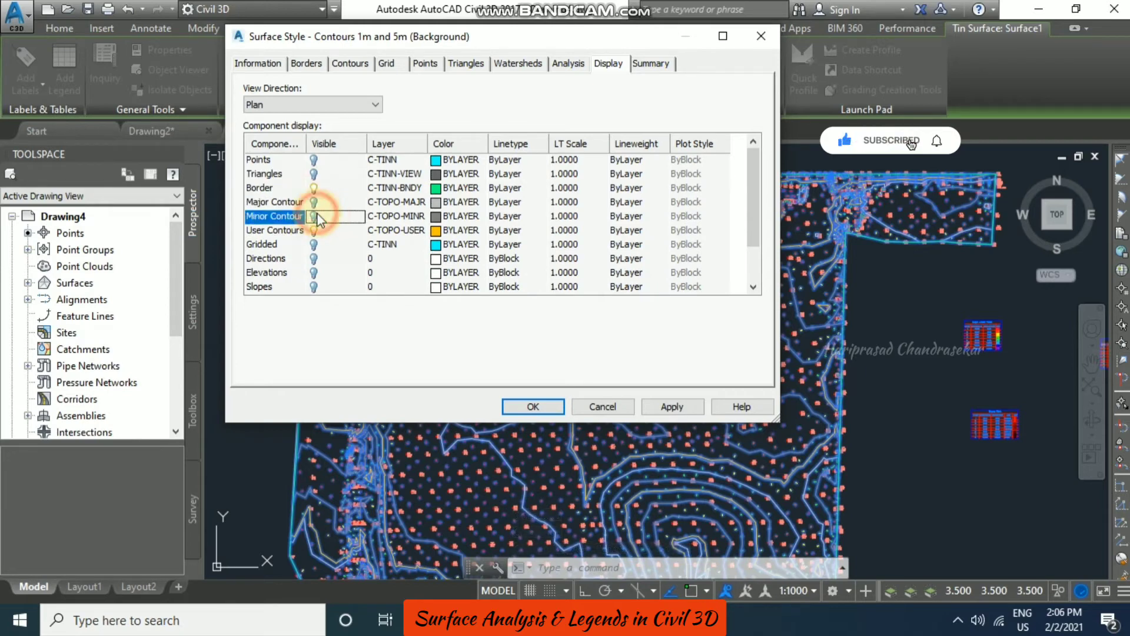
left_click(671, 406)
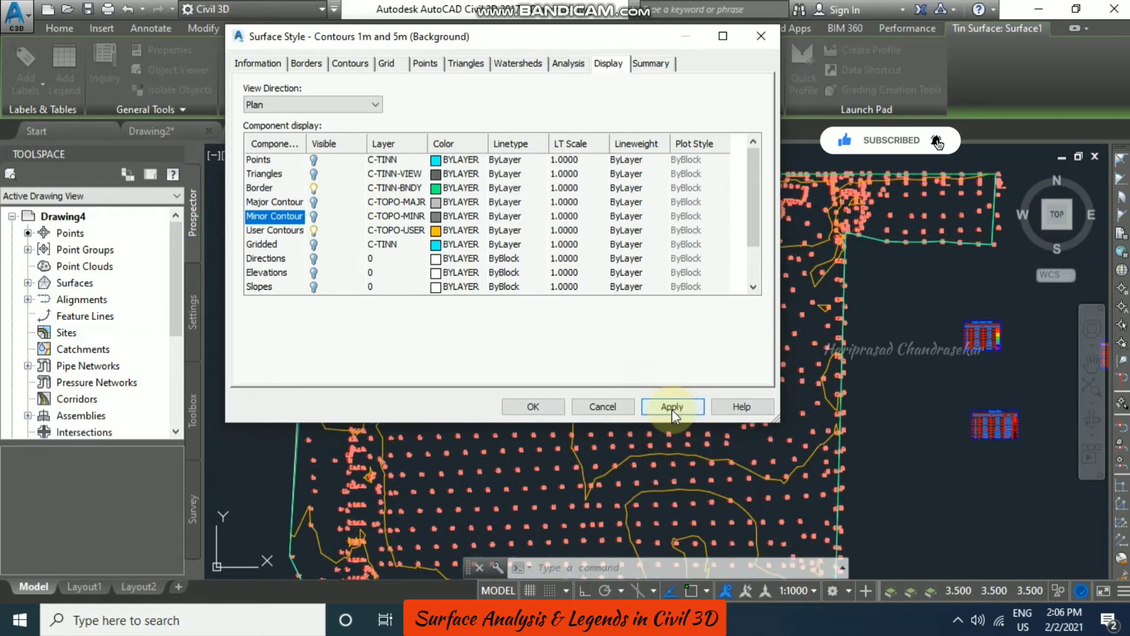
left_click(557, 406)
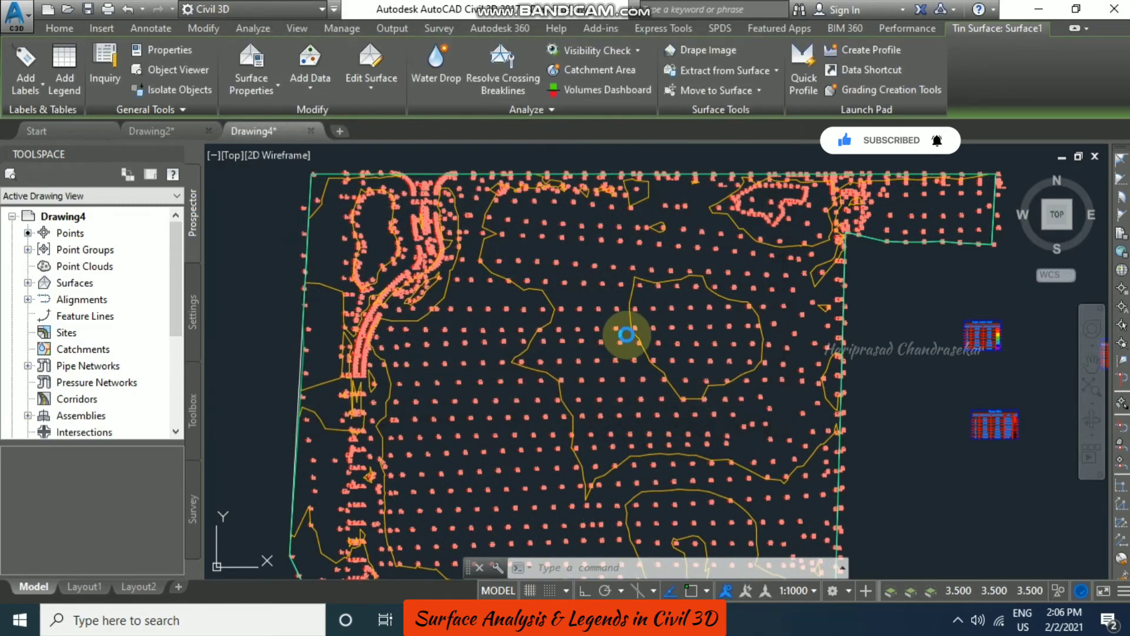
middle_click_drag(745, 340, 751, 298)
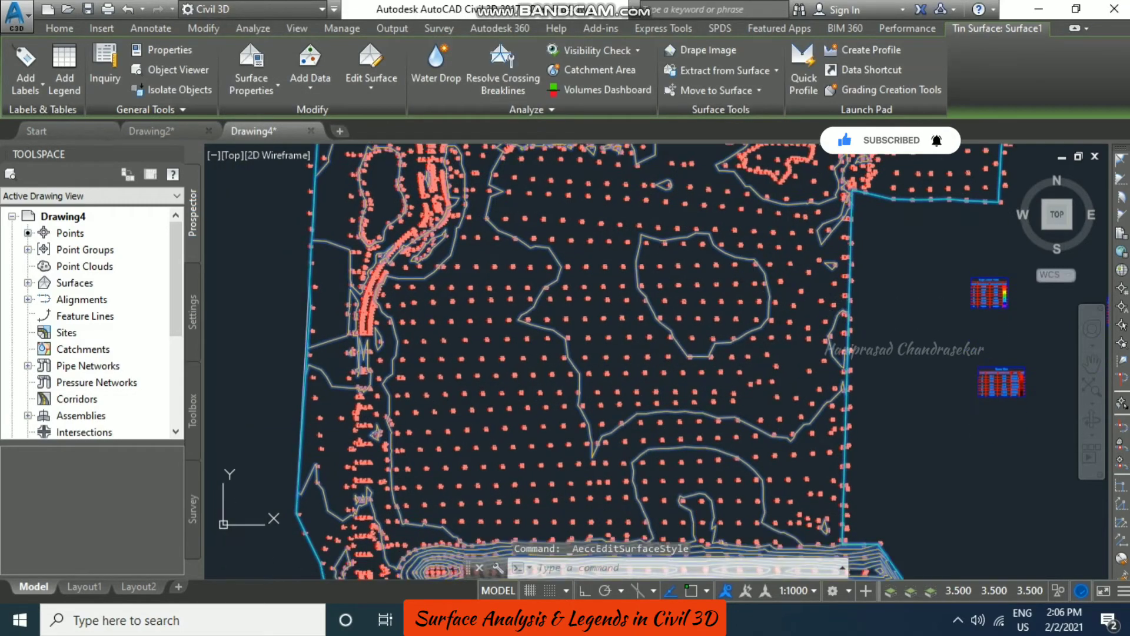
key("Escape")
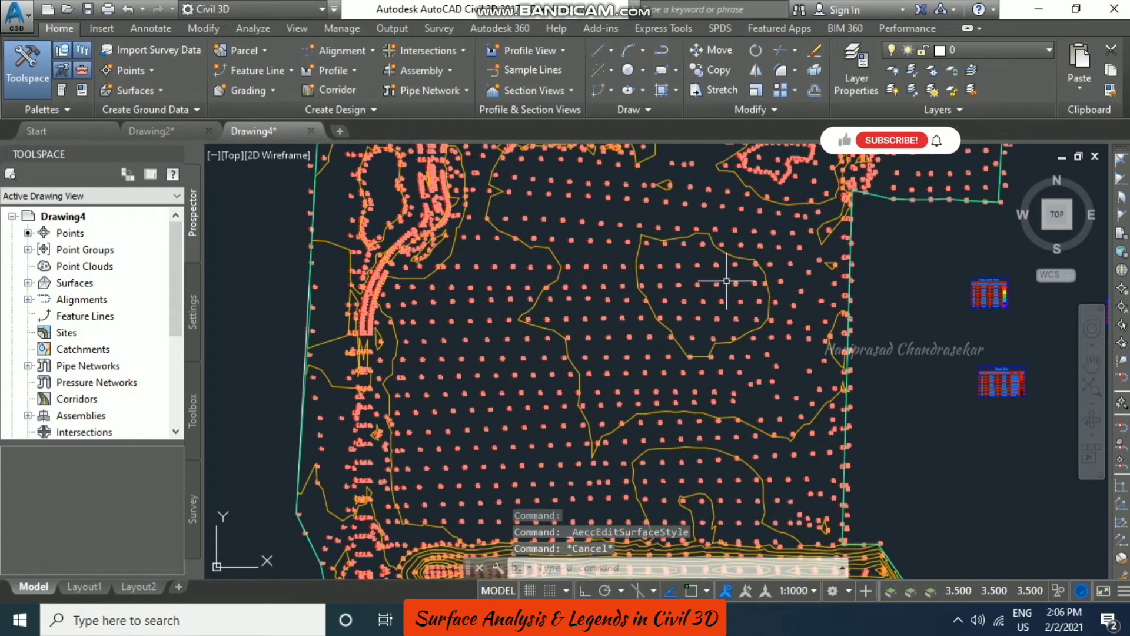
Step: Add a dynamic user-defined contours legend table for the surface below the existing legend tables and inspect its elevations
scroll(731, 289, "down", 2)
scroll(671, 286, "down", 1)
left_click(669, 287)
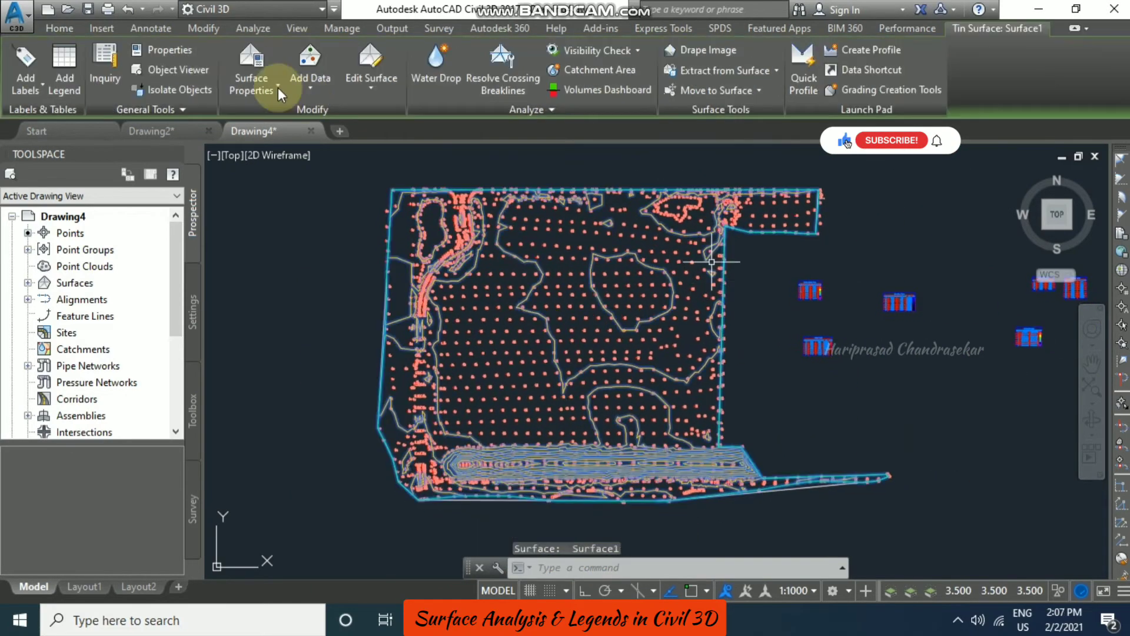
left_click(74, 84)
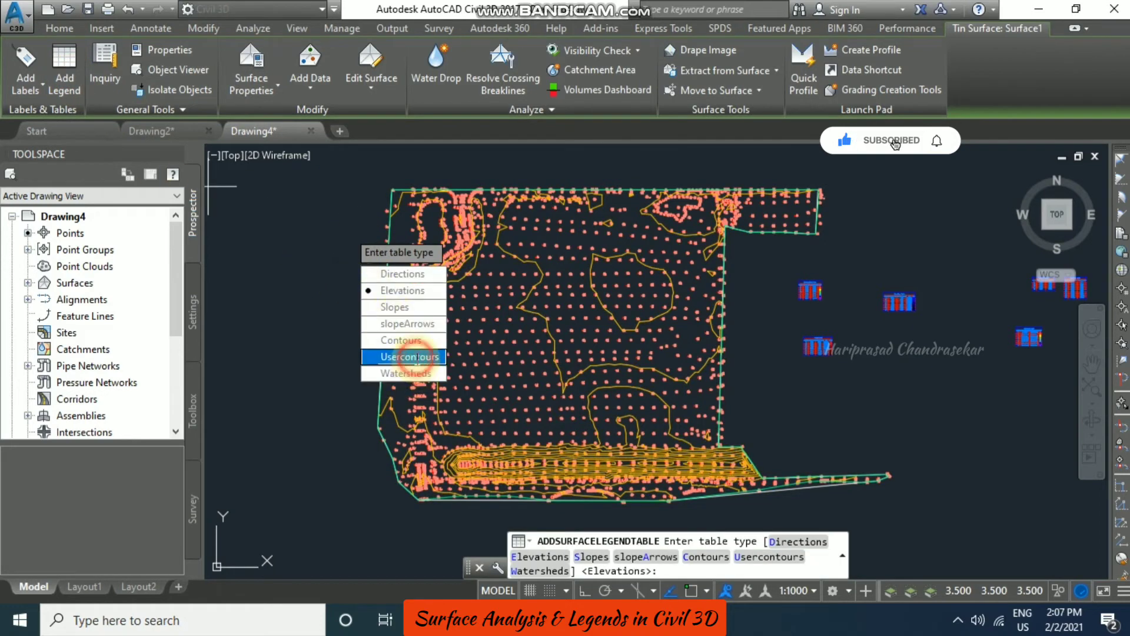
left_click(409, 357)
type("D")
key("Return")
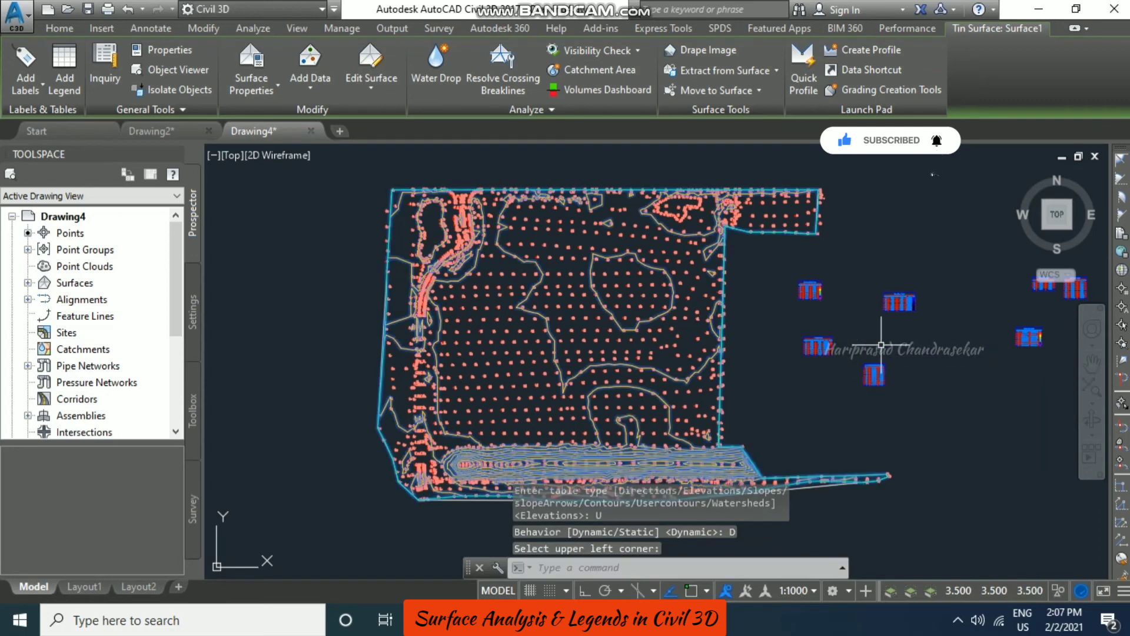
scroll(871, 364, "up", 5)
left_click(646, 211)
scroll(731, 210, "up", 4)
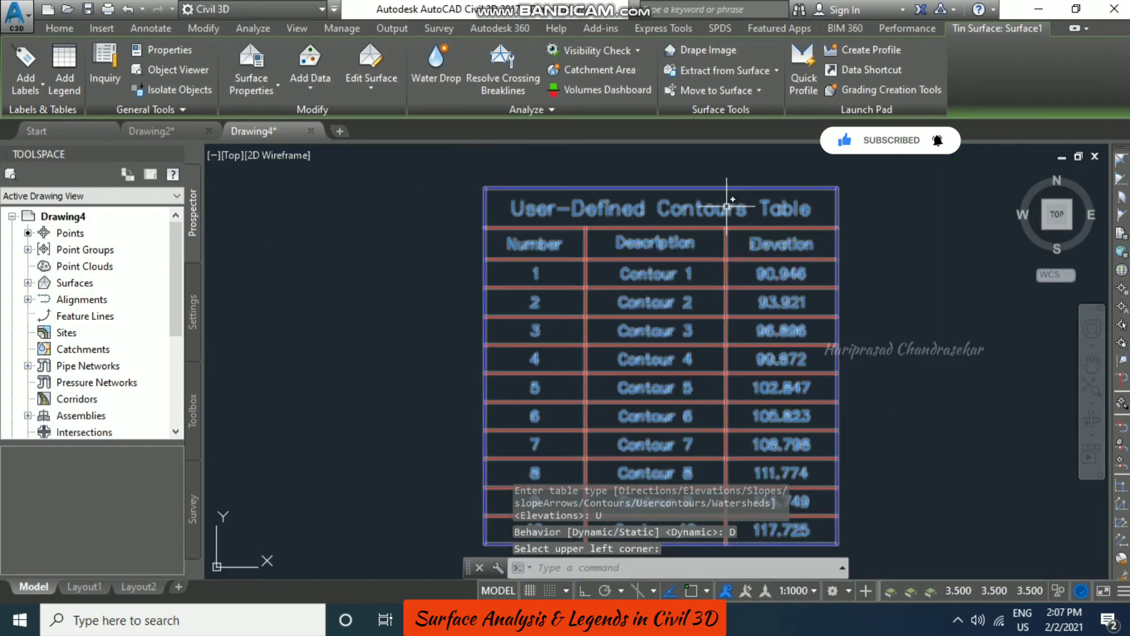
middle_click_drag(277, 373, 310, 327)
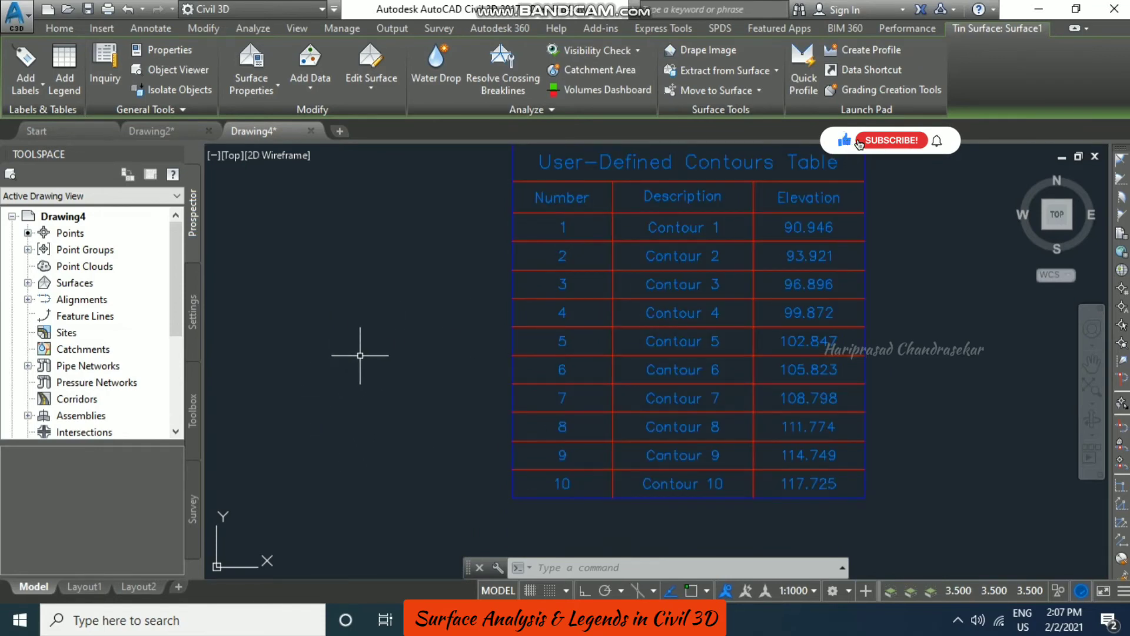
Step: Return to the surface and examine the user-defined contours between the survey points
scroll(469, 341, "down", 4)
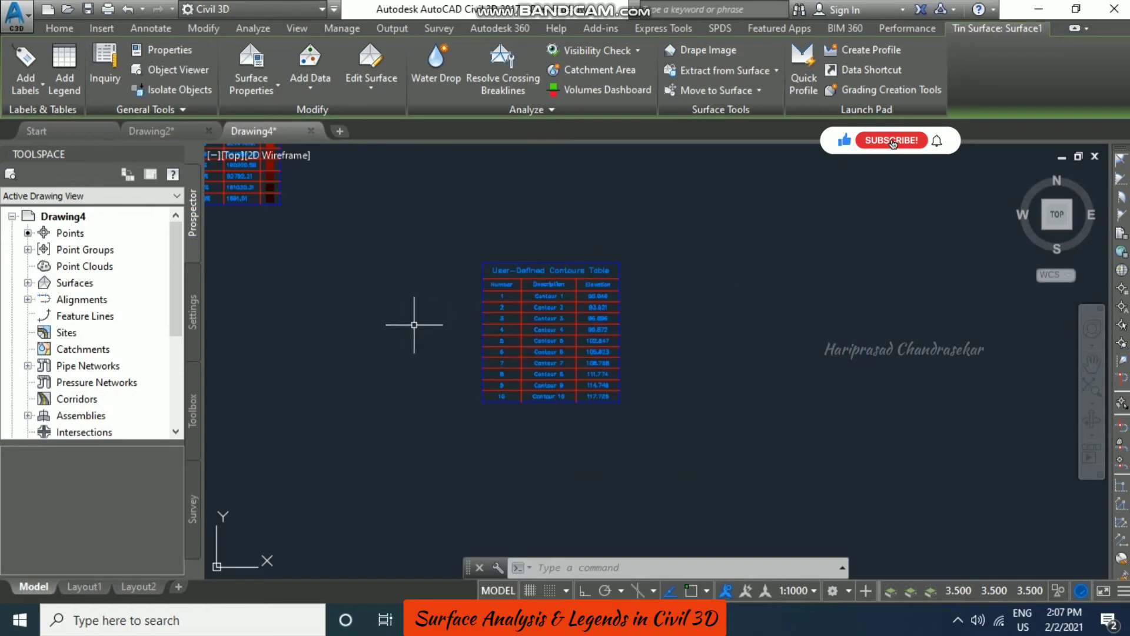
scroll(405, 322, "down", 2)
mouse_move(404, 316)
middle_mouse_down()
mouse_move(795, 270)
mouse_move(725, 270)
middle_mouse_up()
scroll(725, 270, "up", 5)
mouse_move(596, 284)
middle_mouse_down()
mouse_move(859, 424)
mouse_move(656, 341)
mouse_move(615, 282)
mouse_move(589, 278)
middle_mouse_up()
key("Escape")
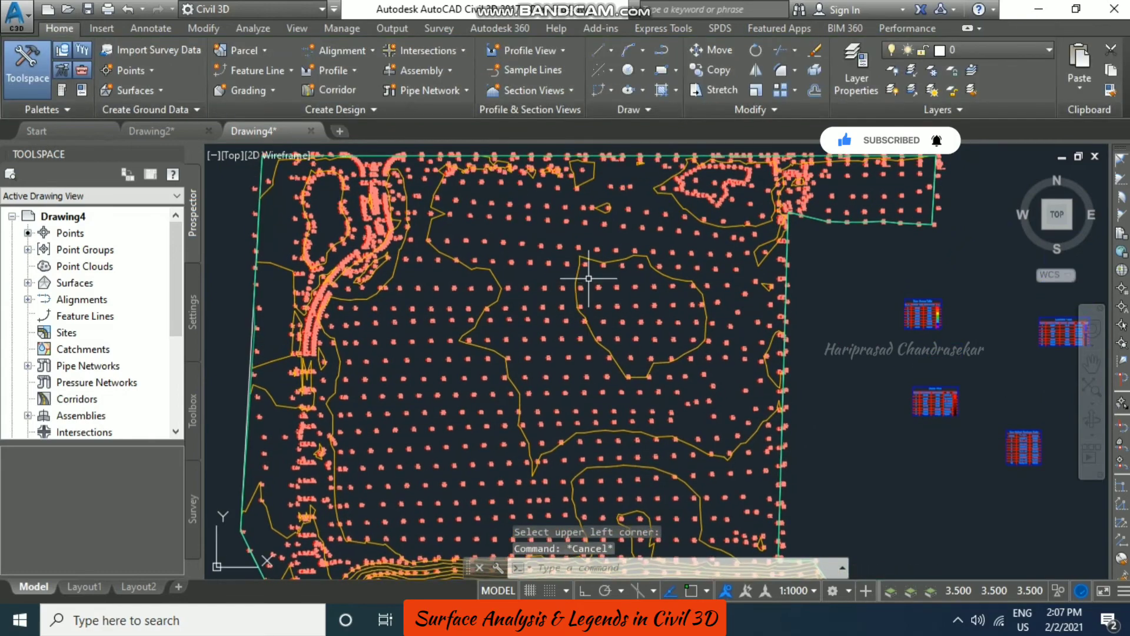
left_click(599, 264)
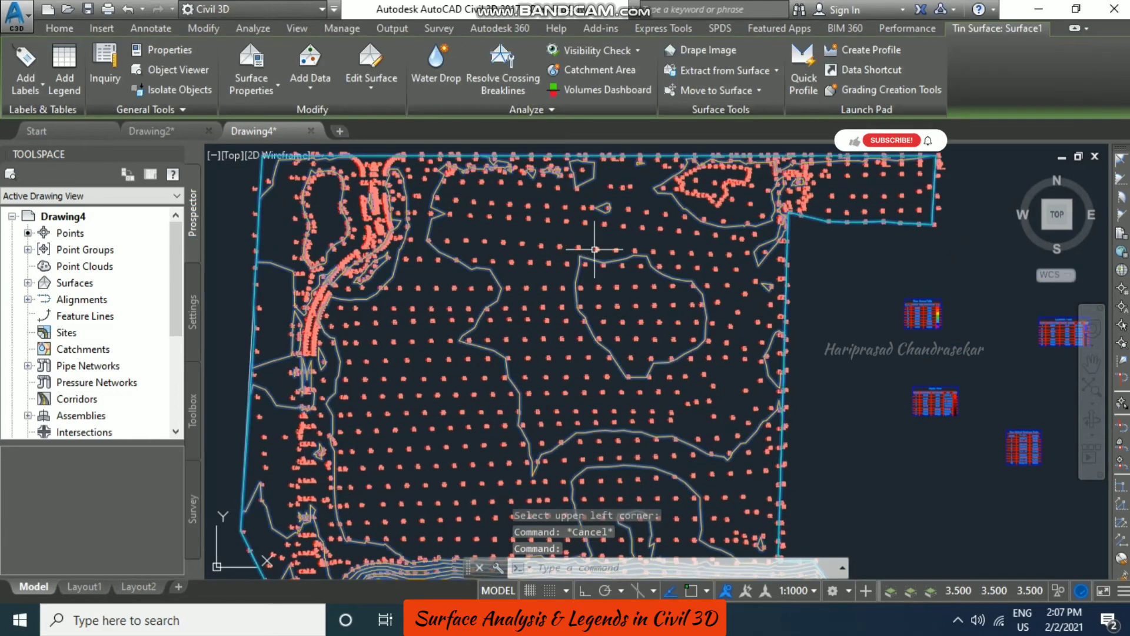
key("Escape")
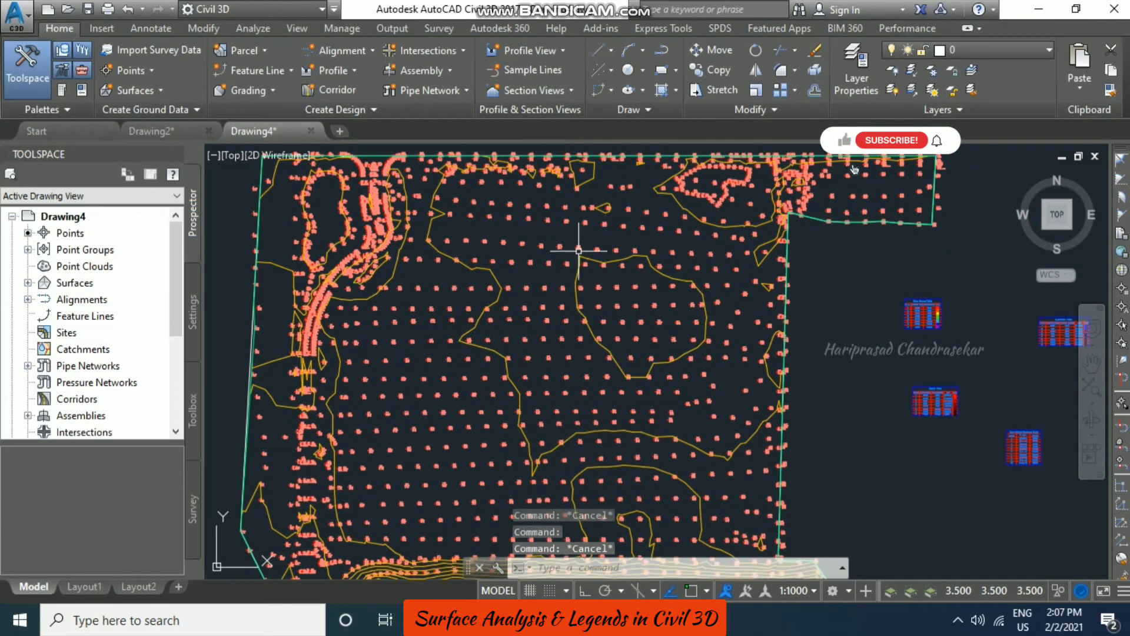
Step: Open the surface's style for editing and examine its analysis settings for directions, elevations, slopes and slope arrows
left_click(585, 257)
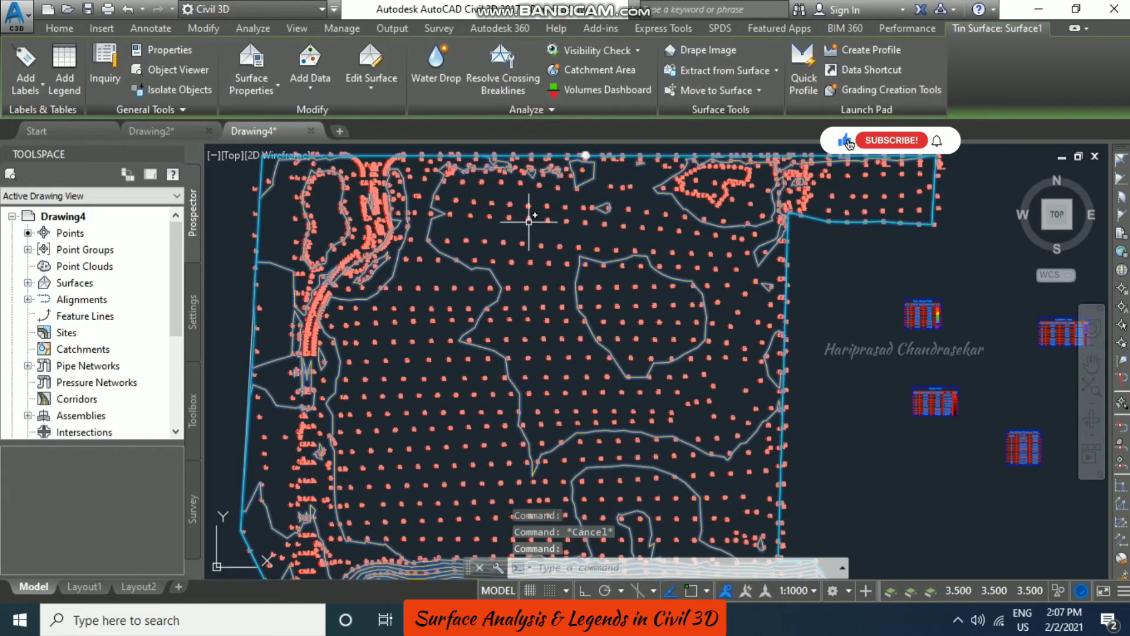
left_click(265, 90)
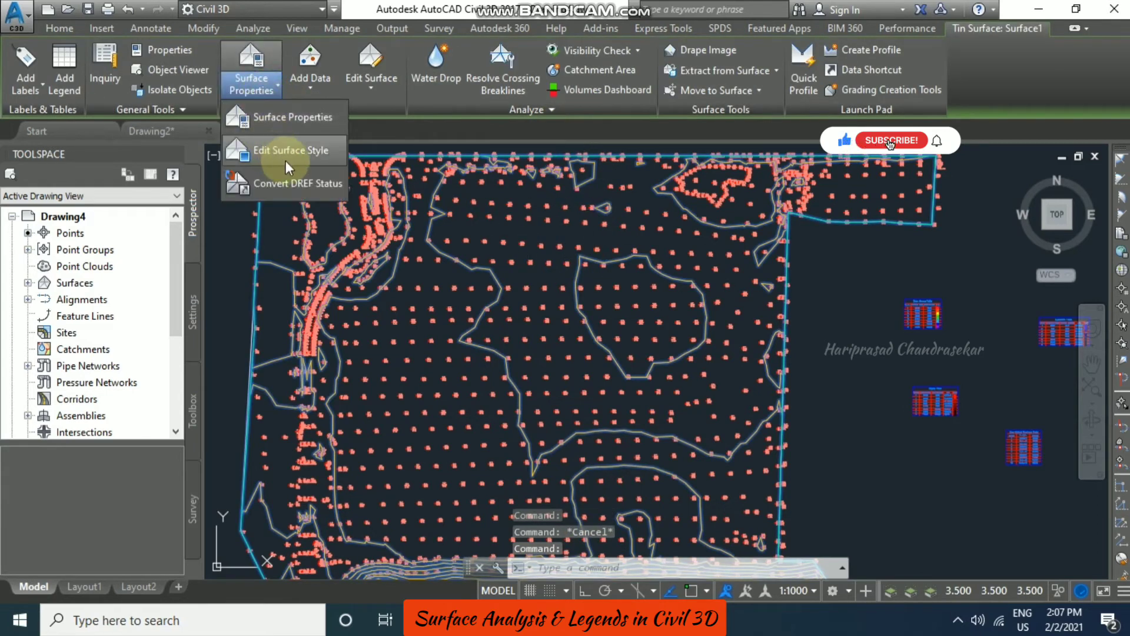
left_click(309, 152)
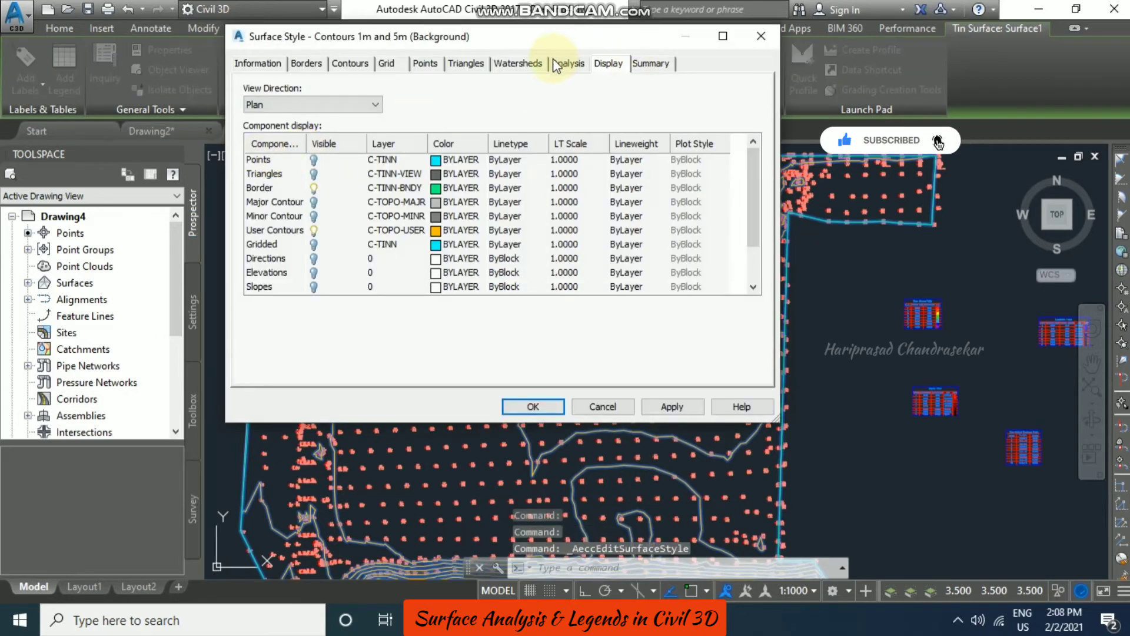
left_click(566, 64)
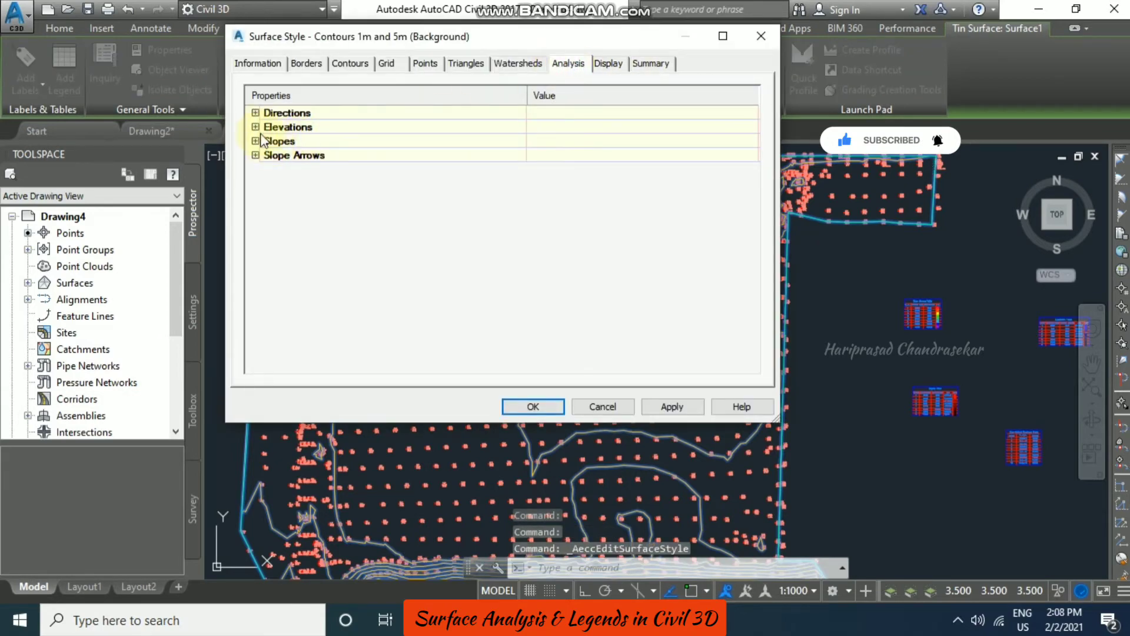
left_click(255, 113)
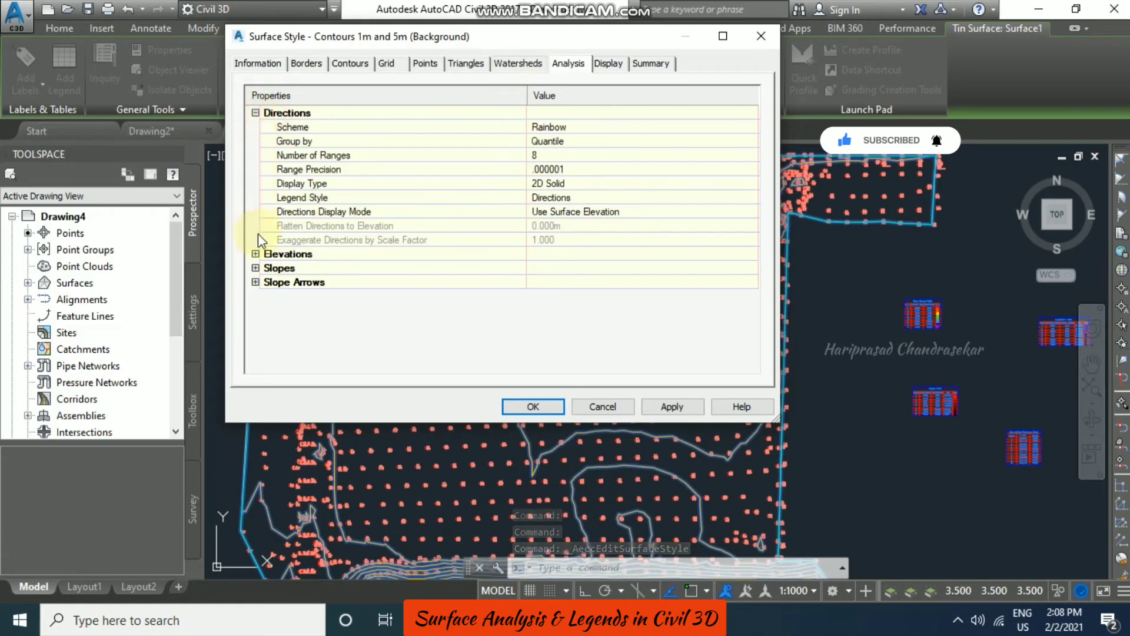
left_click(255, 254)
scroll(261, 253, "down", 3)
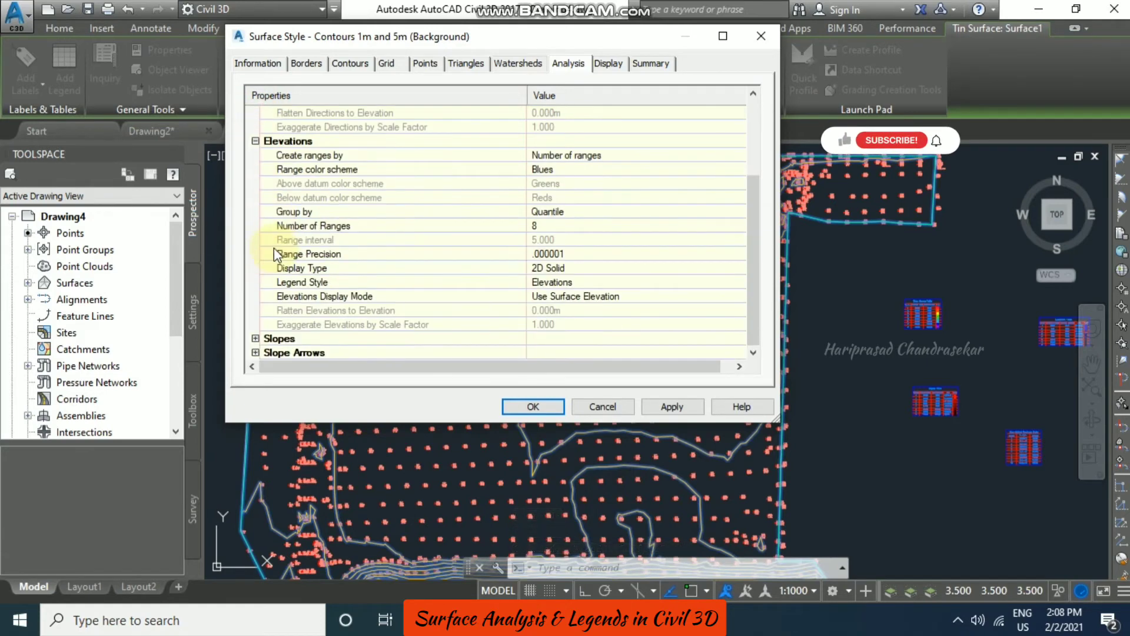
left_click(256, 338)
left_click(255, 352)
scroll(345, 293, "down", 3)
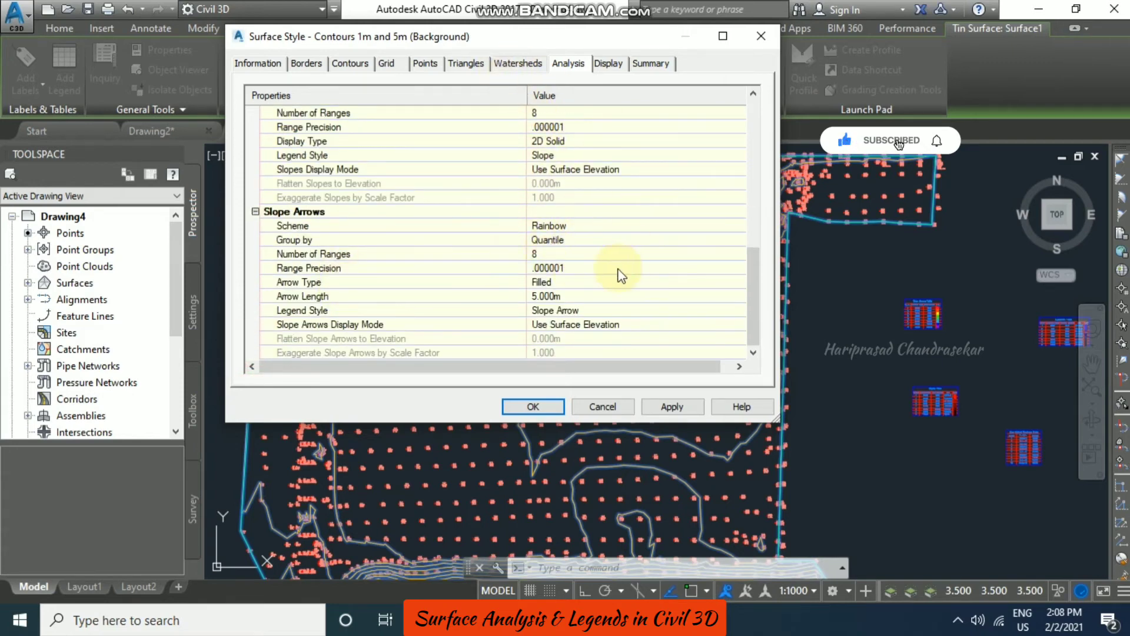
Step: Examine the contour intervals, contour depressions and contour smoothing settings in the surface style
left_click(348, 62)
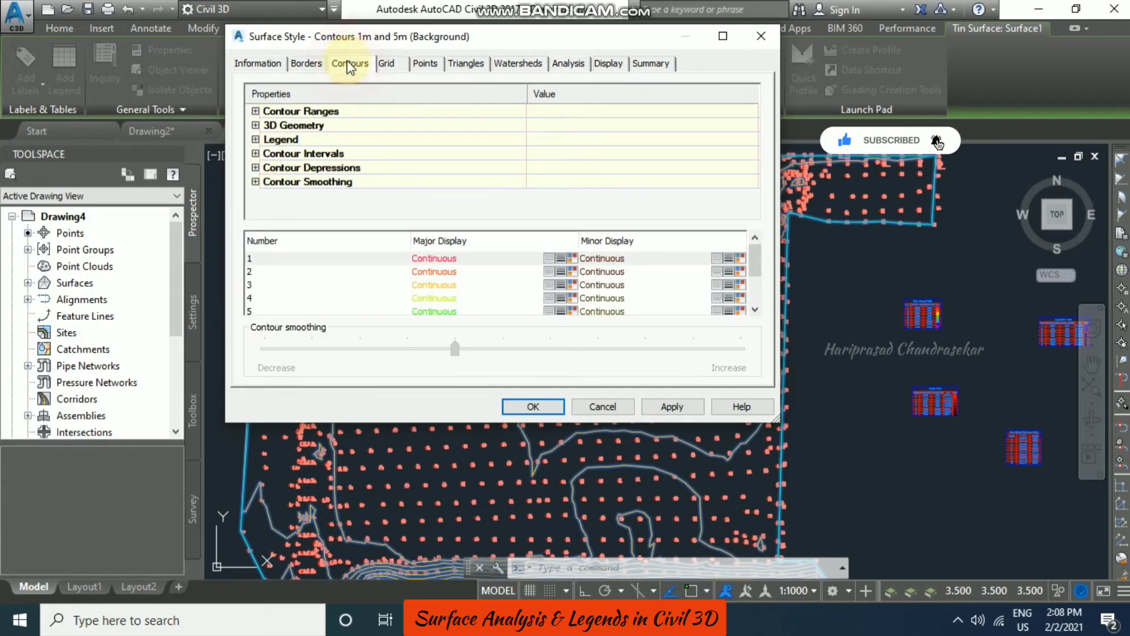
left_click(256, 154)
scroll(365, 171, "down", 1)
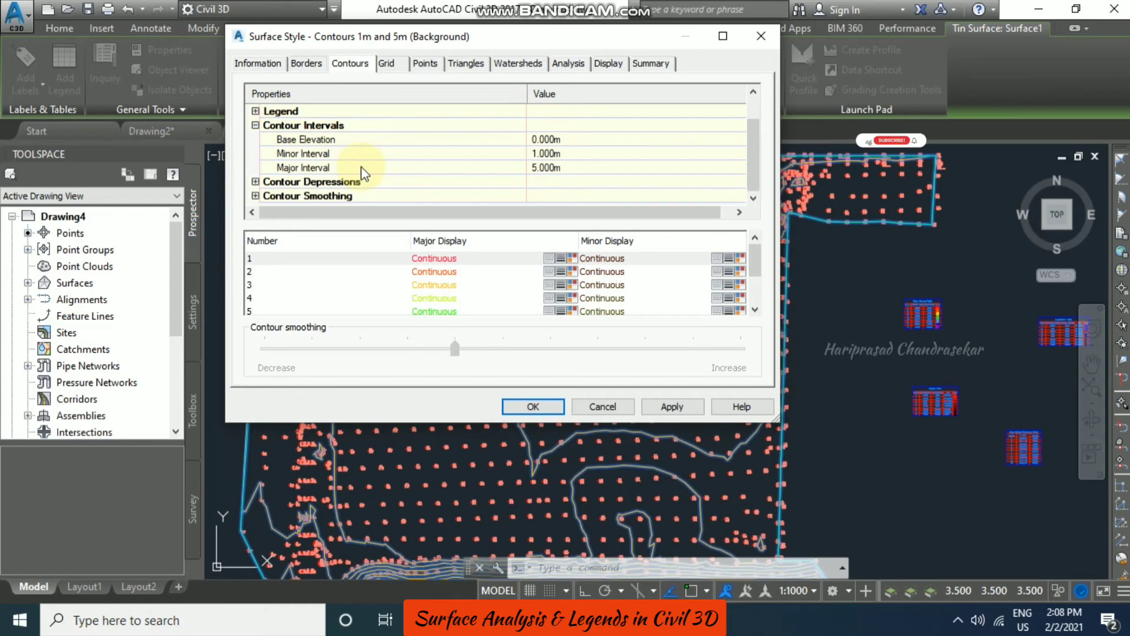
left_click(255, 182)
scroll(265, 190, "down", 1)
left_click(257, 196)
scroll(333, 175, "down", 1)
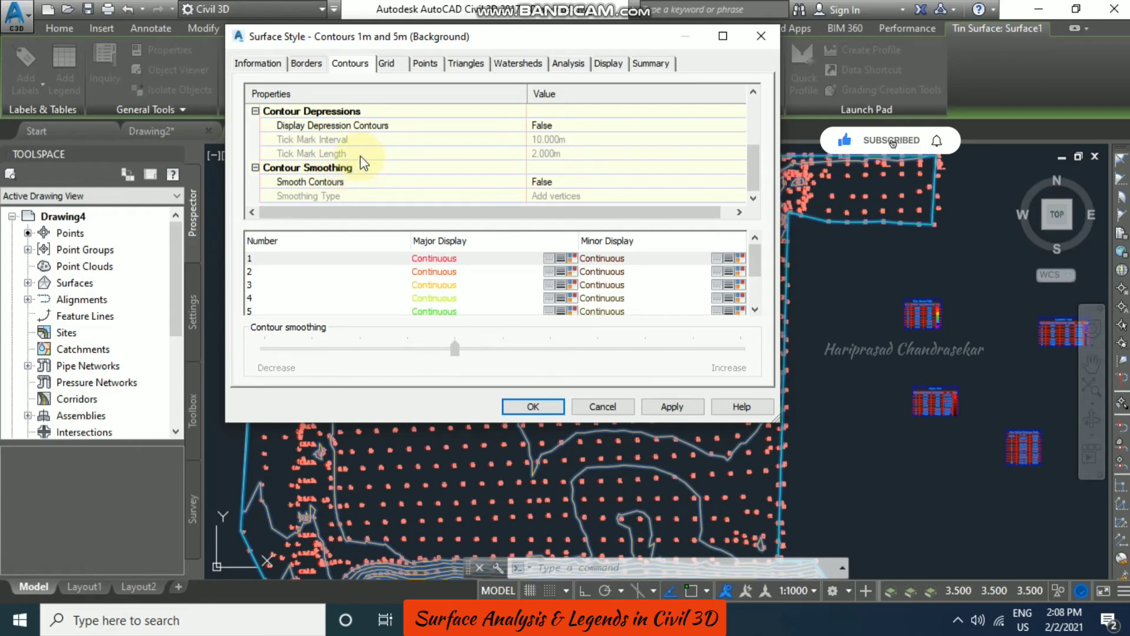
scroll(389, 144, "up", 1)
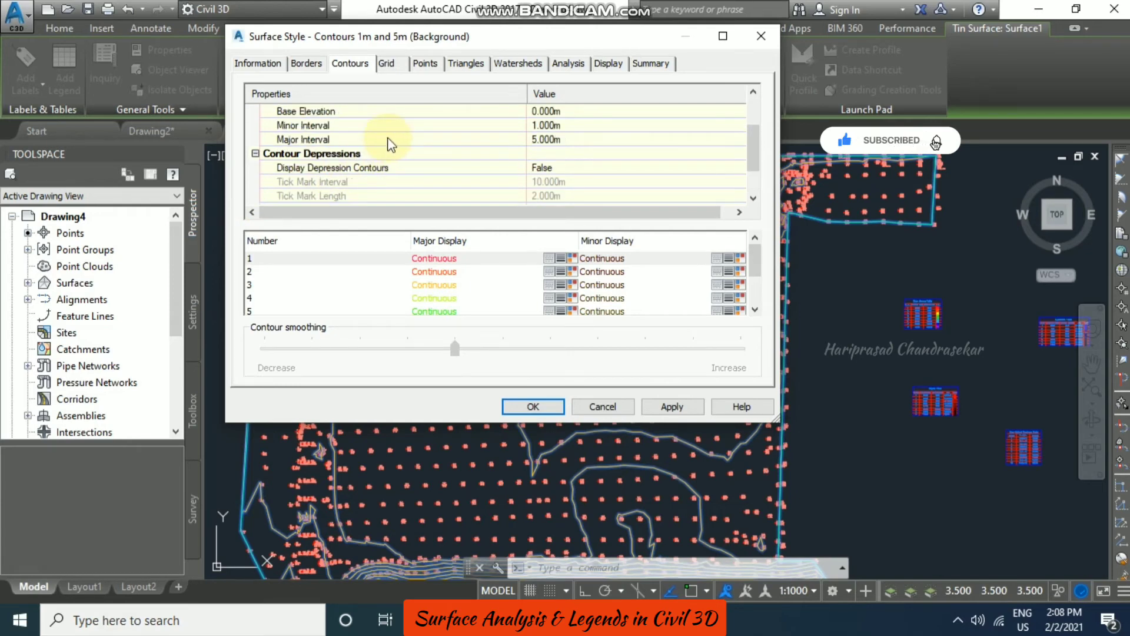
scroll(403, 150, "up", 1)
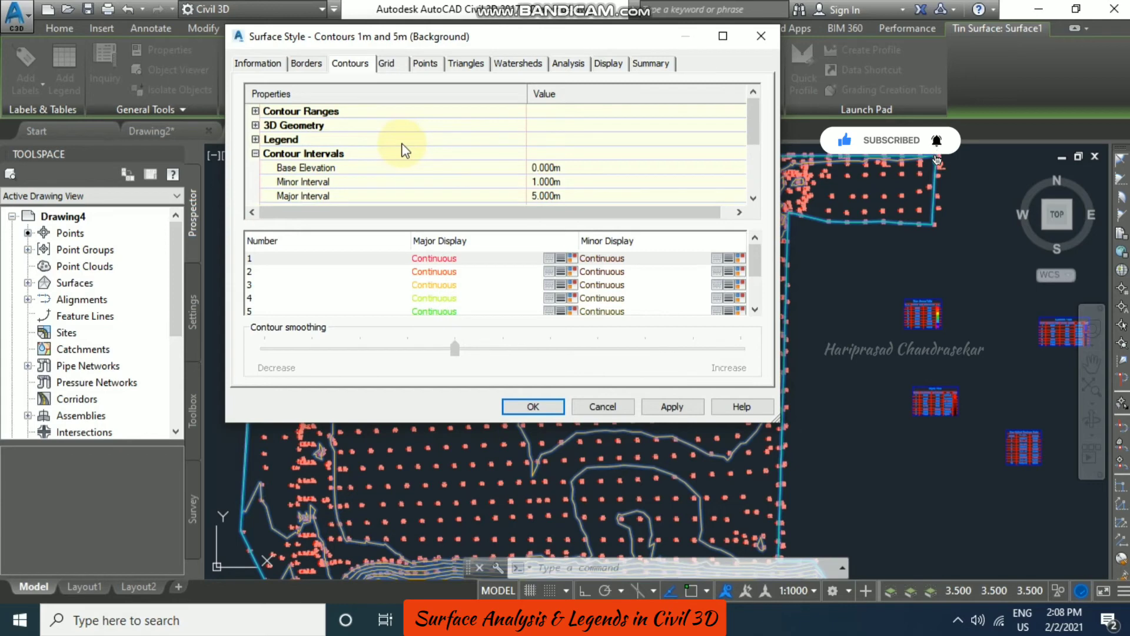
Step: Set the major contour interval of the surface style to 2 m and apply it
scroll(405, 150, "down", 1)
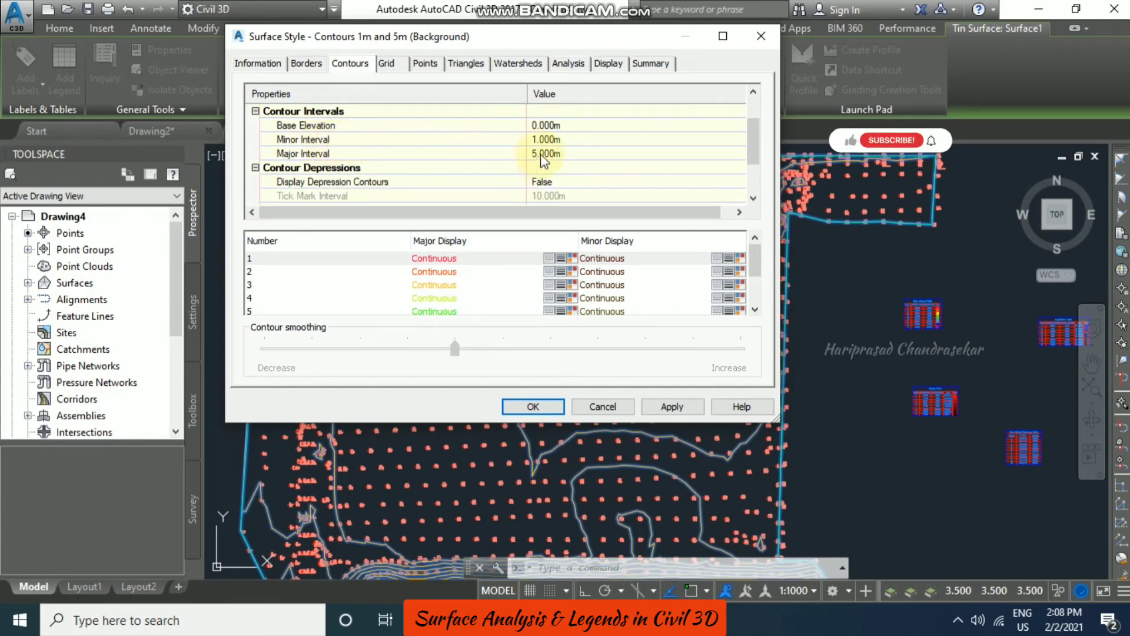
left_click(572, 153)
scroll(573, 156, "up", 1)
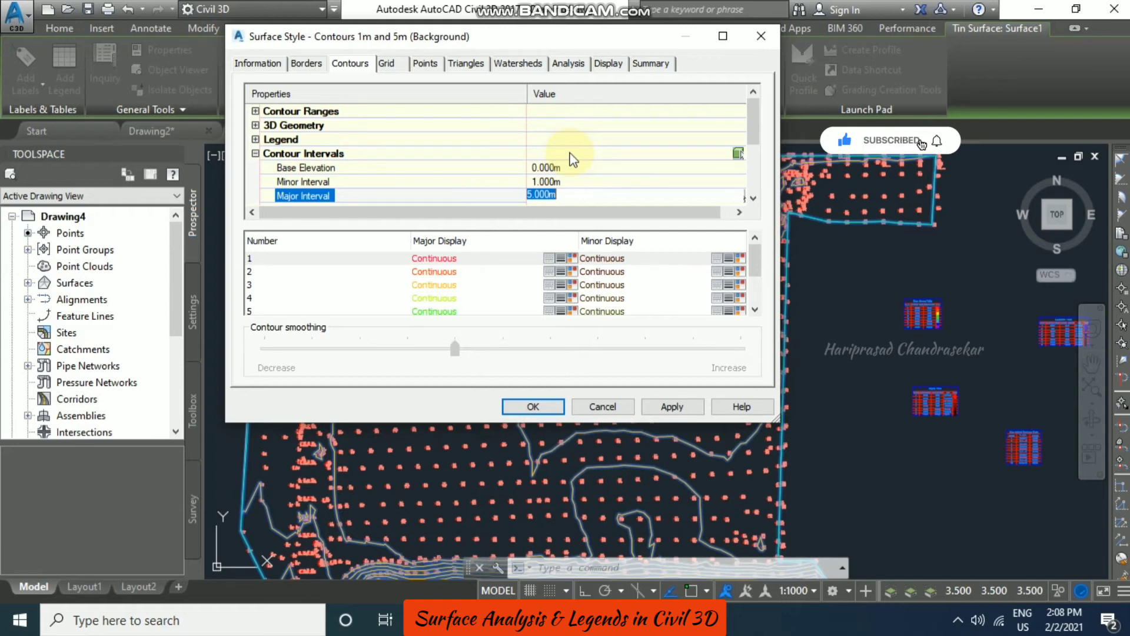
scroll(570, 154, "down", 1)
type("2")
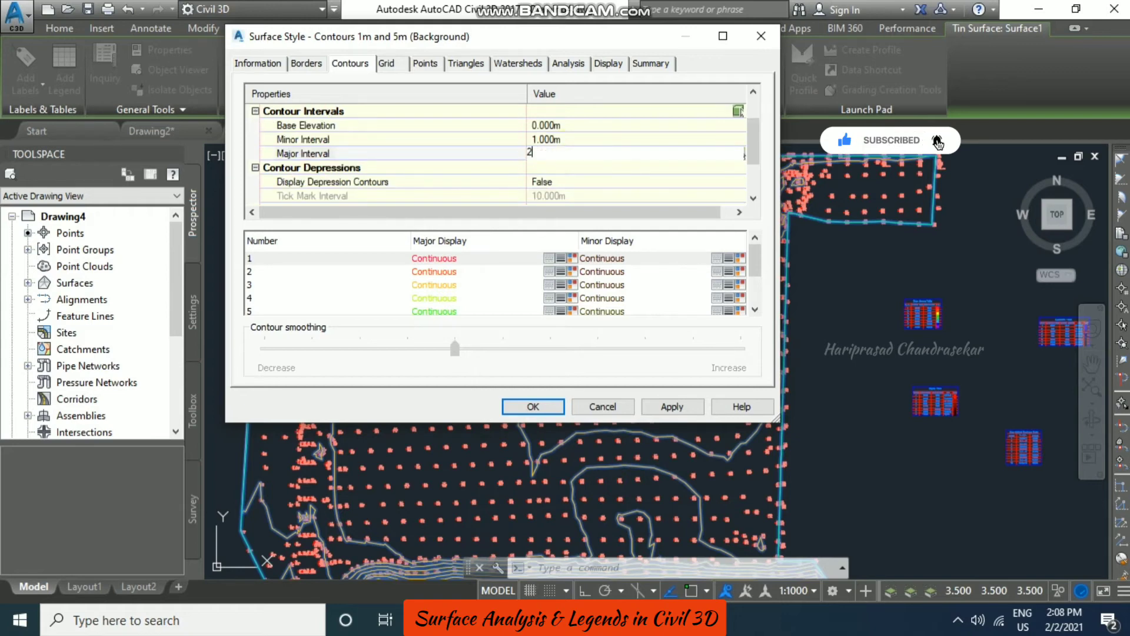
left_click(674, 407)
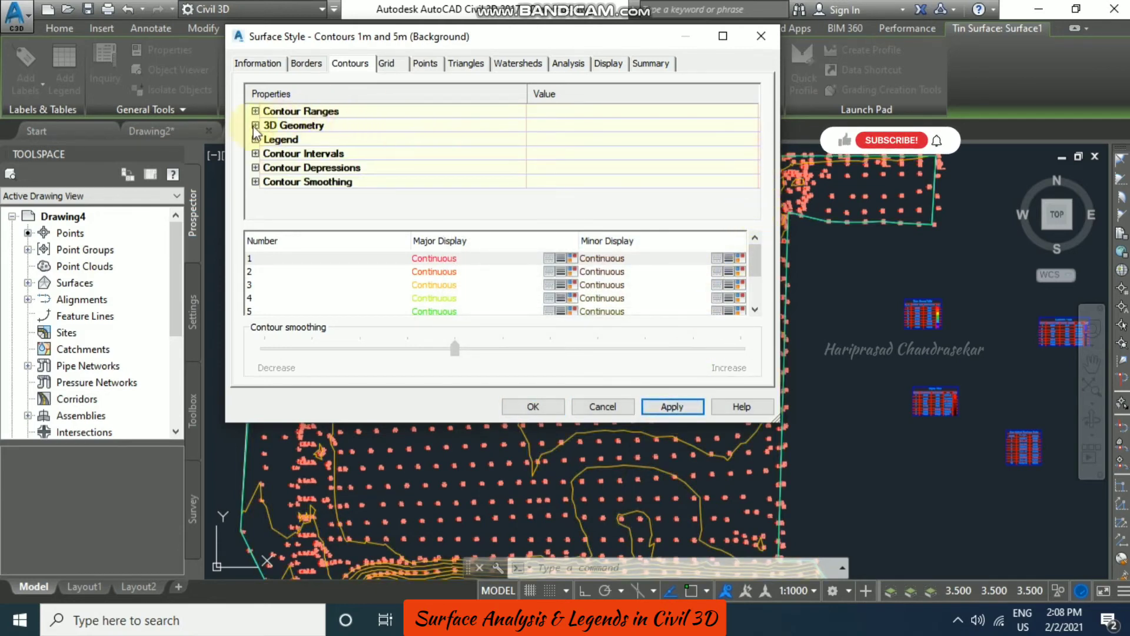
Step: Set the number of contour ranges in the surface style to 5 and accept the style
left_click(256, 154)
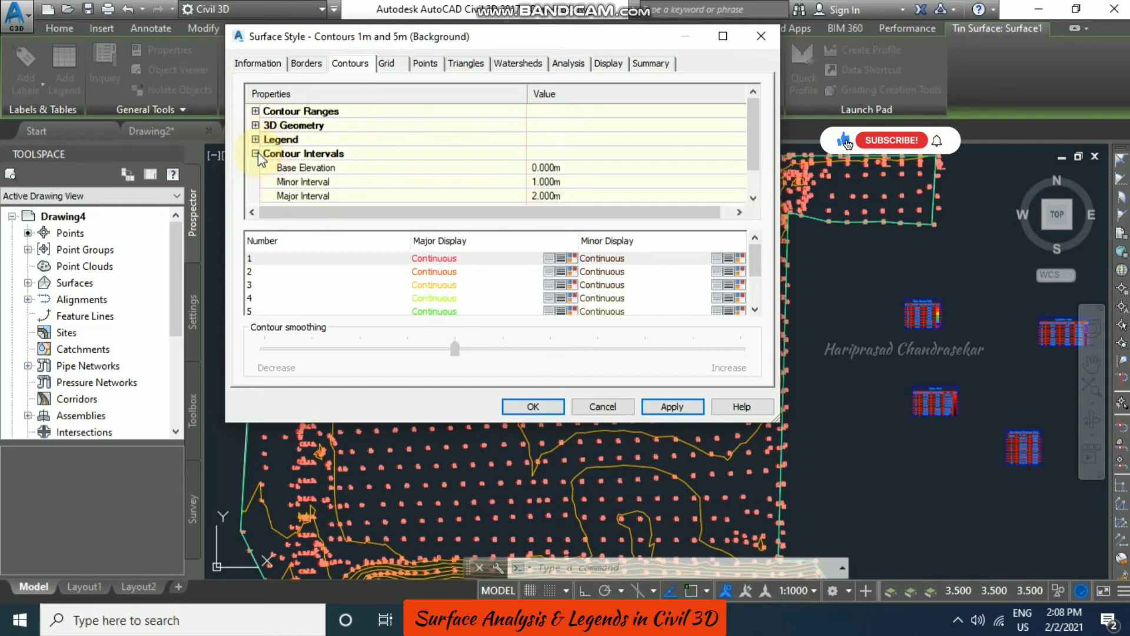
scroll(469, 178, "down", 1)
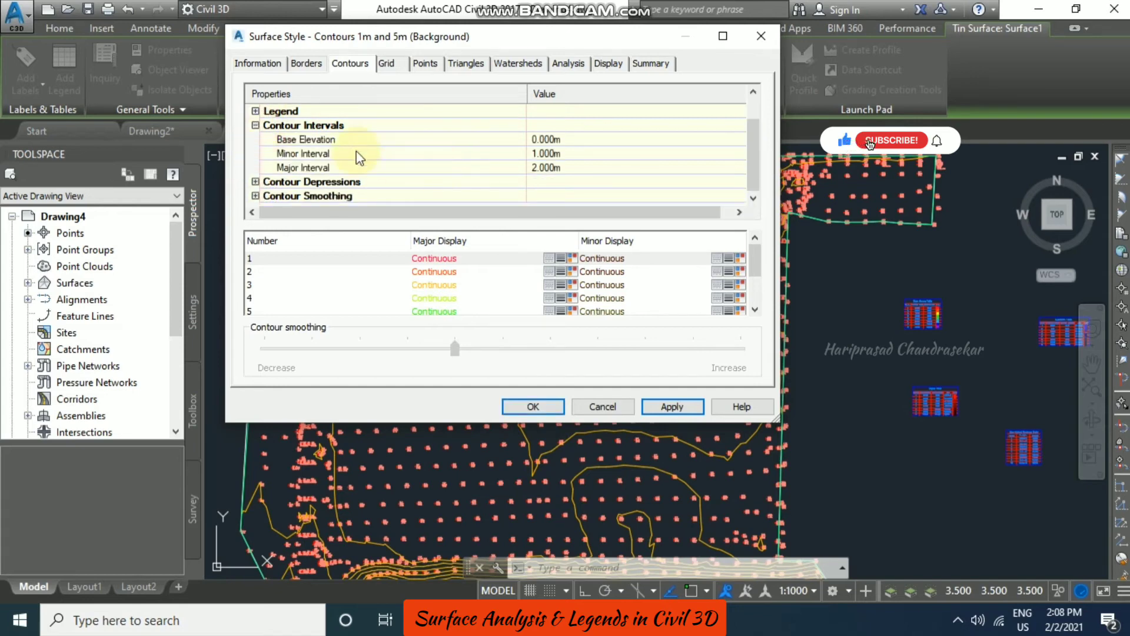
left_click(255, 111)
left_click(256, 113)
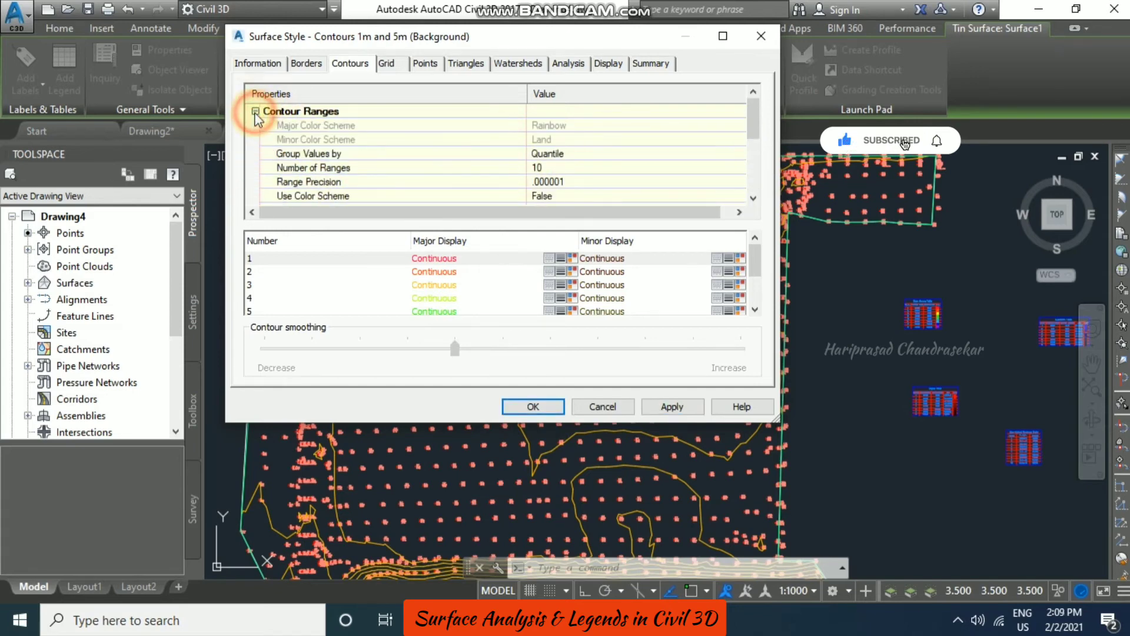
left_click(570, 168)
type("5")
left_click(532, 406)
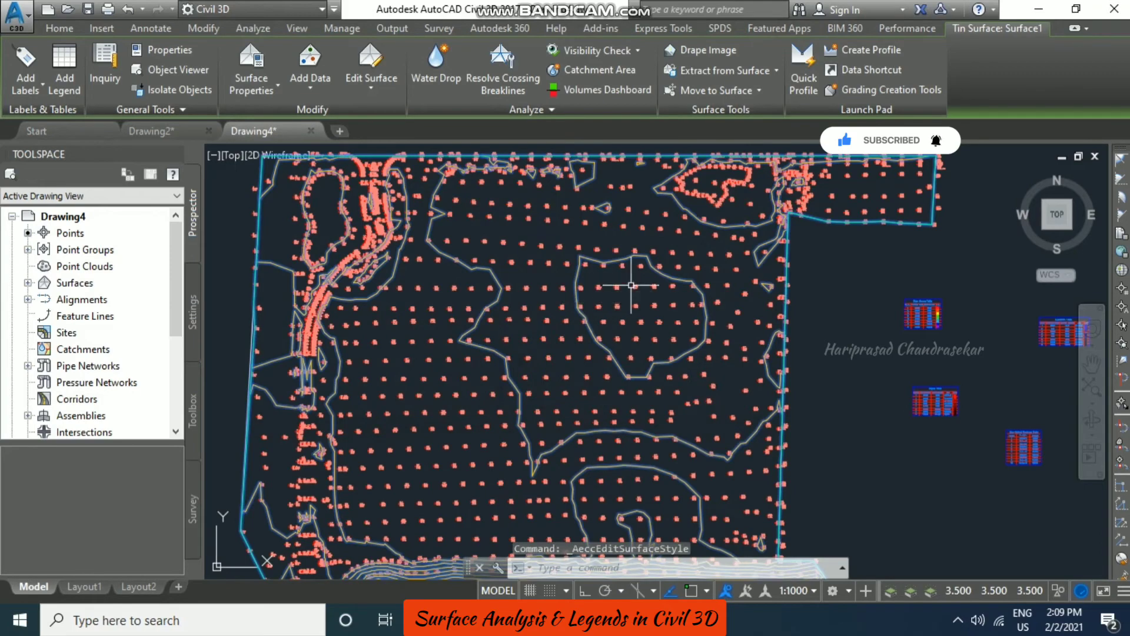
Step: Review the information, definition and analysis settings in the surface's properties, and close them without changes
left_click(251, 82)
left_click(285, 117)
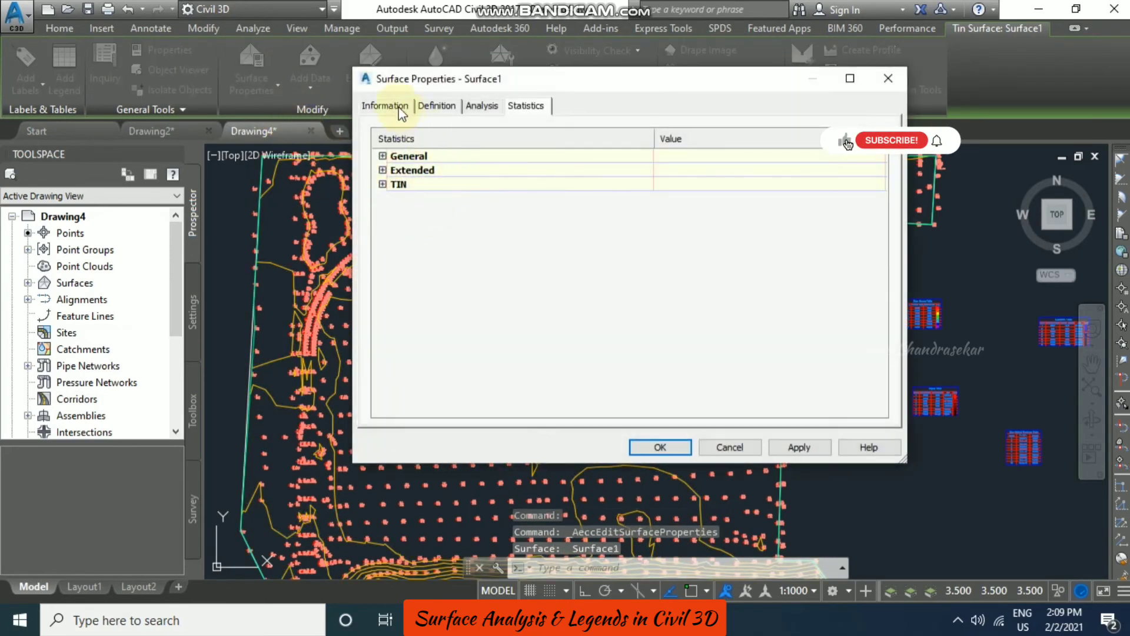
left_click(403, 111)
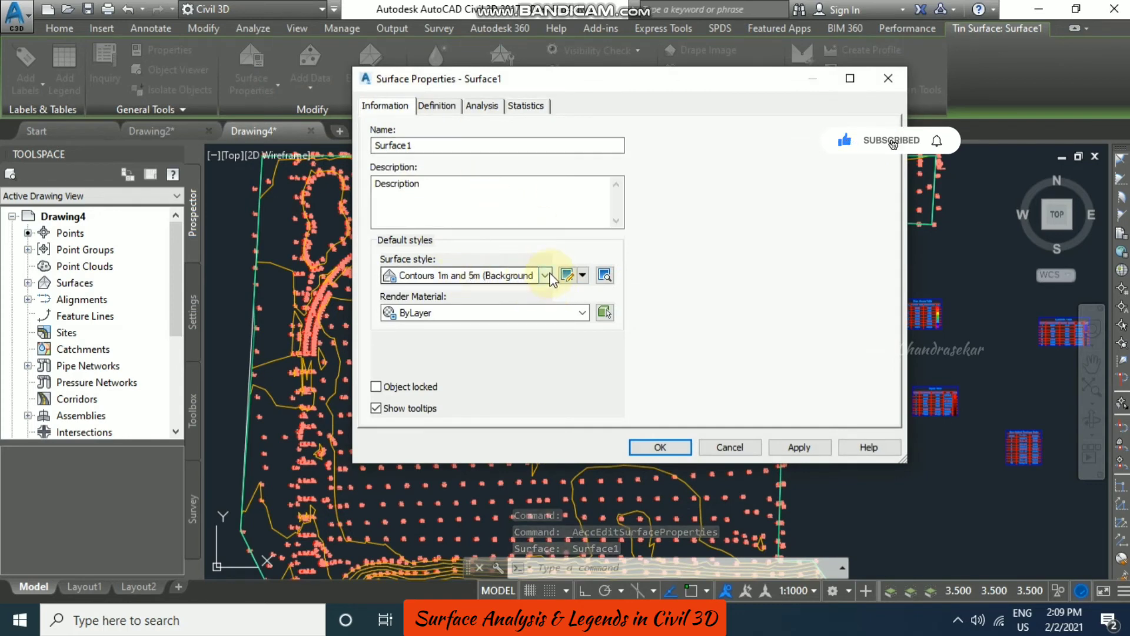
left_click(450, 107)
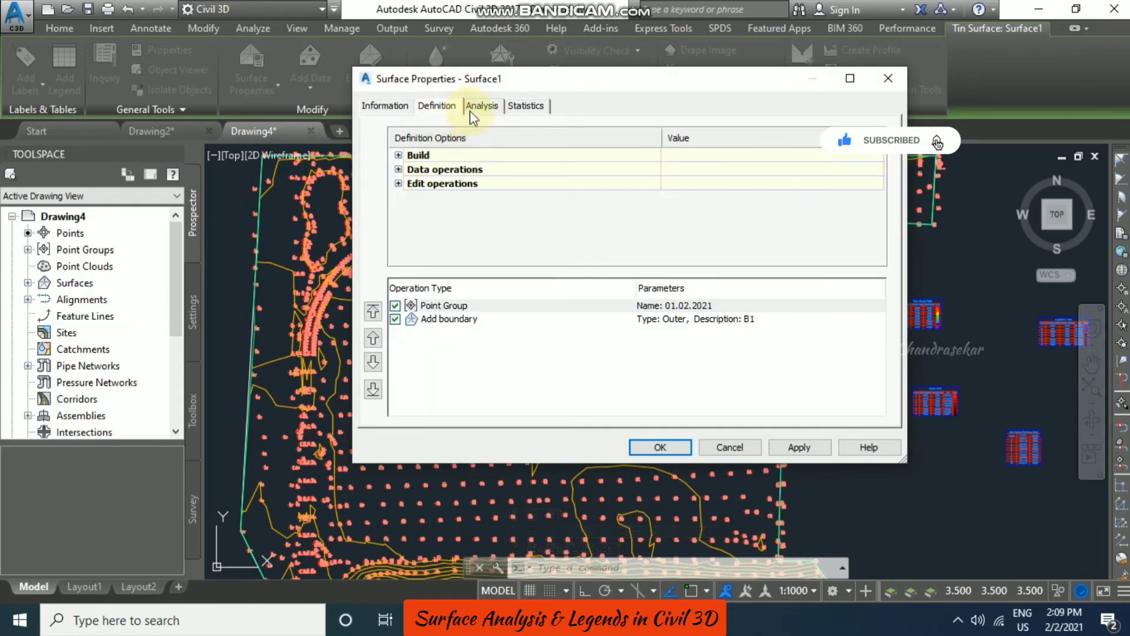
left_click(470, 111)
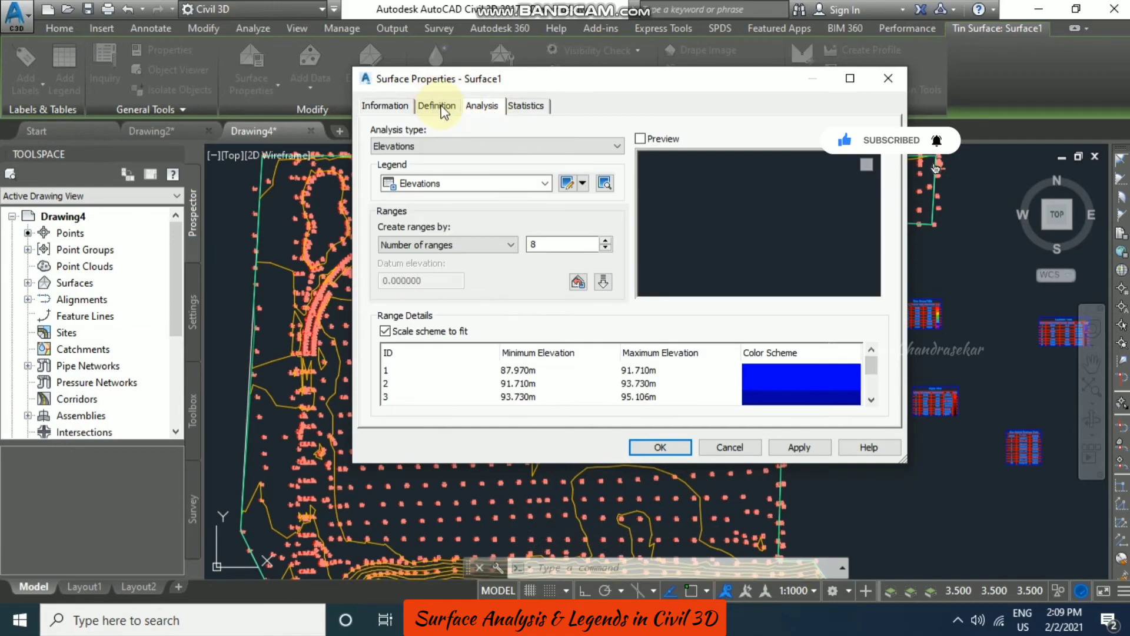
key("Escape")
Step: Turn off User Contours and turn on Major Contour and Minor Contour in the surface style's plan display, and accept the style
left_click(251, 86)
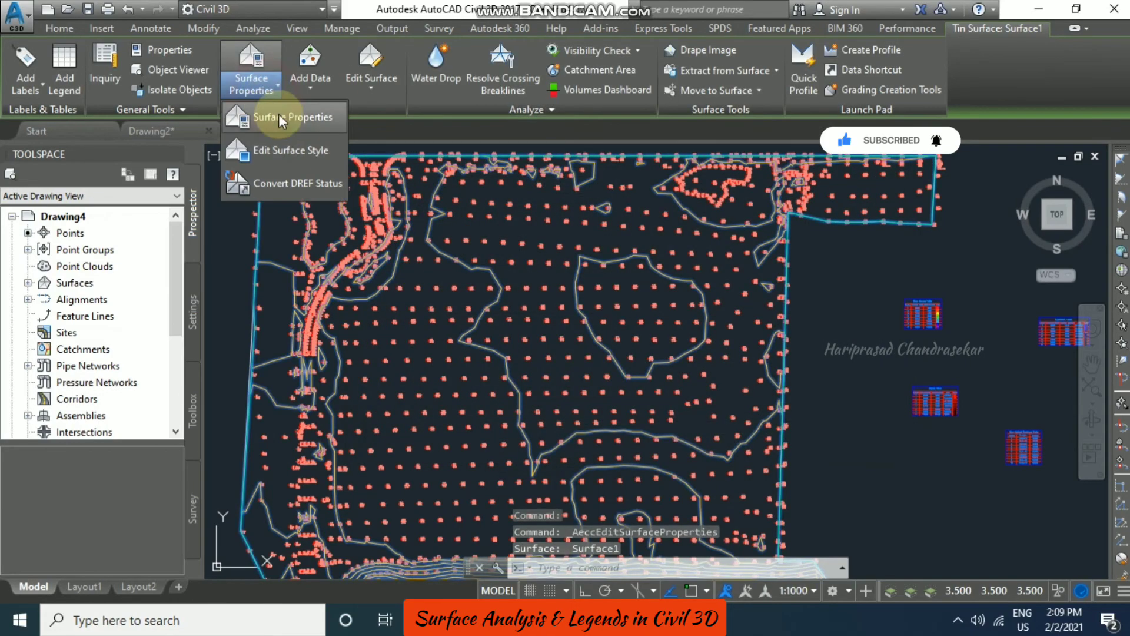
left_click(319, 158)
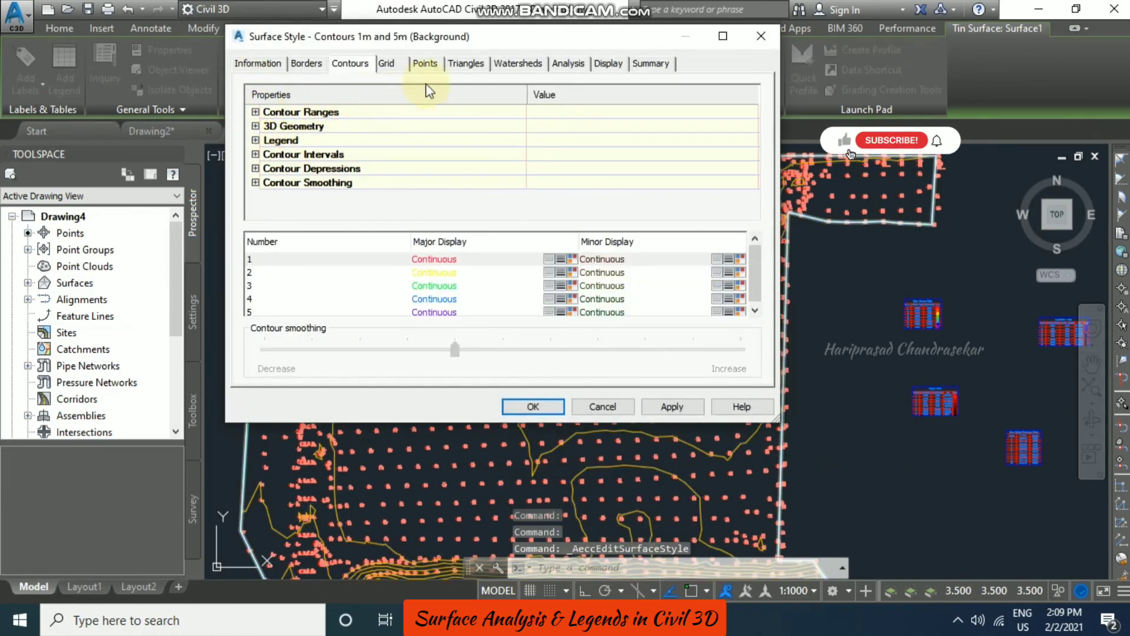
left_click(608, 63)
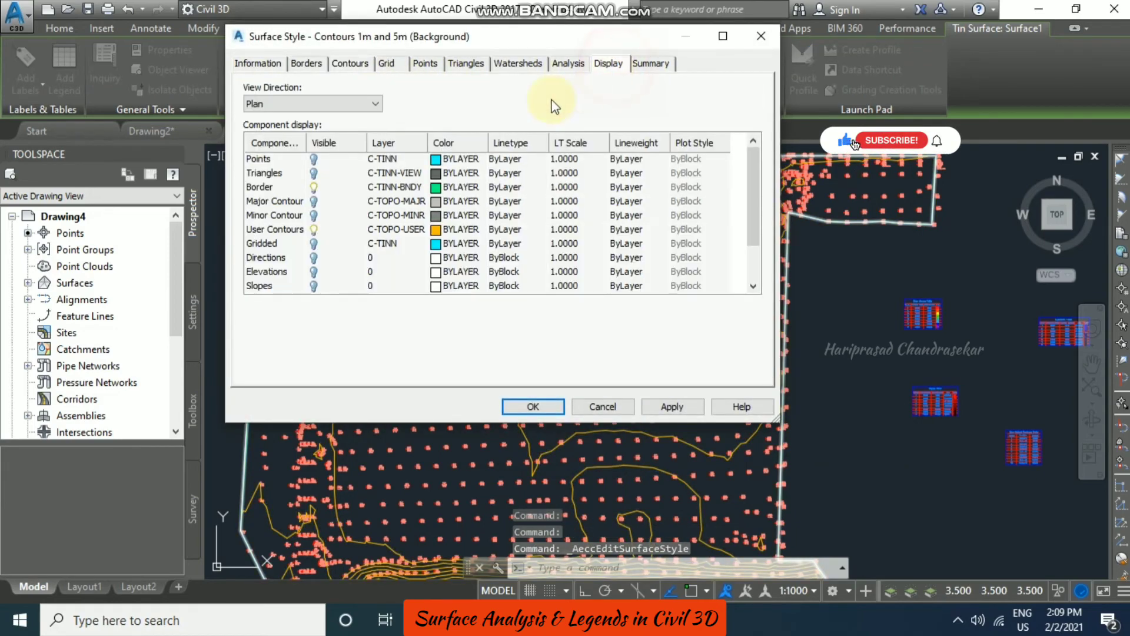
left_click(313, 229)
left_click(313, 216)
left_click(313, 201)
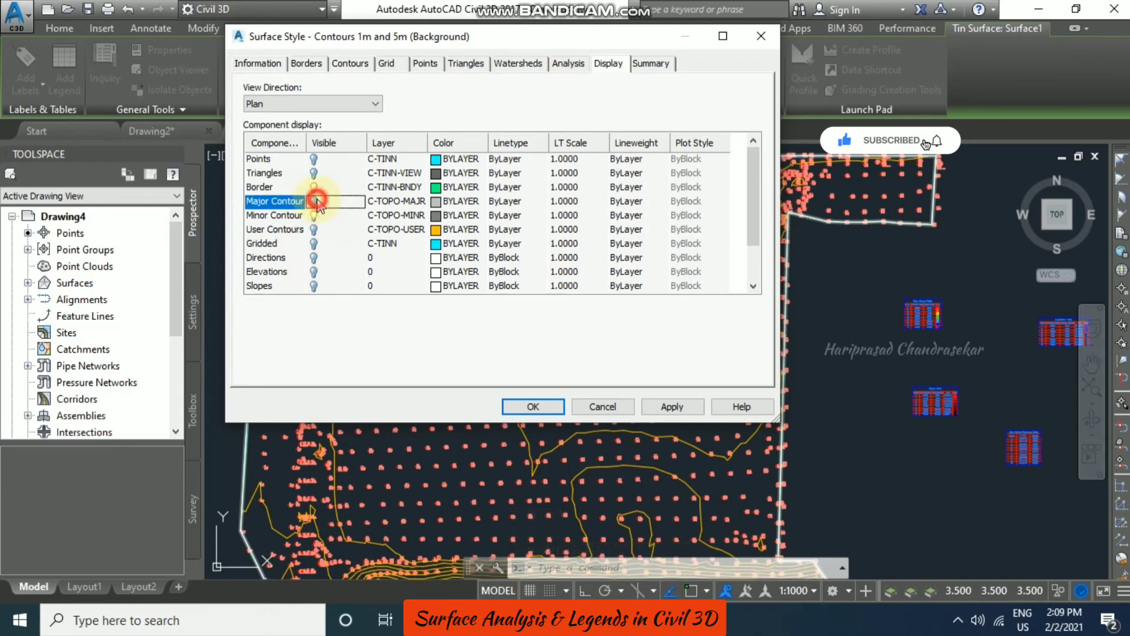
left_click(674, 405)
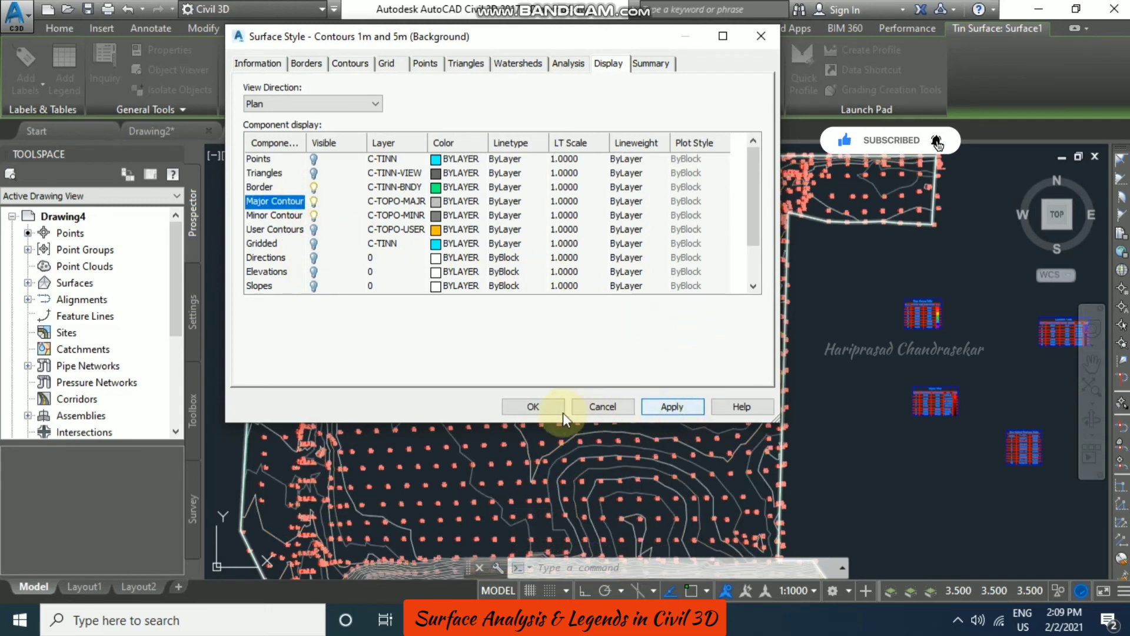
left_click(533, 406)
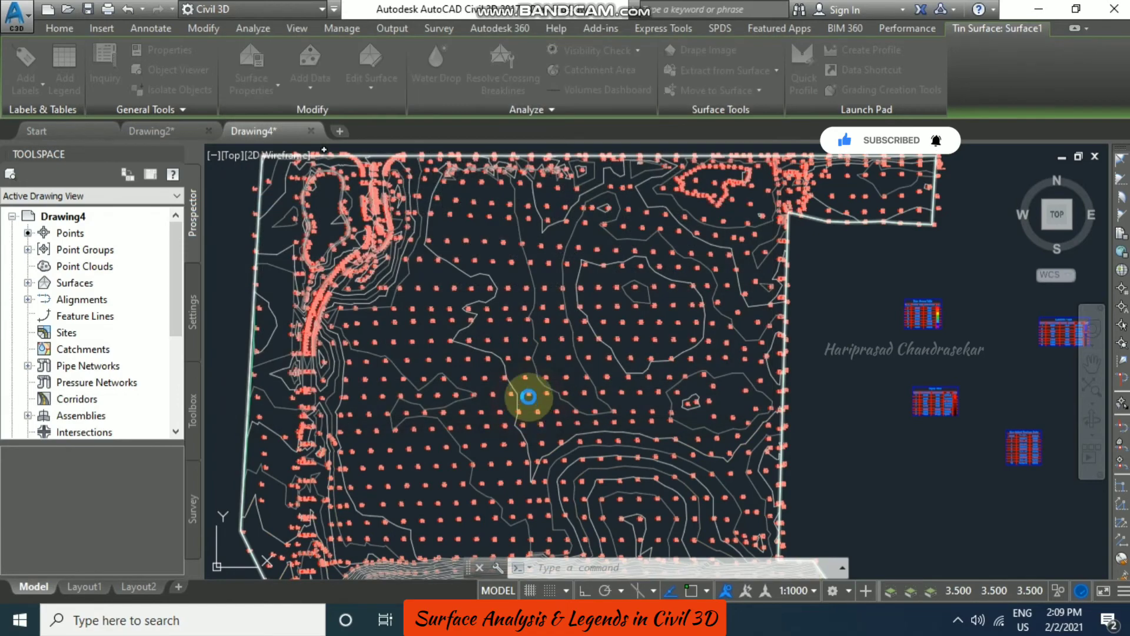
Step: Group the contour range values by Equal interval in the surface style's summary of settings
middle_click_drag(586, 286, 619, 254)
left_click(251, 86)
left_click(272, 154)
left_click(375, 104)
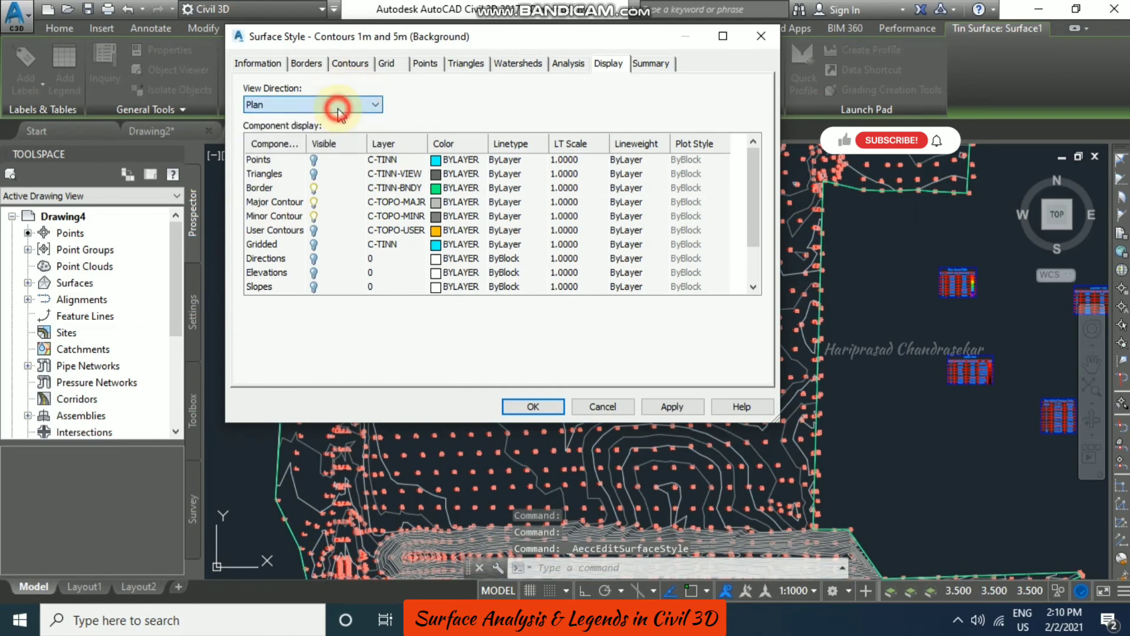
left_click(375, 104)
left_click(650, 64)
left_click(255, 169)
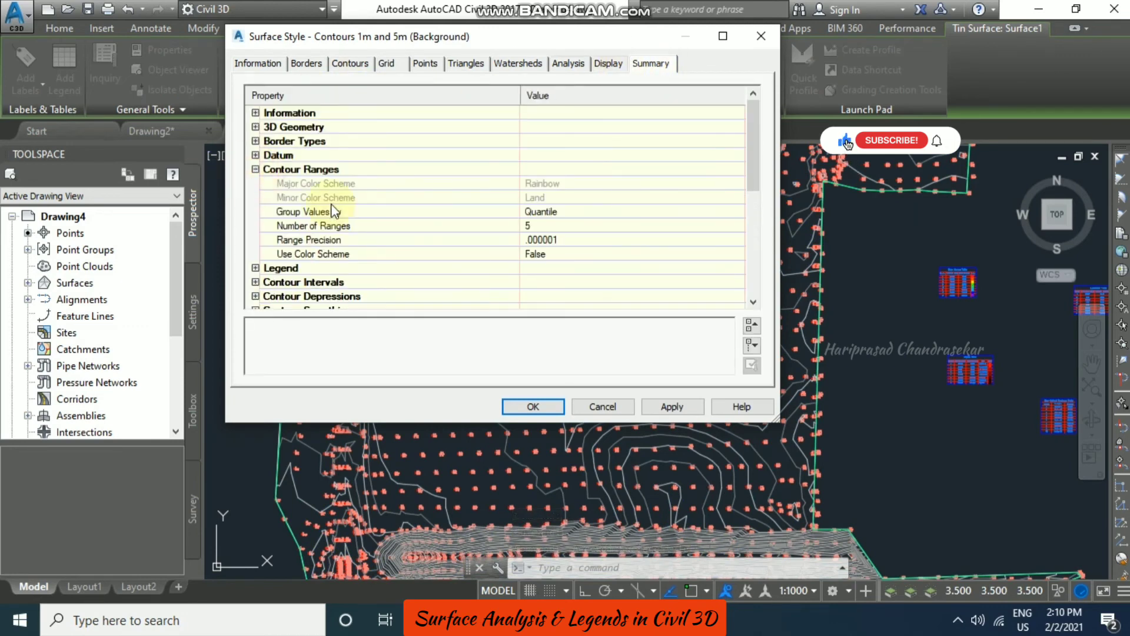
left_click(559, 225)
left_click(585, 211)
left_click(585, 211)
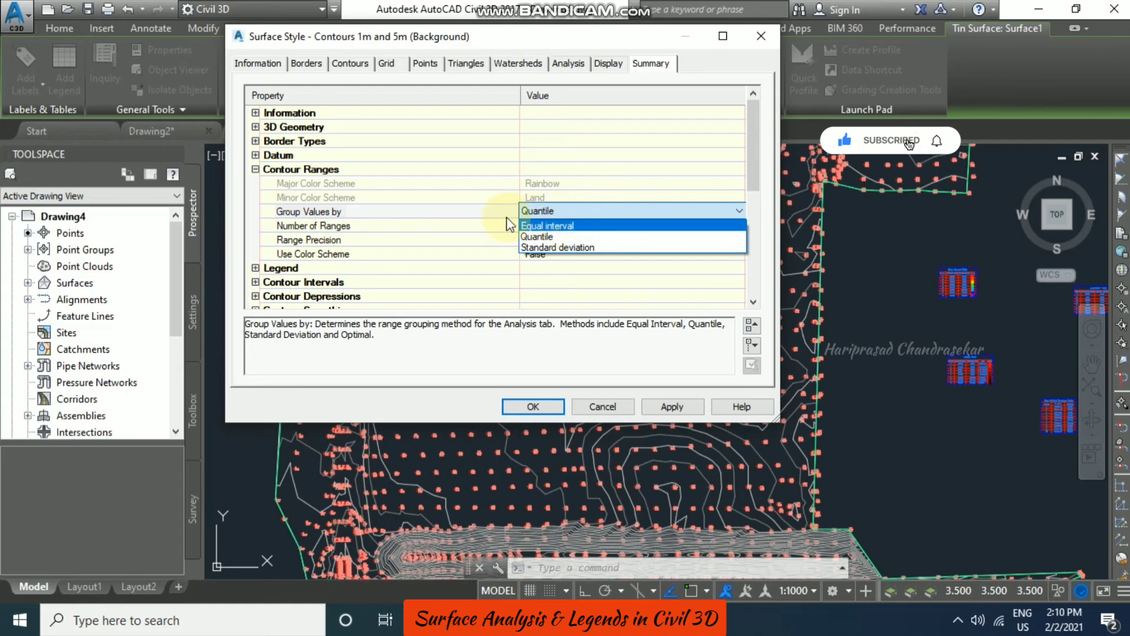
left_click(559, 226)
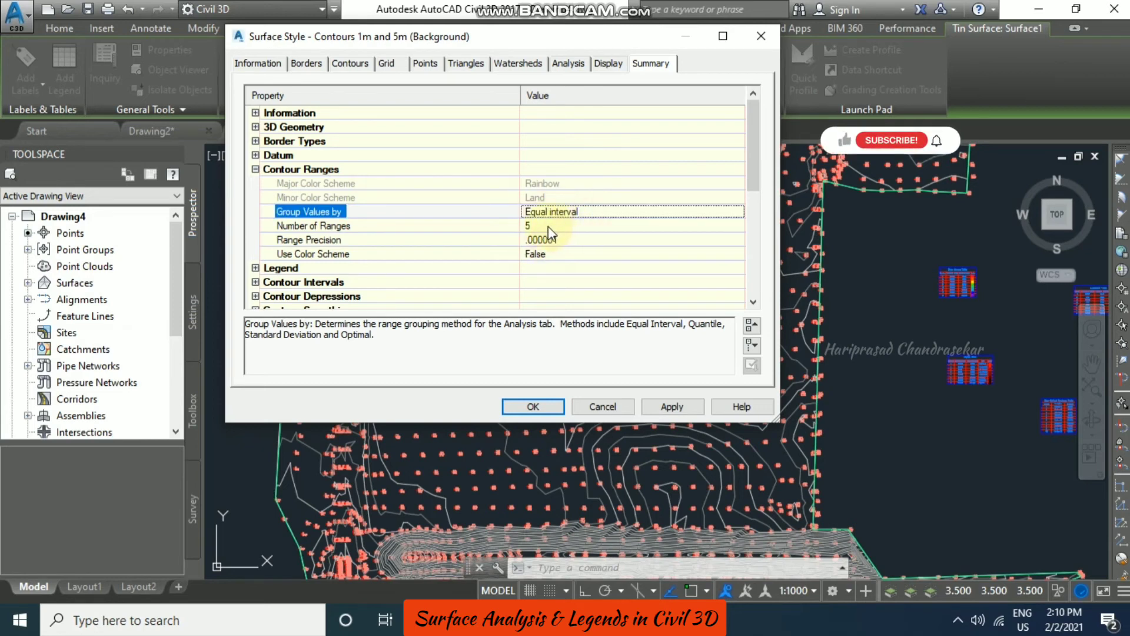
Step: Set the number of contour ranges to 10, accept the surface style and deselect the surface
left_click(552, 227)
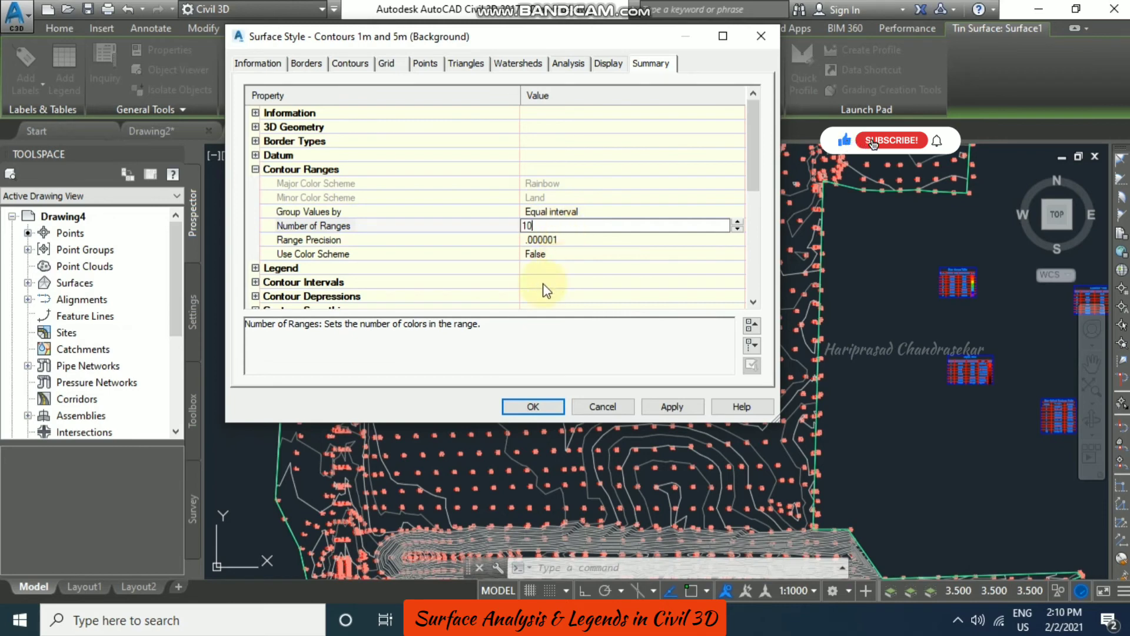
left_click(574, 240)
left_click(668, 408)
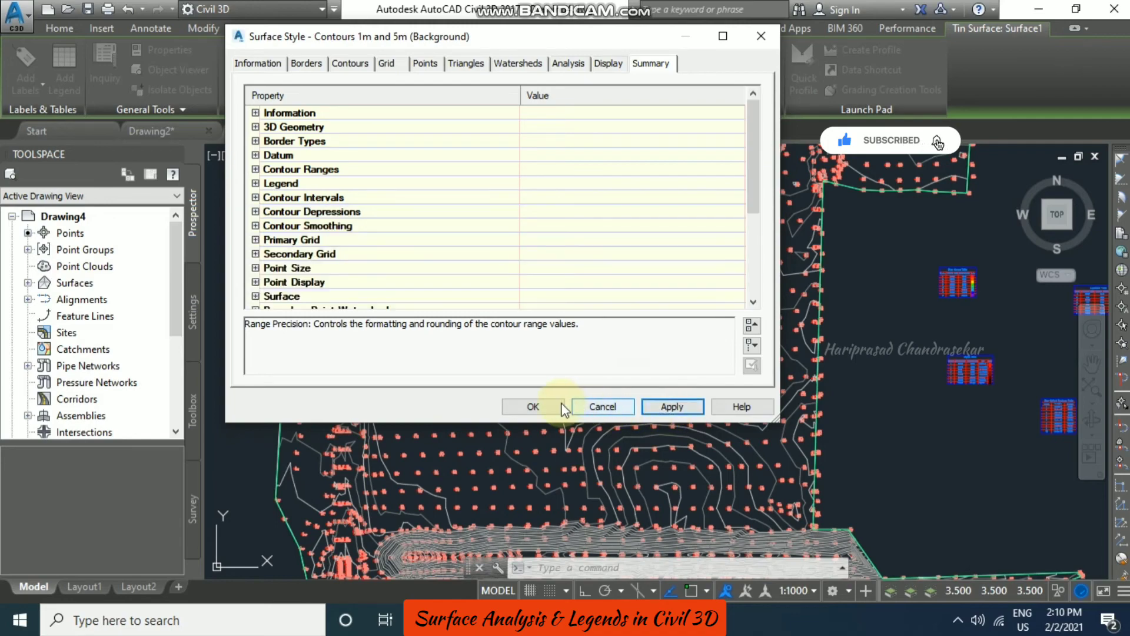
left_click(533, 407)
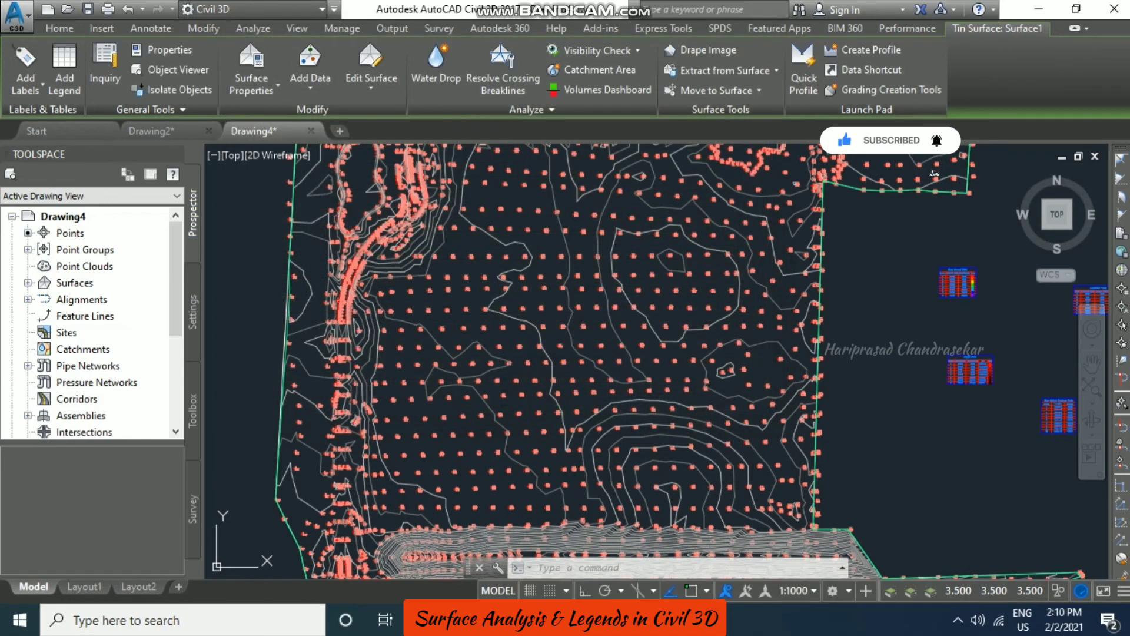
key("Escape")
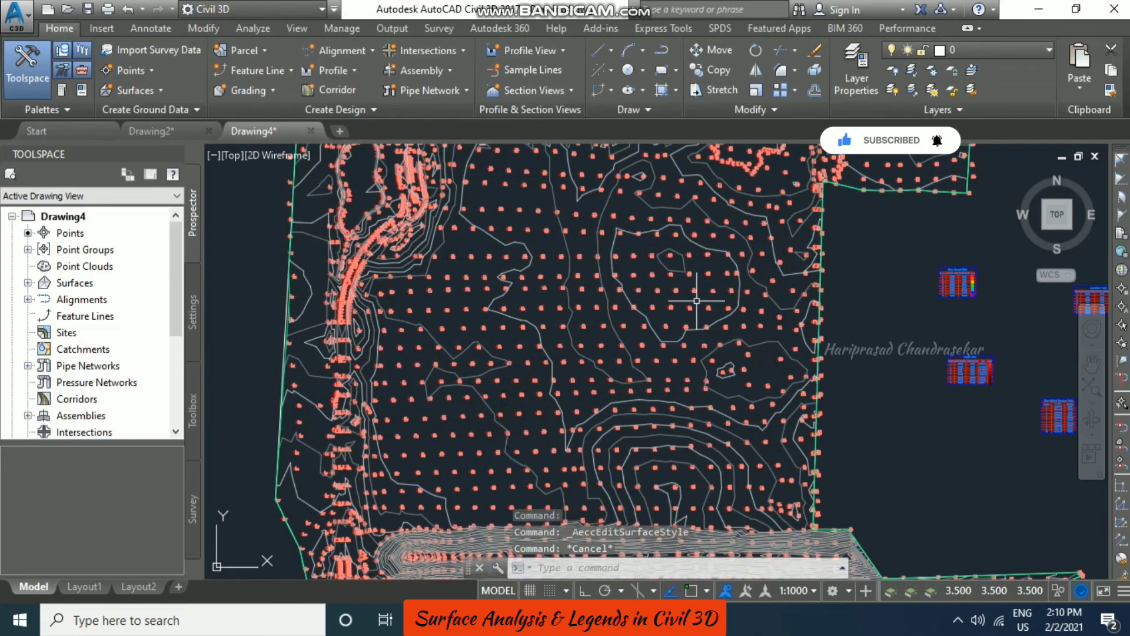
Step: Open the surface's properties and choose Watersheds as the analysis type
scroll(430, 263, "down", 3)
left_click(515, 176)
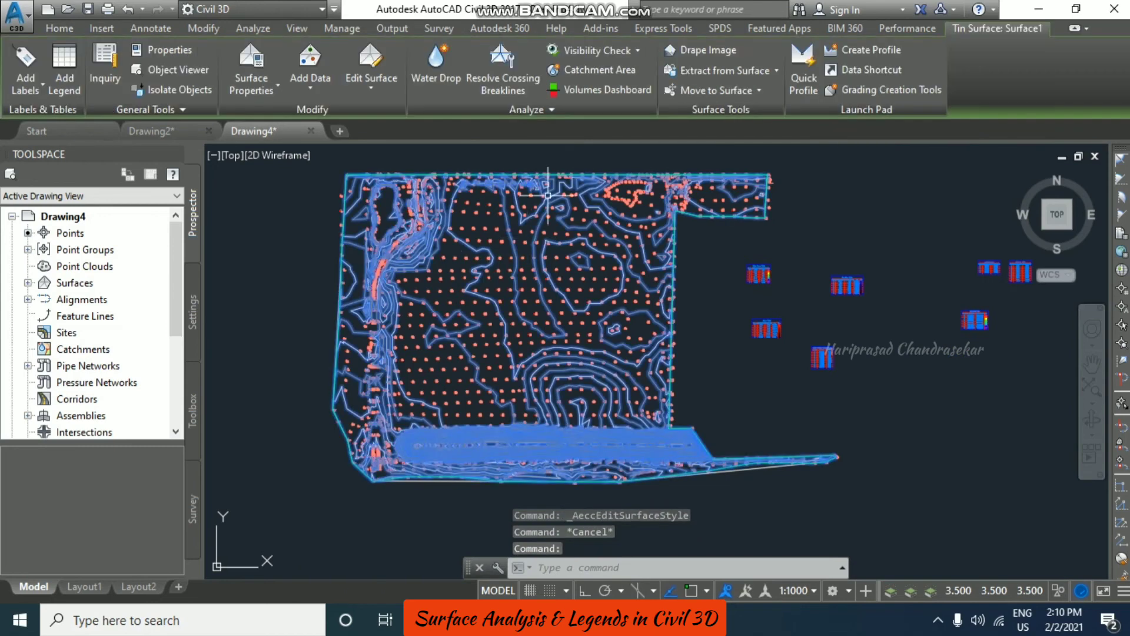
left_click(272, 92)
left_click(295, 121)
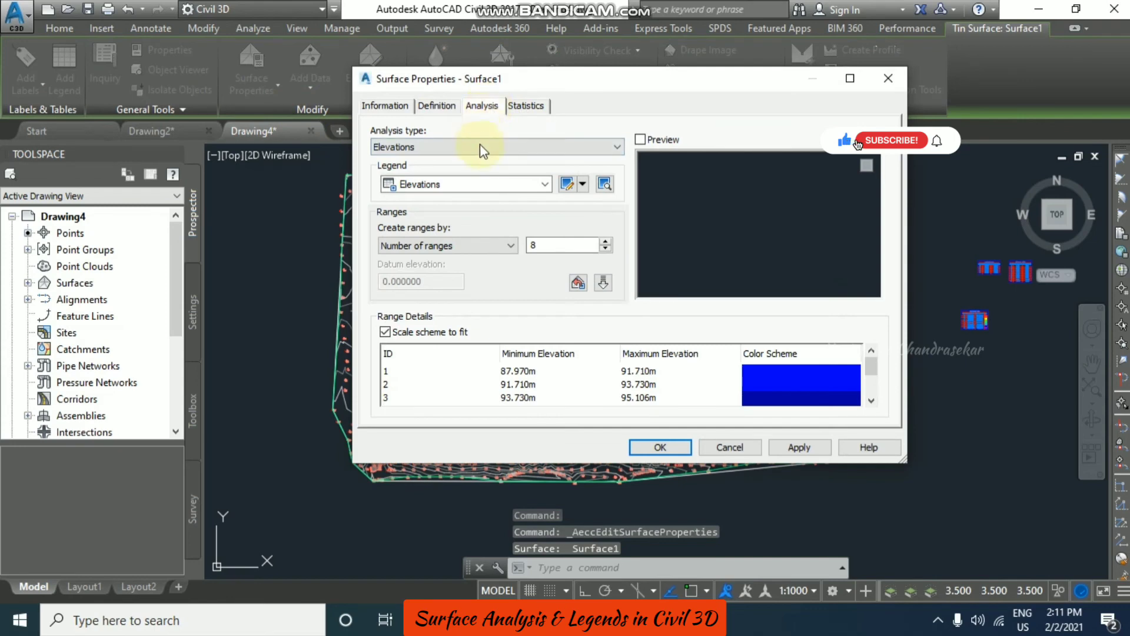
left_click(483, 145)
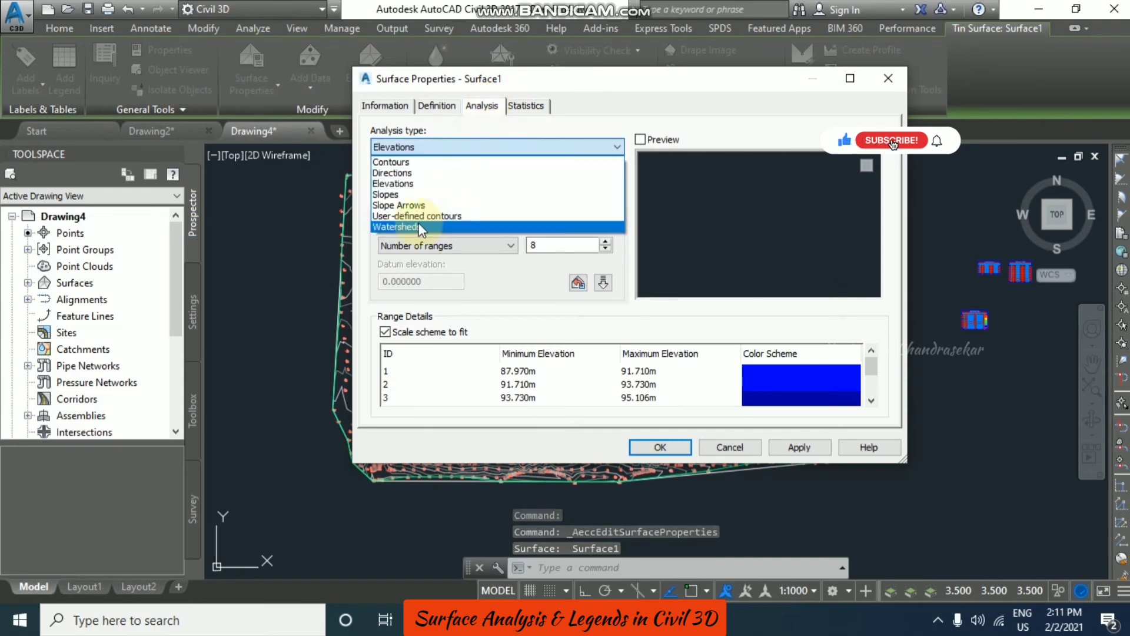
left_click(418, 227)
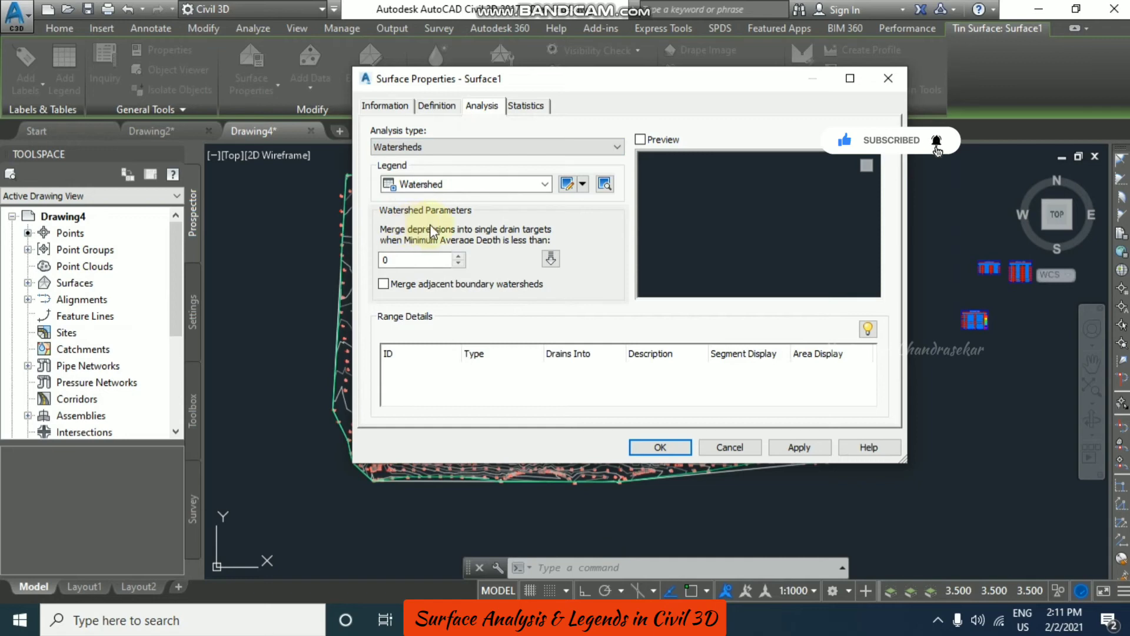
Step: Set the minimum average depth for merging depressions to 5, run the watershed analysis and accept the surface properties
double_click(425, 259)
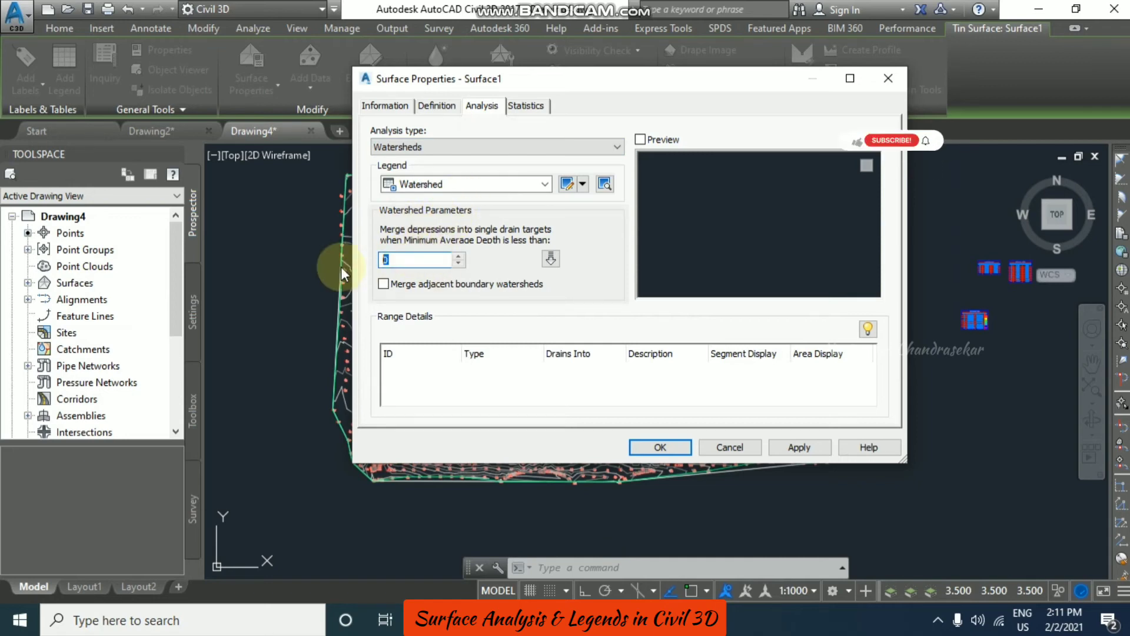
type("10")
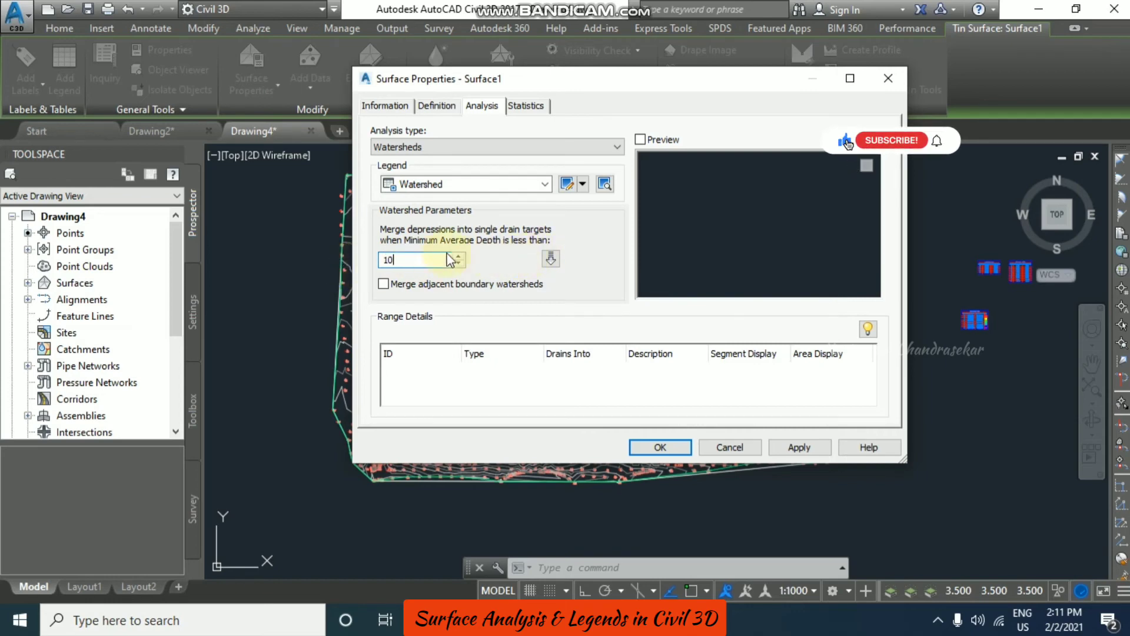
double_click(427, 259)
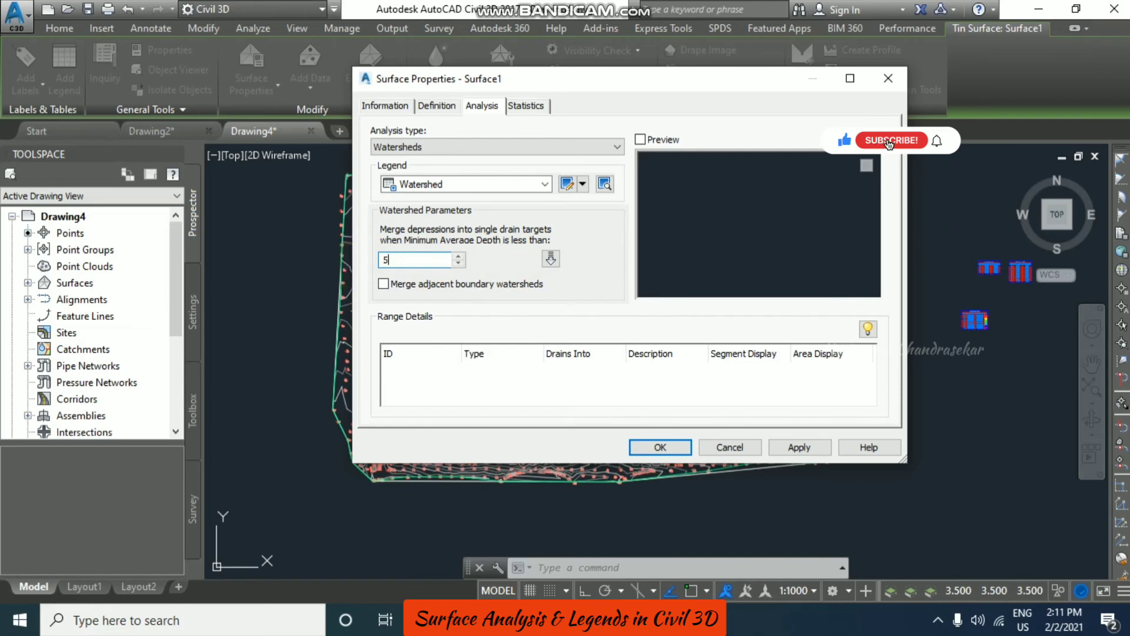
left_click(552, 258)
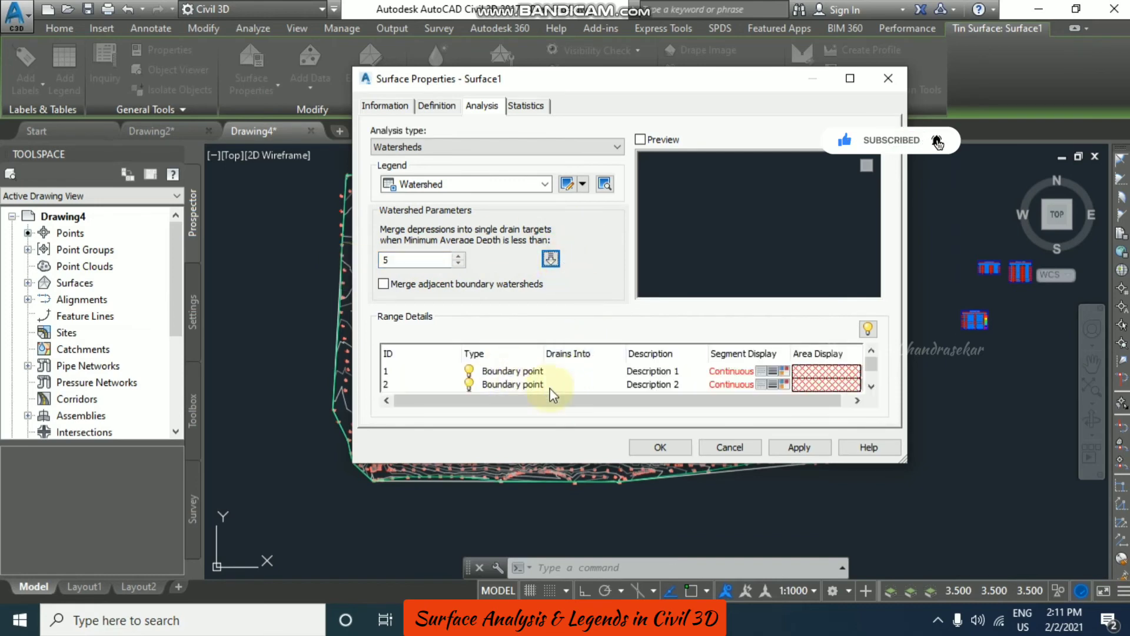
left_click(802, 447)
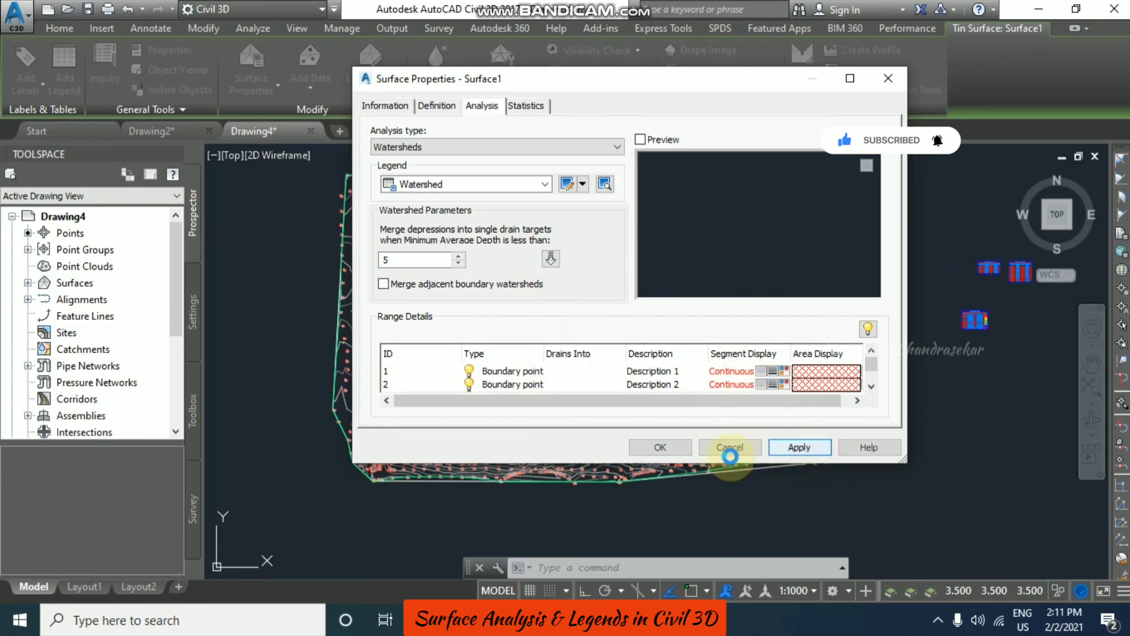
left_click(668, 445)
left_click(646, 369)
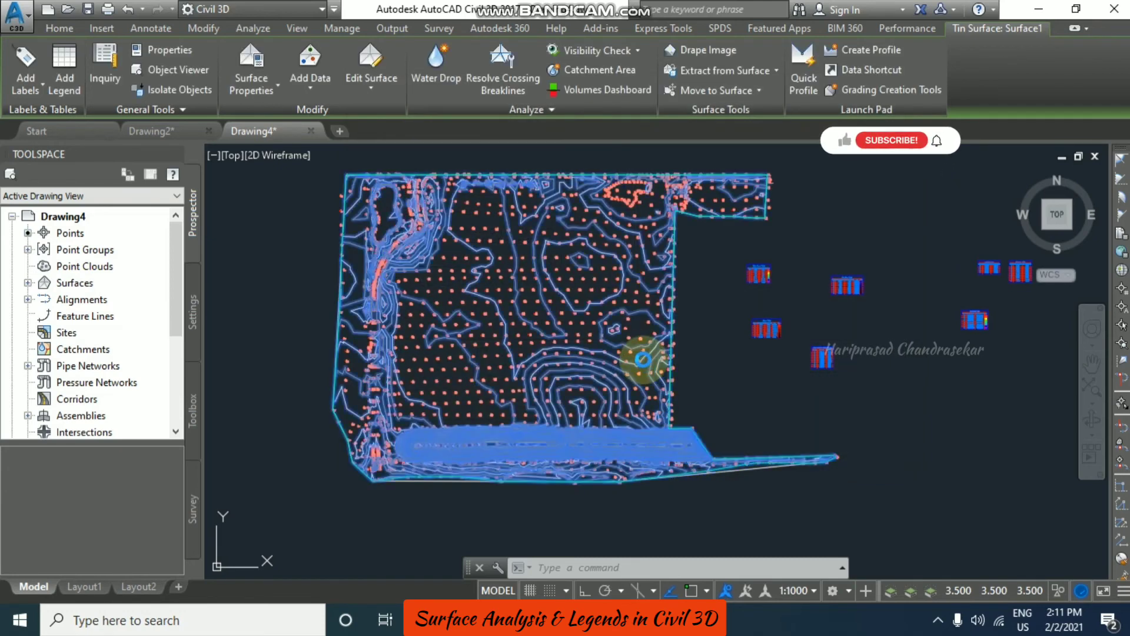
Step: Turn on the Watersheds component in the surface style's plan display and accept the style
left_click(252, 88)
left_click(286, 150)
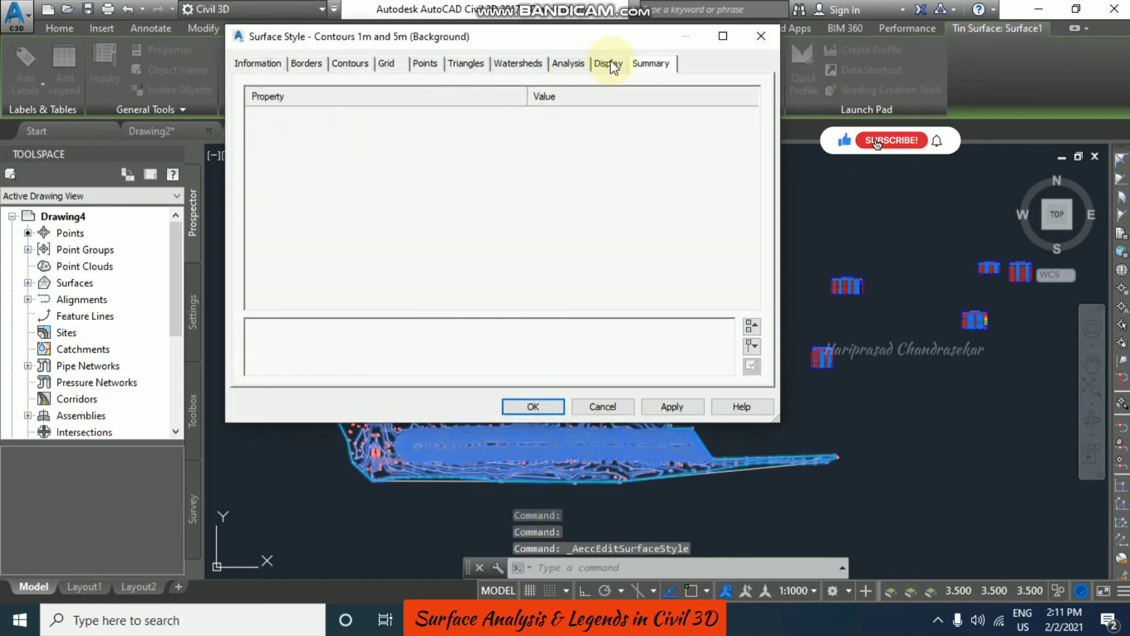
left_click(612, 65)
left_click_drag(757, 189, 753, 242)
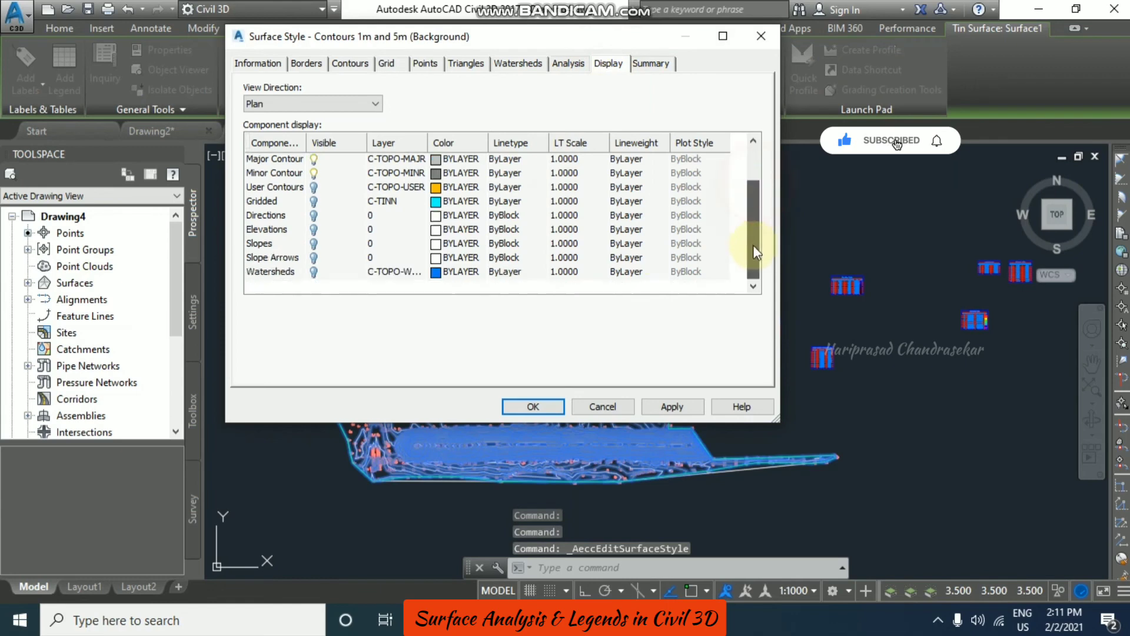
left_click(314, 272)
left_click(671, 405)
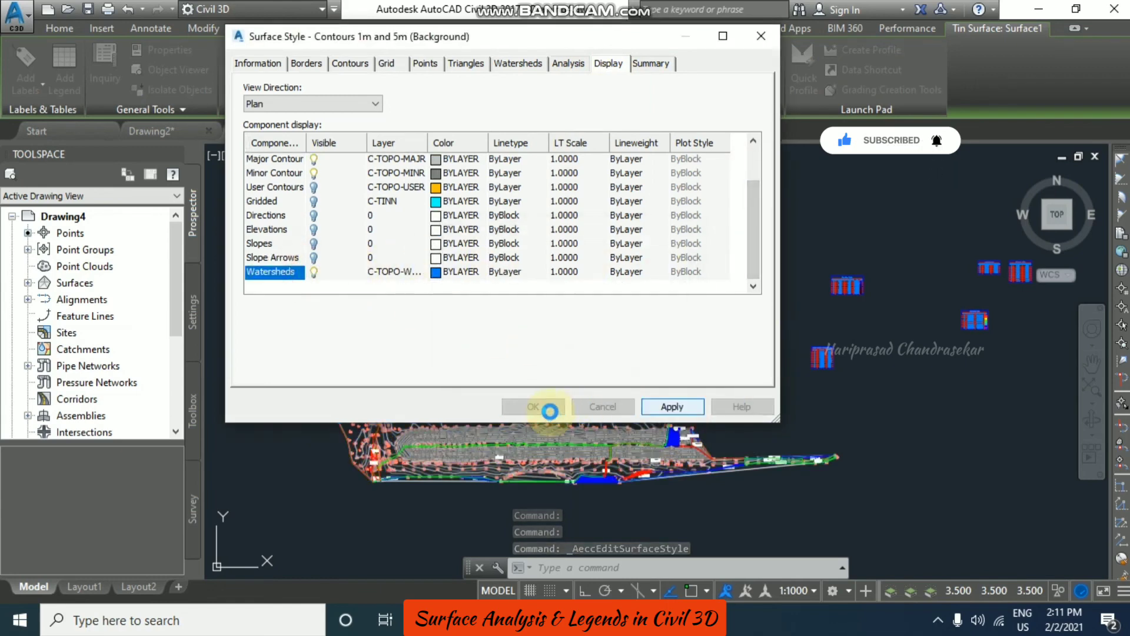
left_click(549, 407)
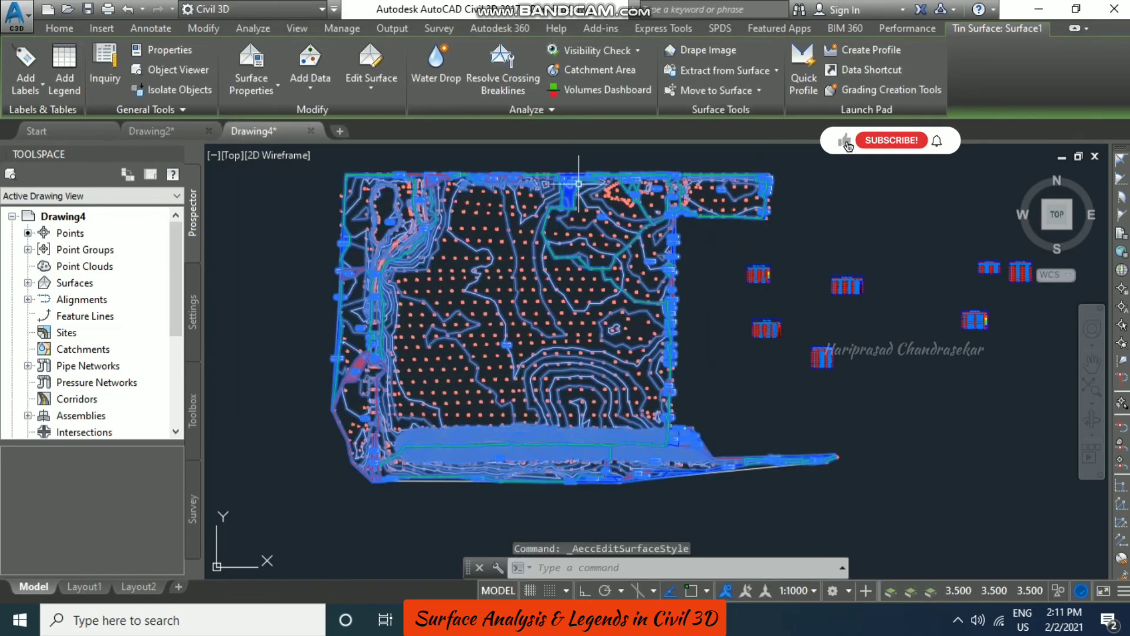
Step: Examine the watershed areas and their labels along the surface's upper boundary
scroll(578, 169, "up", 2)
key("Escape")
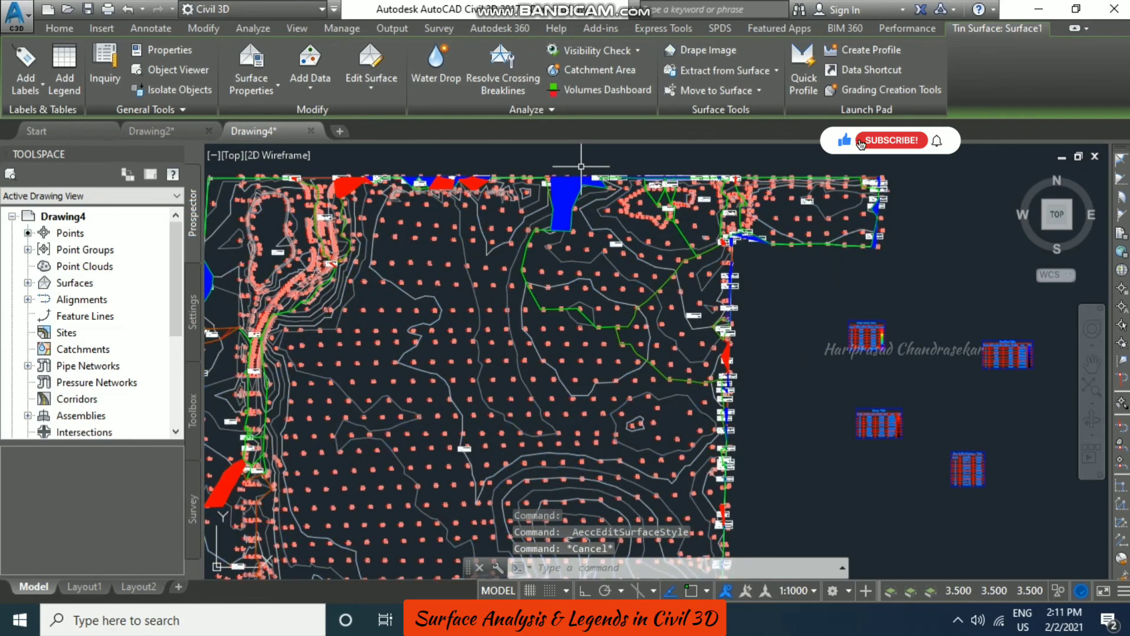
scroll(439, 183, "up", 2)
scroll(438, 182, "up", 4)
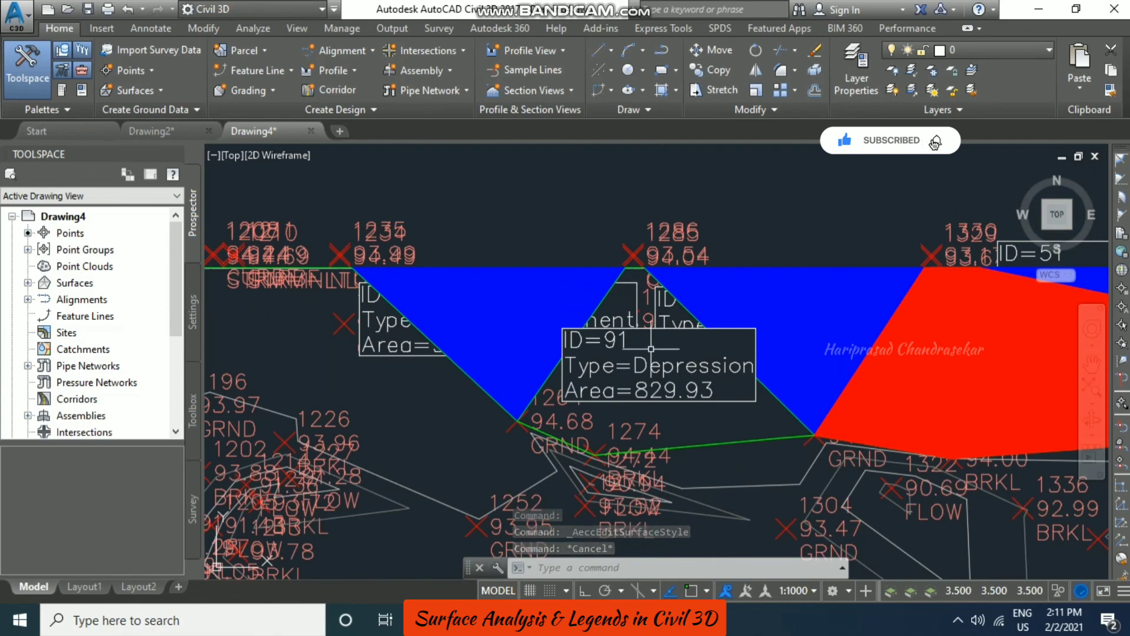
scroll(596, 265, "down", 6)
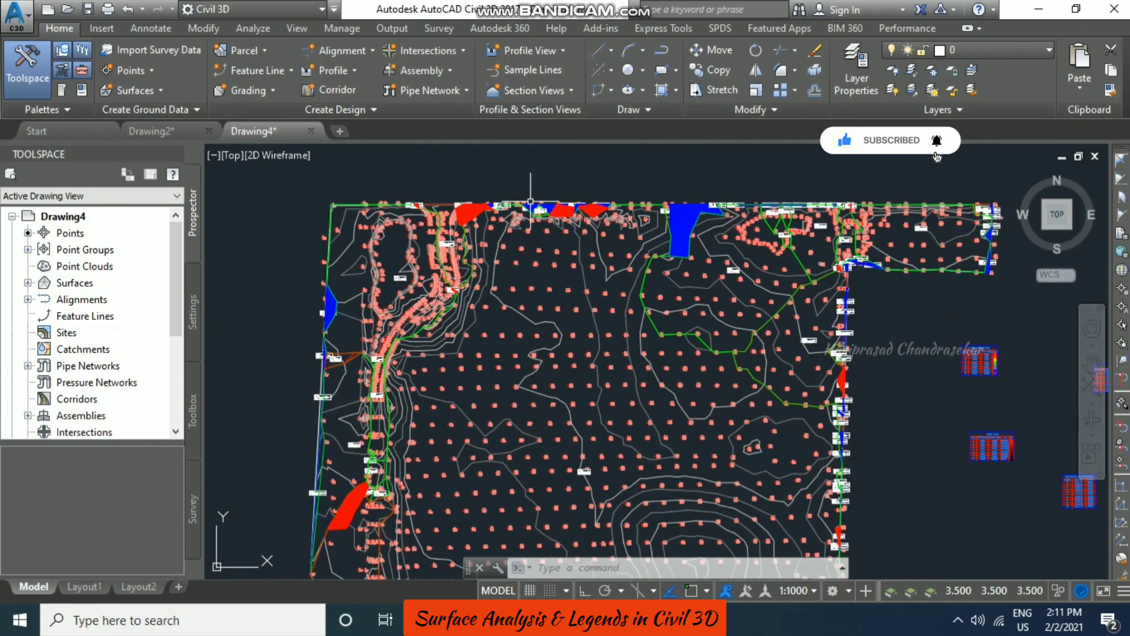
middle_click_drag(578, 299, 529, 288)
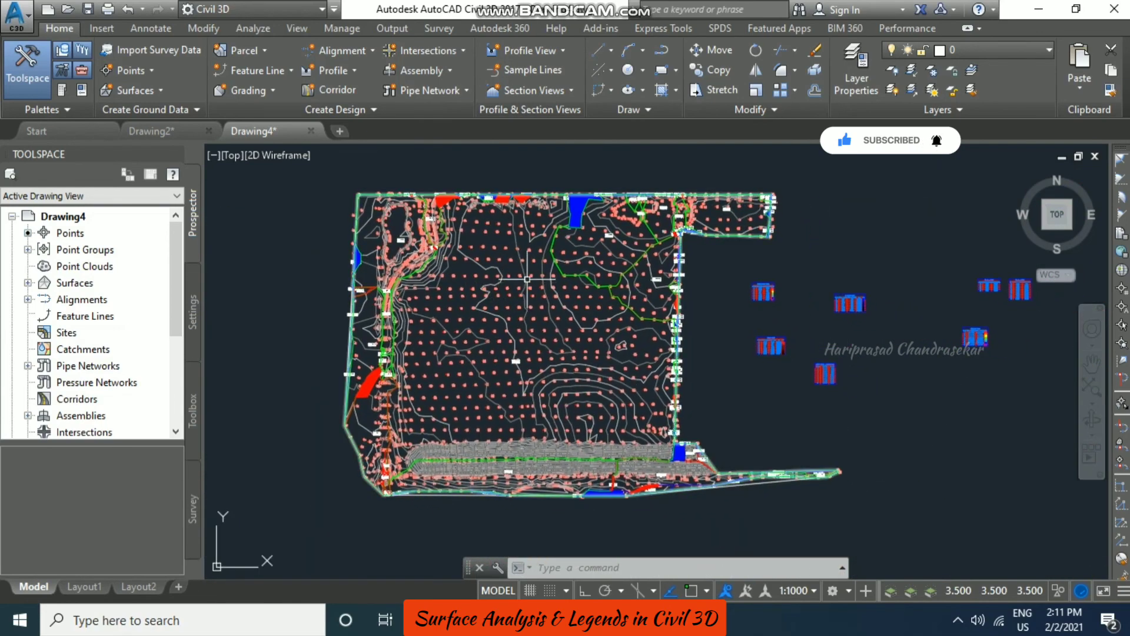
Step: Add a dynamic Watersheds legend table for the surface, placed to the right of the existing legend tables
left_click(526, 261)
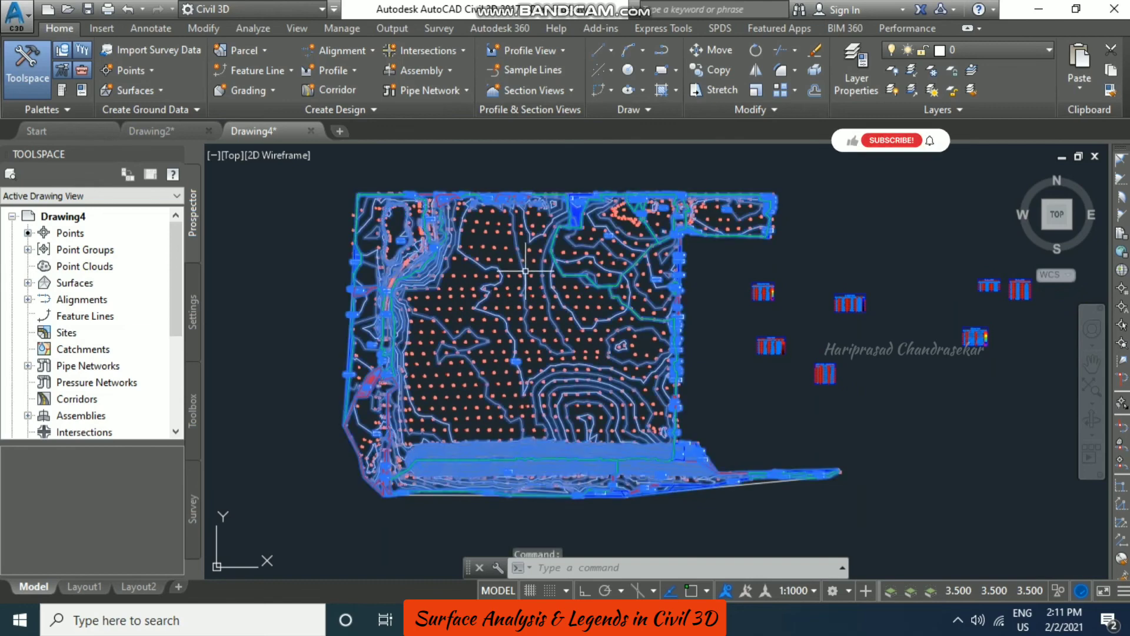
left_click(66, 78)
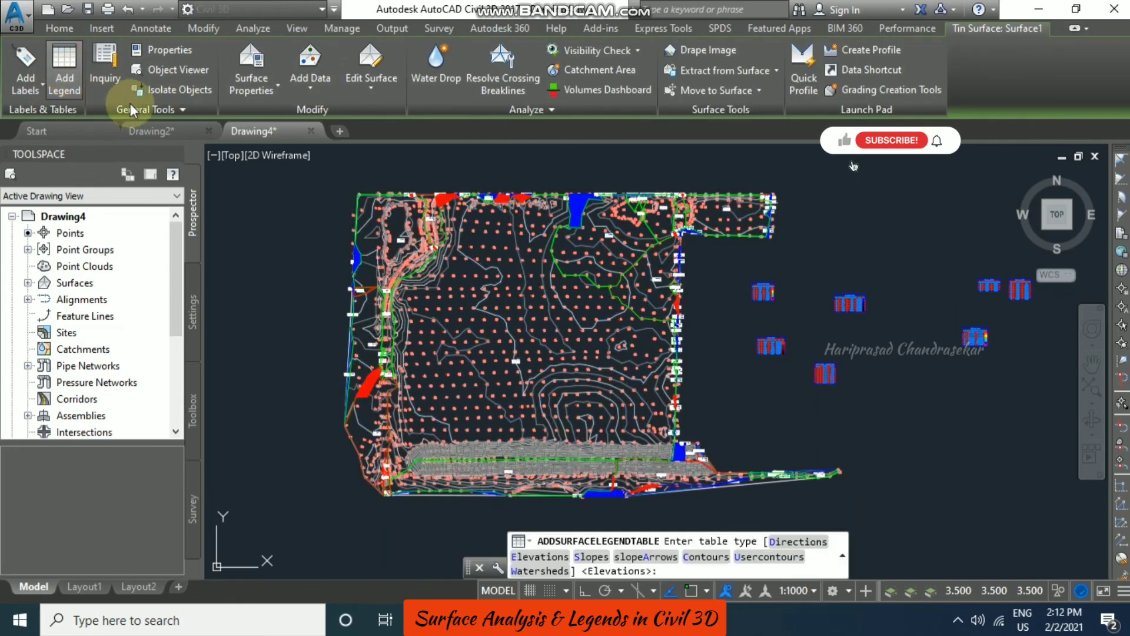
left_click(427, 431)
left_click(446, 281)
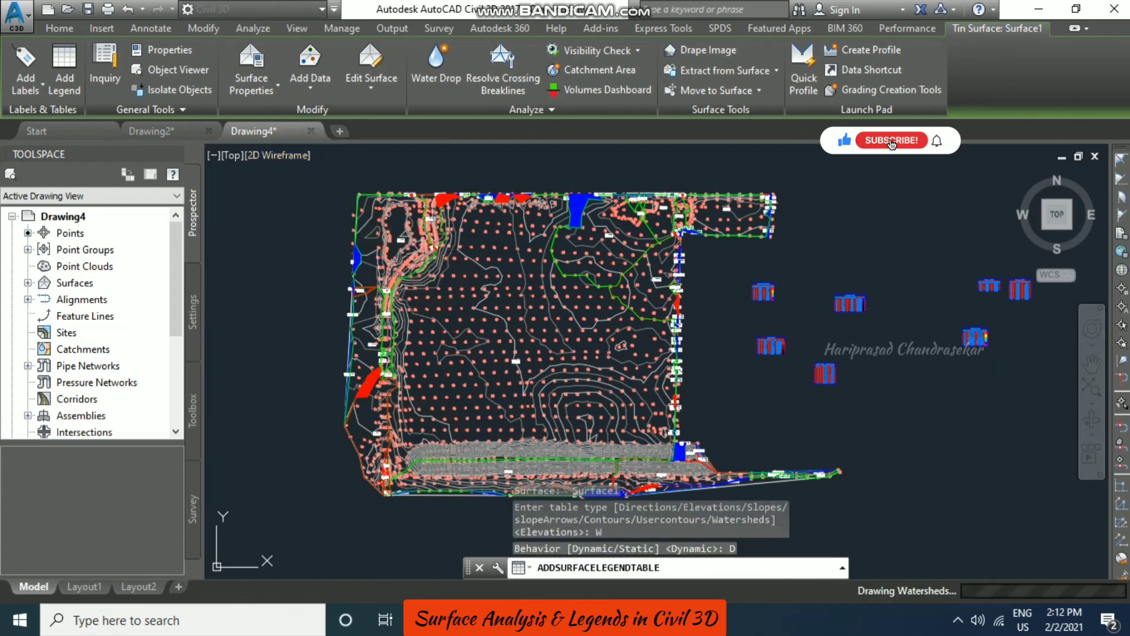
middle_click_drag(905, 319, 660, 224)
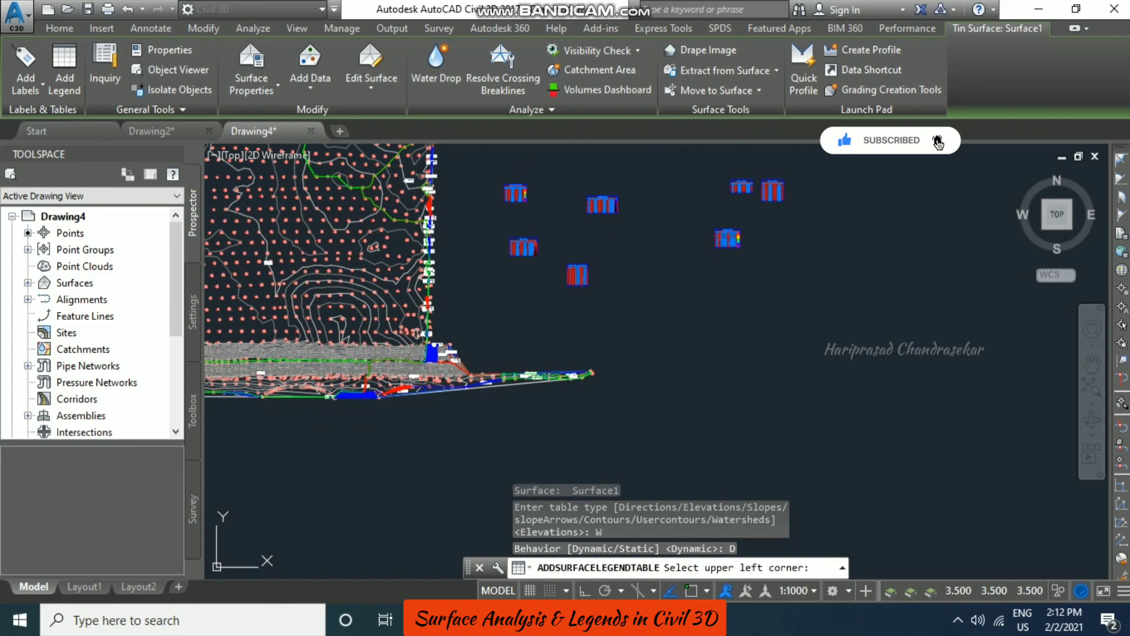
left_click(823, 152)
Step: Examine the rows and columns of the Watersheds legend table, including watershed types and areas
scroll(883, 202, "up", 4)
scroll(751, 321, "up", 3)
middle_click_drag(714, 299, 732, 320)
scroll(733, 298, "up", 2)
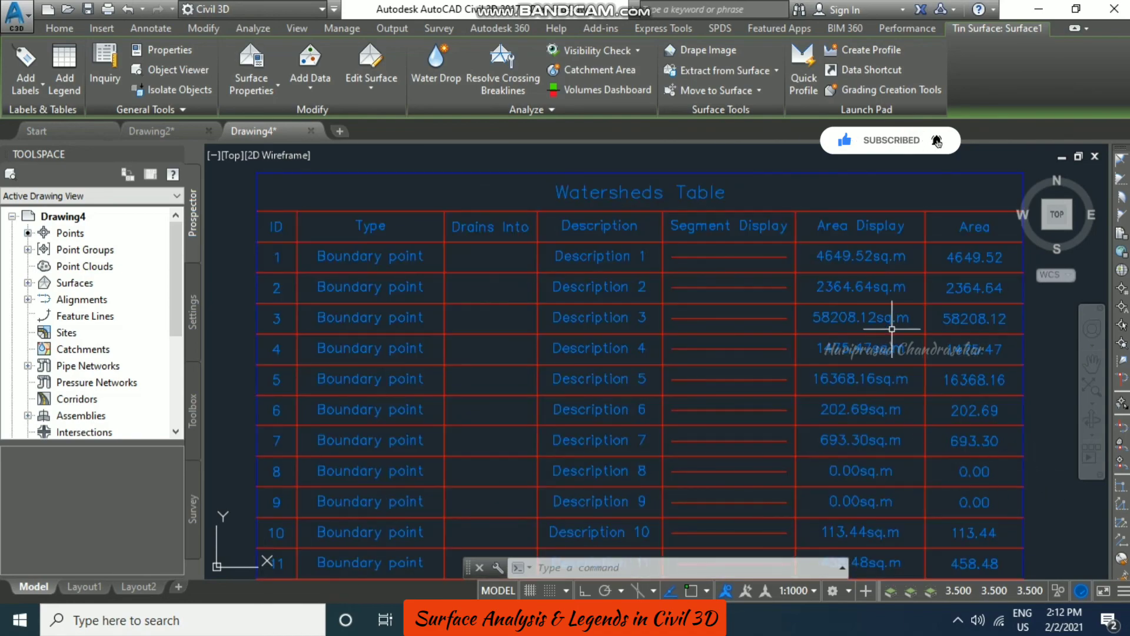
scroll(873, 222, "down", 5)
scroll(895, 252, "up", 6)
scroll(762, 378, "up", 6)
scroll(765, 261, "down", 3)
scroll(927, 365, "down", 4)
scroll(517, 285, "down", 2)
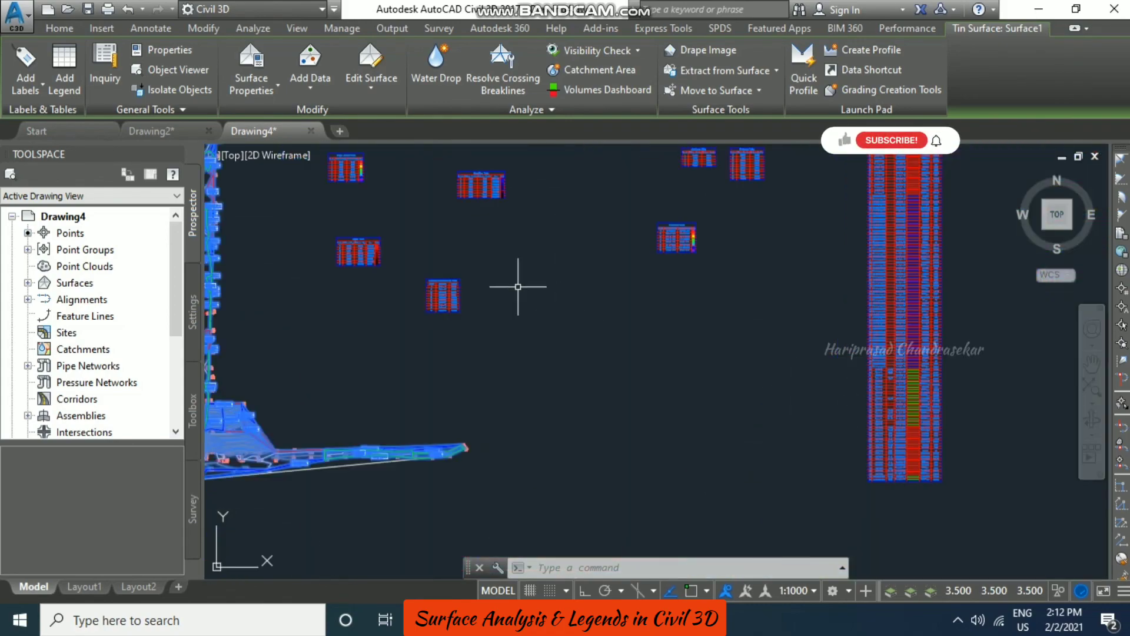
Step: Examine the depression watershed label in the surface's upper part and the overall watershed display, with the surface deselected
scroll(518, 285, "up", 4)
scroll(564, 215, "up", 3)
scroll(612, 282, "down", 2)
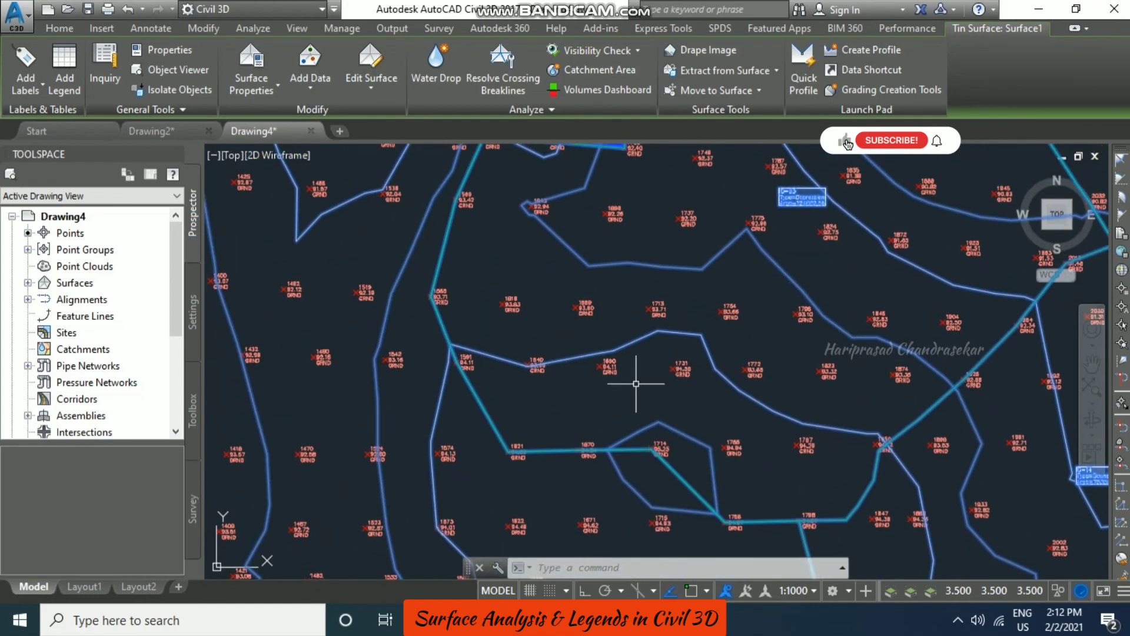
scroll(656, 433, "down", 1)
scroll(701, 302, "up", 2)
key("Escape")
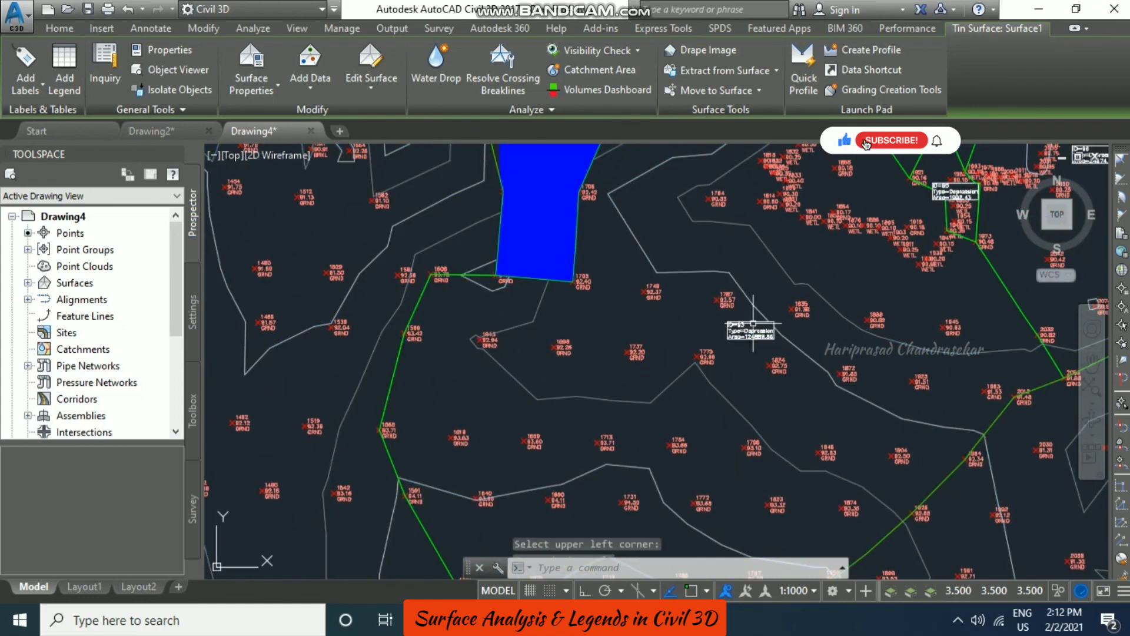
scroll(716, 332, "up", 3)
middle_click_drag(679, 330, 678, 236)
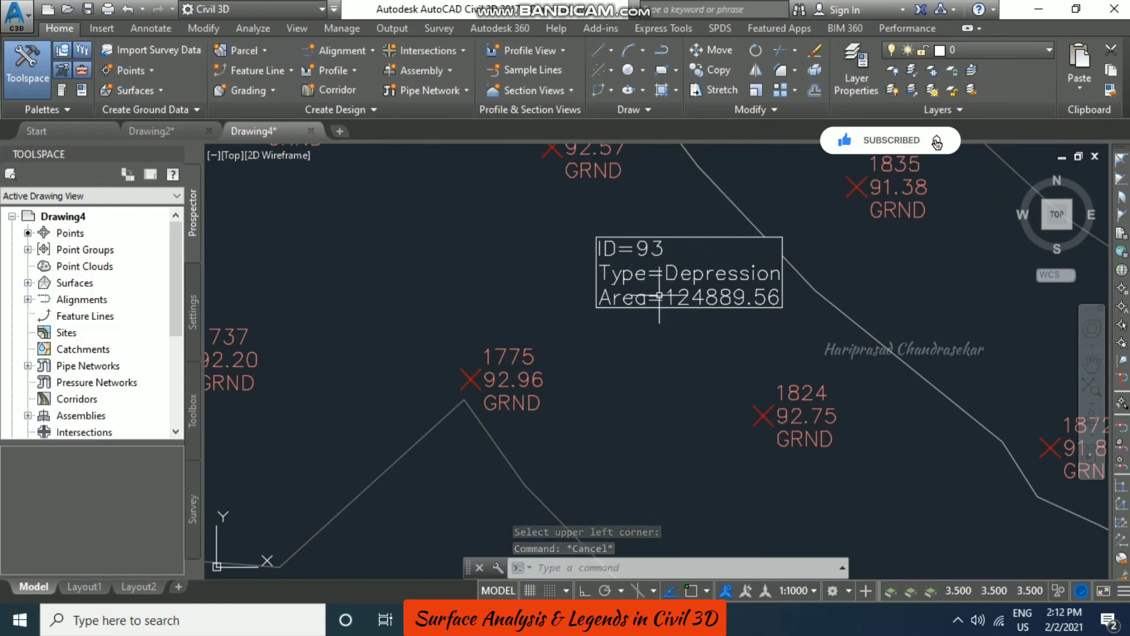
scroll(735, 297, "down", 5)
scroll(734, 297, "down", 3)
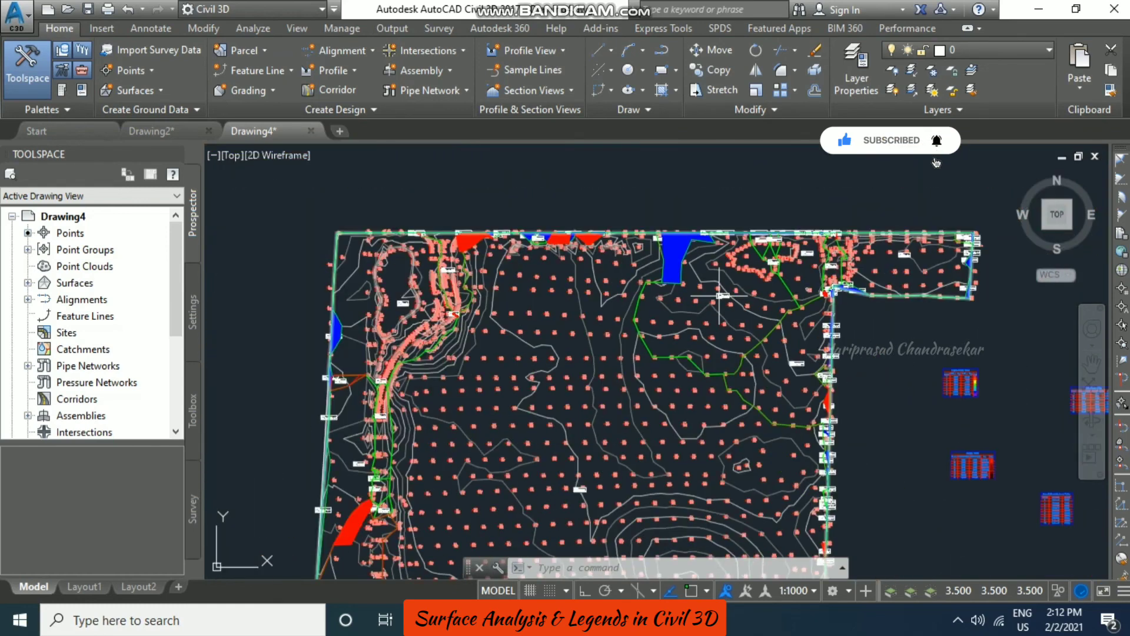
middle_click_drag(599, 313, 584, 225)
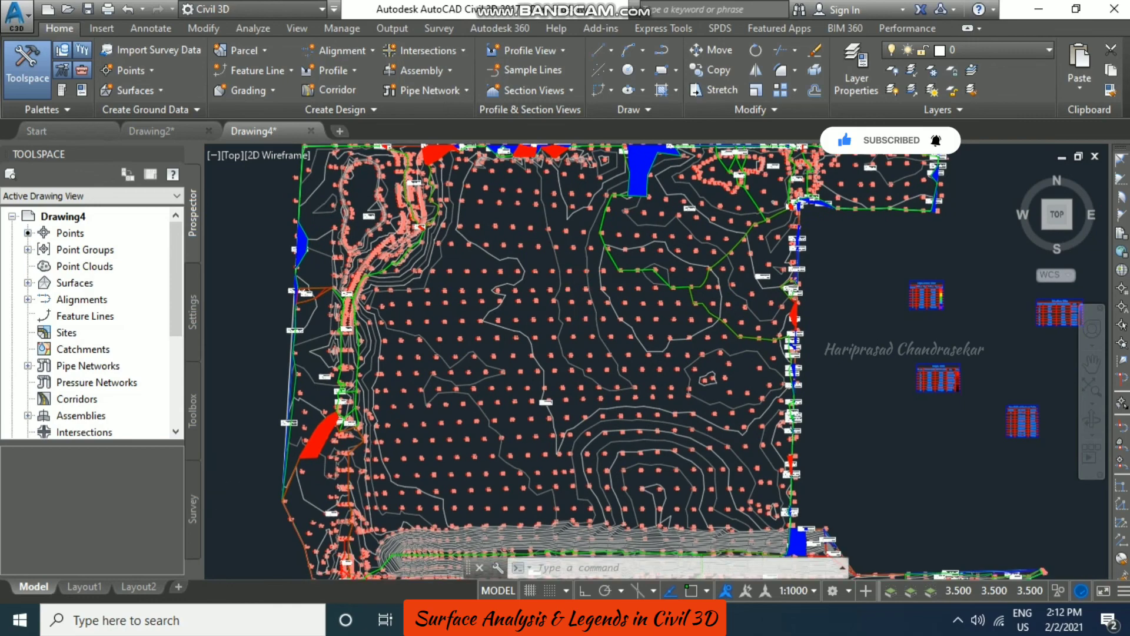
scroll(591, 283, "down", 3)
middle_click_drag(590, 282, 557, 295)
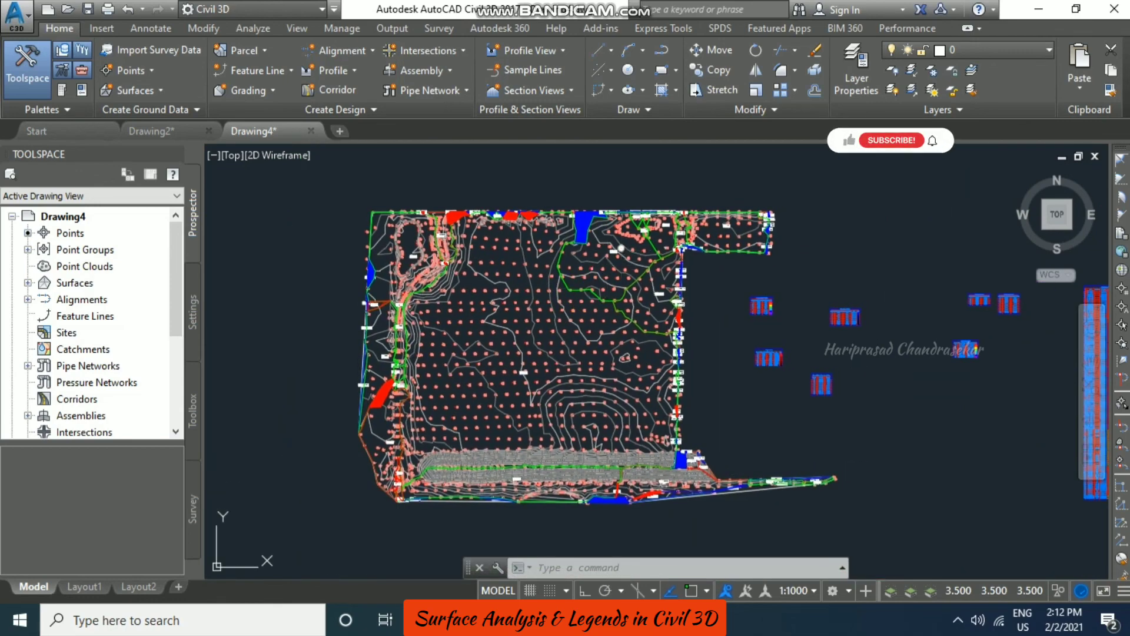
key("Escape")
key("Escape")
key("Escape")
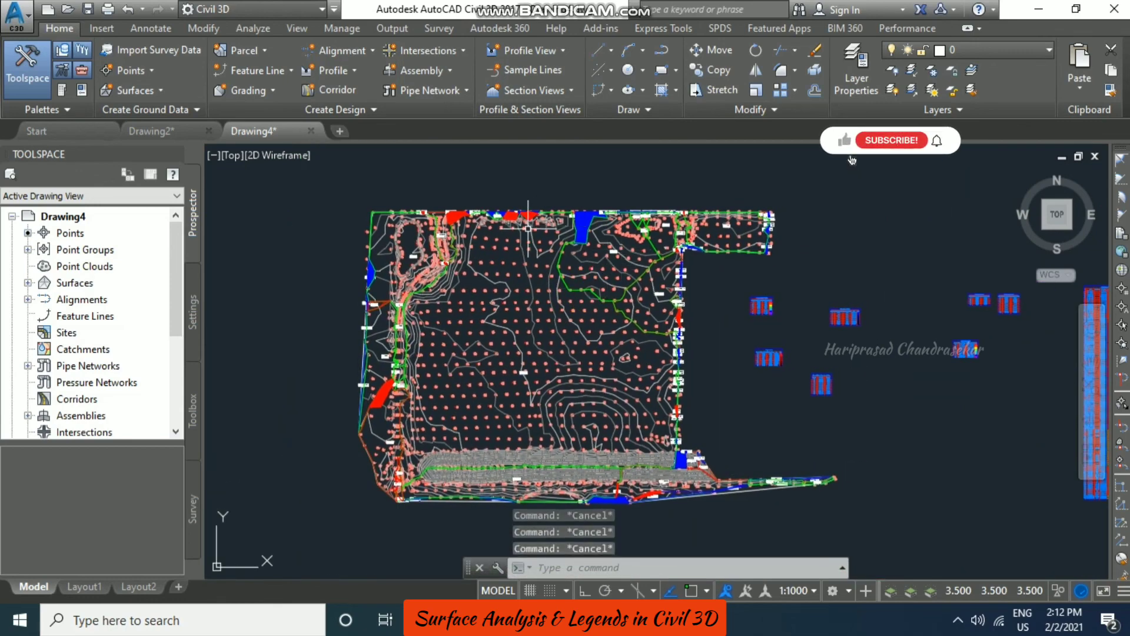